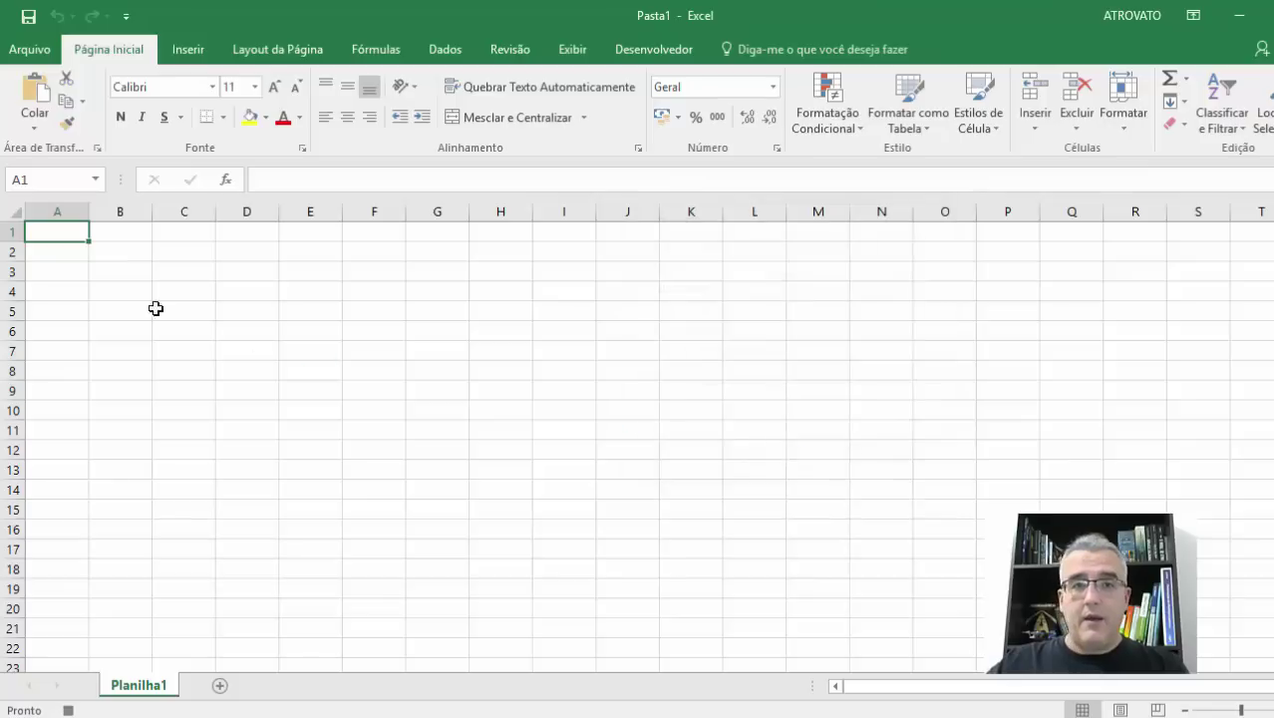
# Enter the text "Macros armazenada nesta planilha" in cell A1 while the macro is recording.
pyautogui.doubleClick(65, 232)
pyautogui.write('Ma')
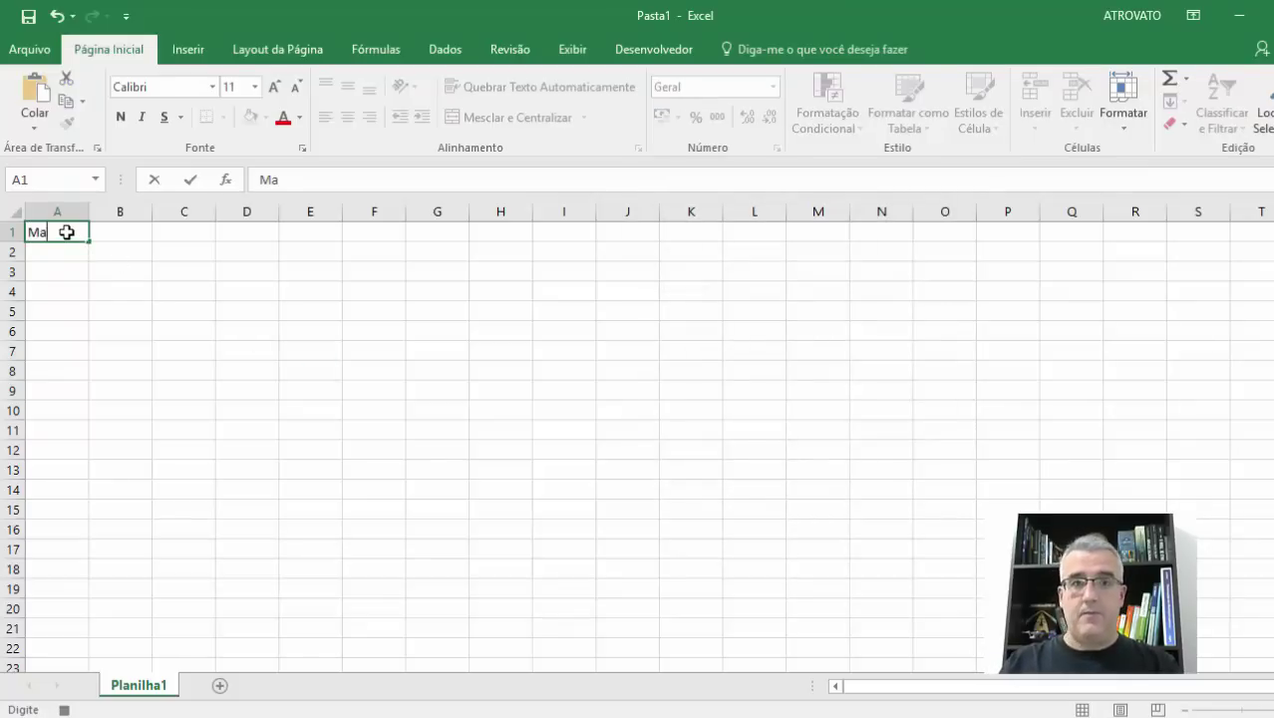
pyautogui.write('cros armazenada nesta planilha')
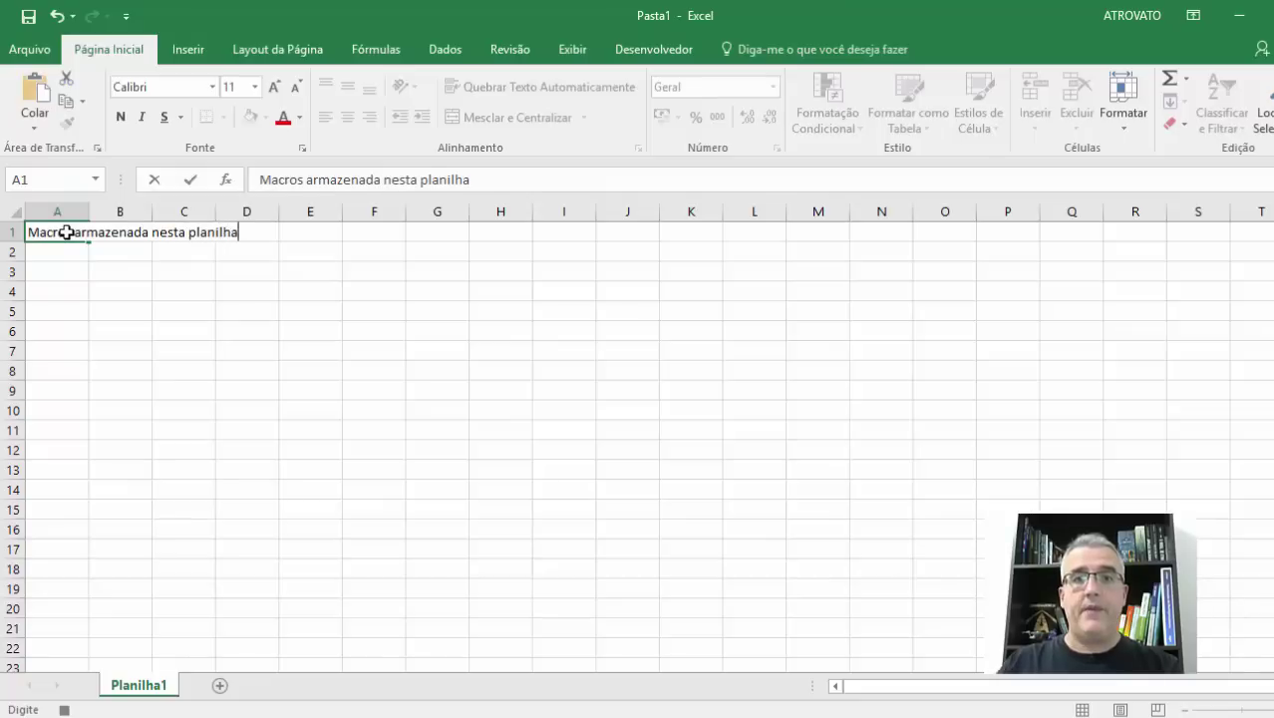
pyautogui.press('Return')
# Autofit column A to its text, select cell B3 and stop recording the macro.
pyautogui.doubleClick(89, 211)
pyautogui.click(292, 267)
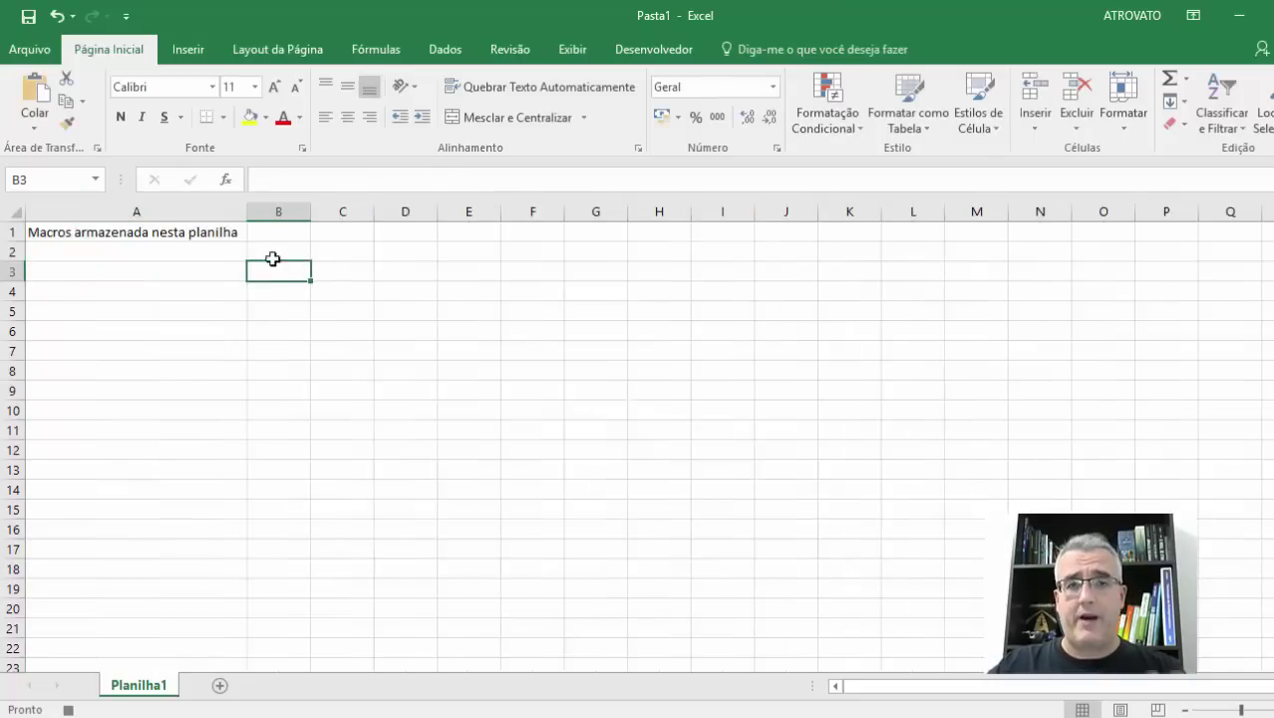
pyautogui.click(65, 710)
# Check which macros are available in the Pasta1 workbook and close the macro list.
pyautogui.click(405, 243)
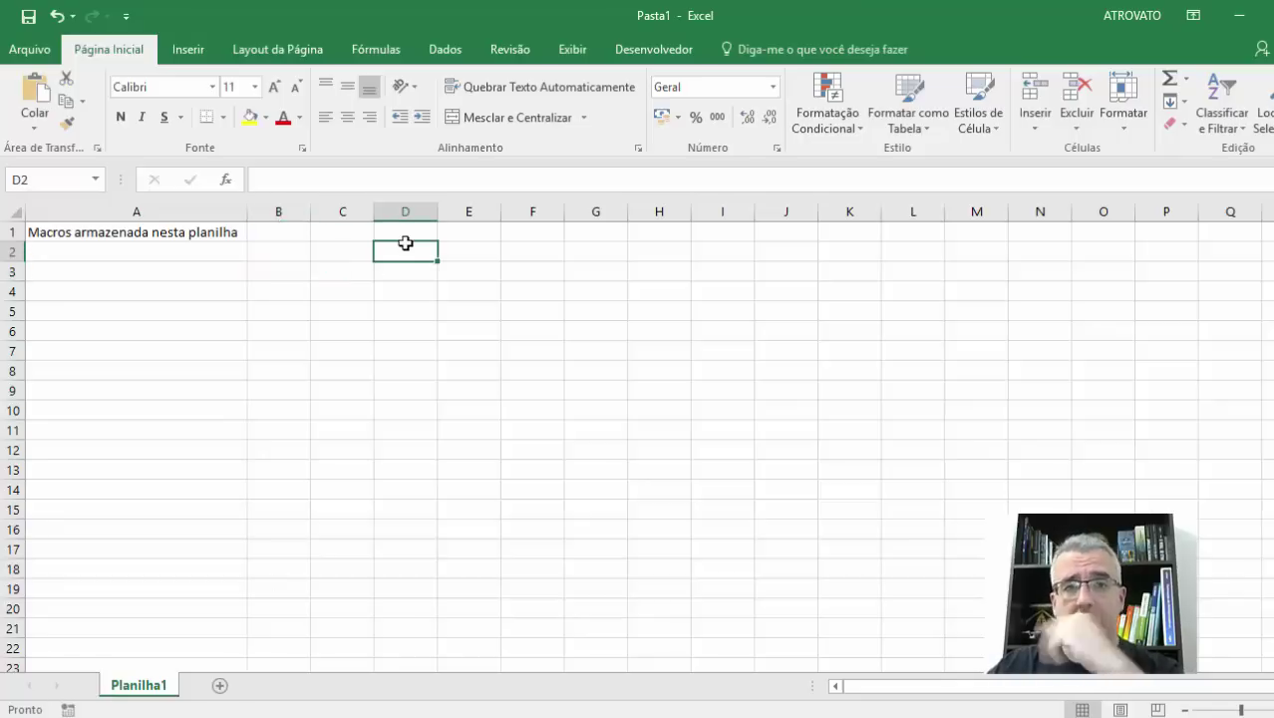
pyautogui.press('Return')
pyautogui.click(467, 362)
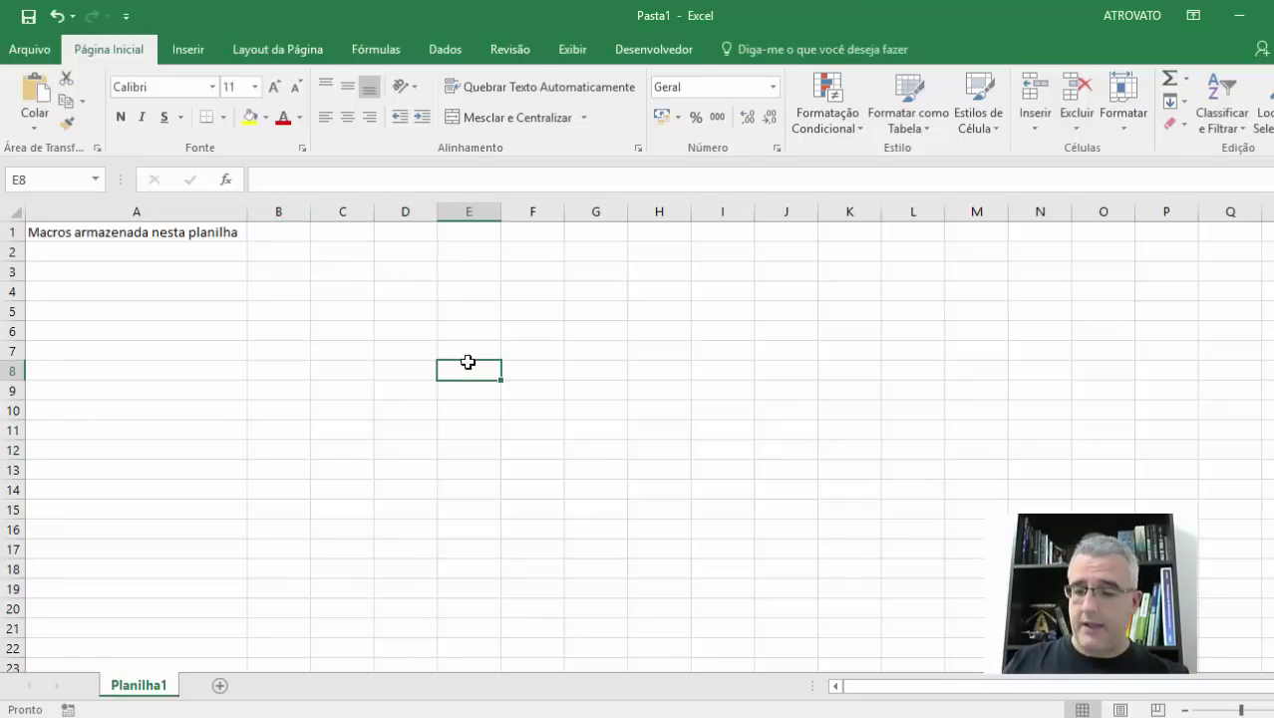
pyautogui.hotkey('alt', 'F8')
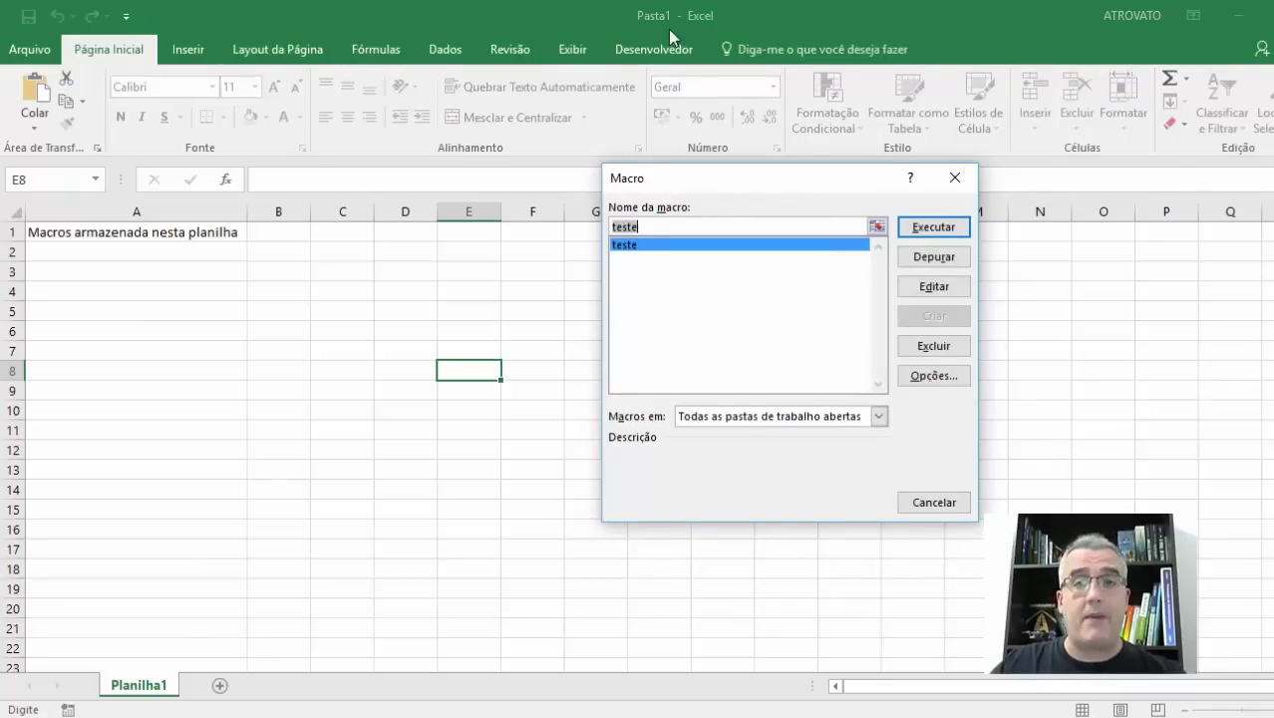
pyautogui.press('Escape')
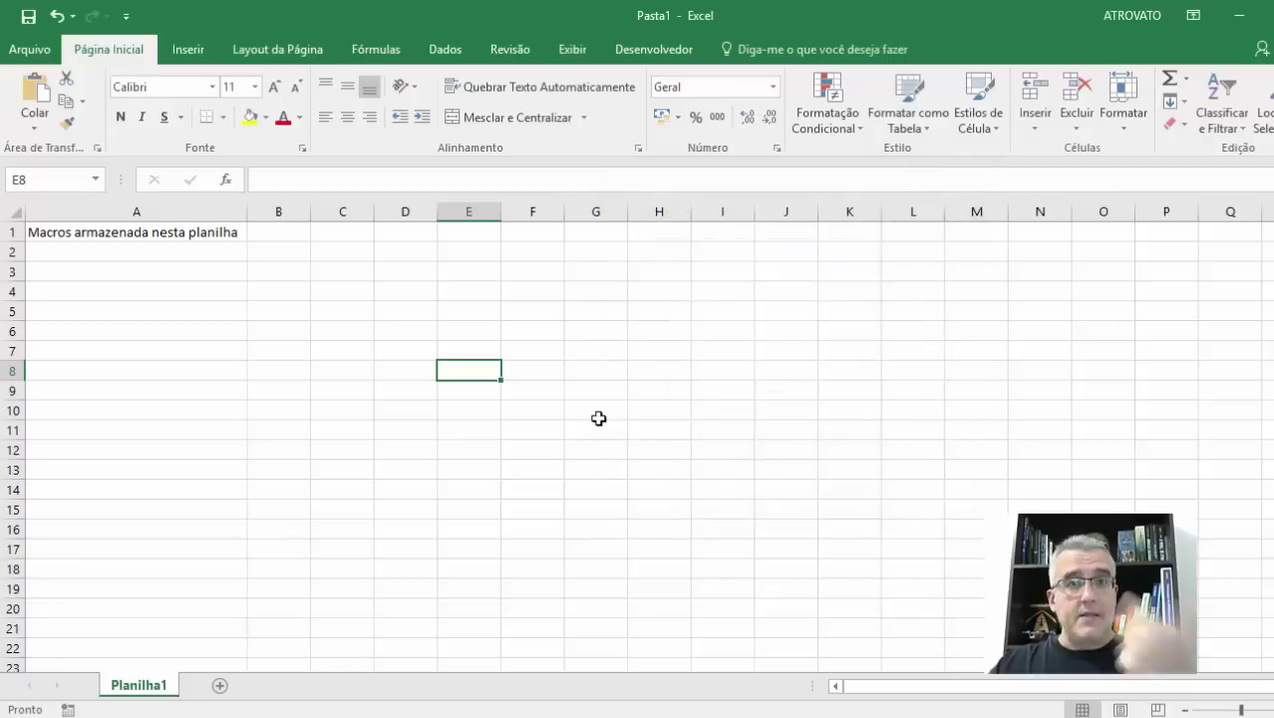
# Run excel /x to start a separate Excel instance, accept PERSONAL.XLSB as read-only and create a blank workbook.
pyautogui.press('super+r')
pyautogui.write('excel /x')
pyautogui.press('Return')
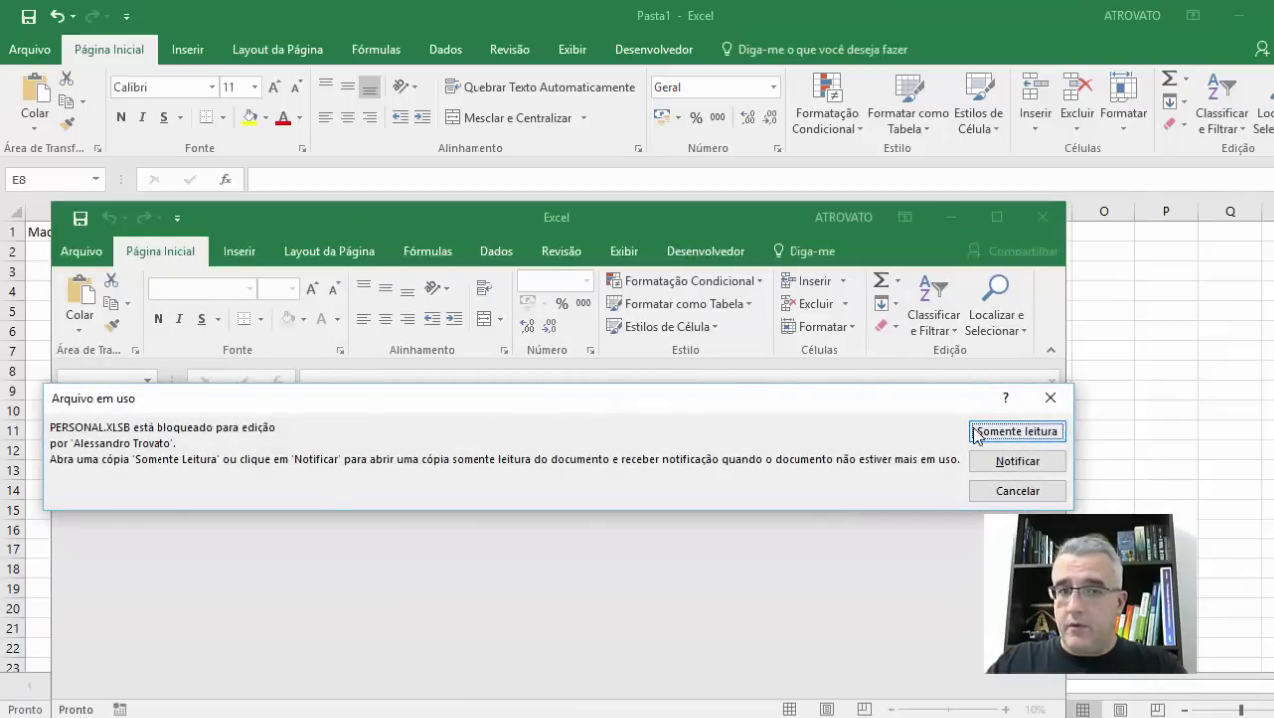
pyautogui.click(975, 431)
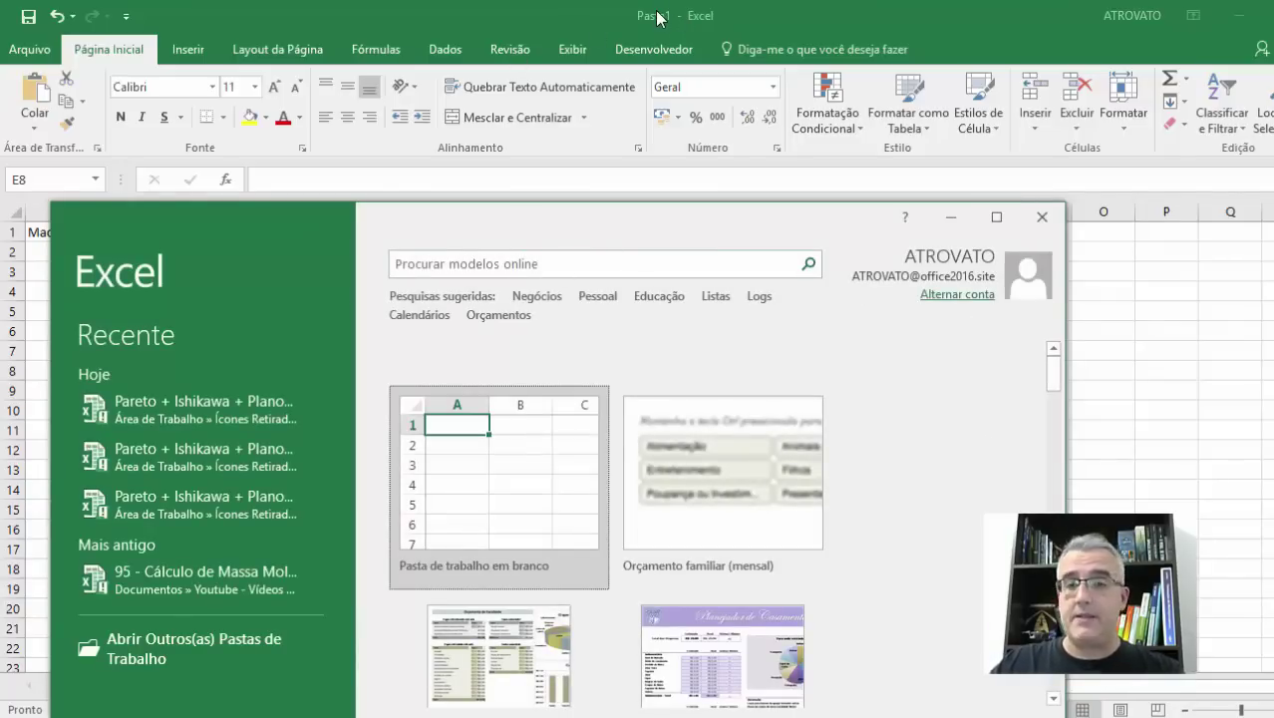
pyautogui.click(1002, 217)
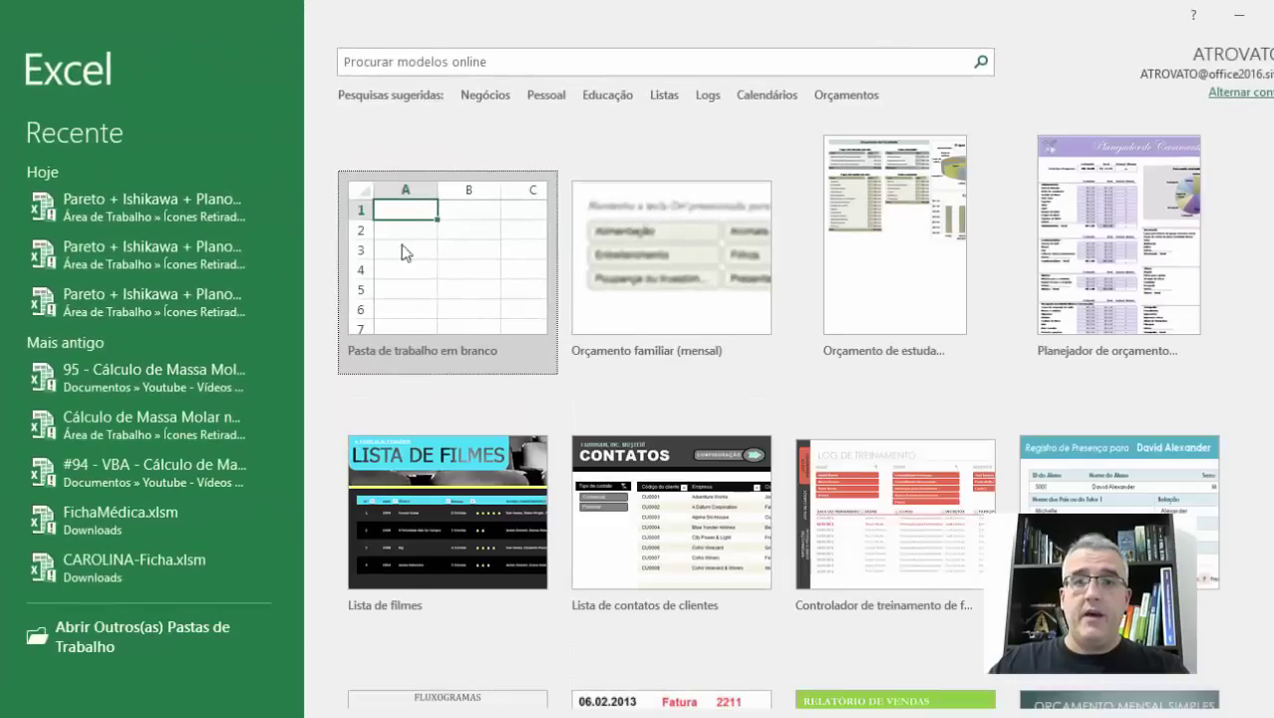
pyautogui.click(394, 257)
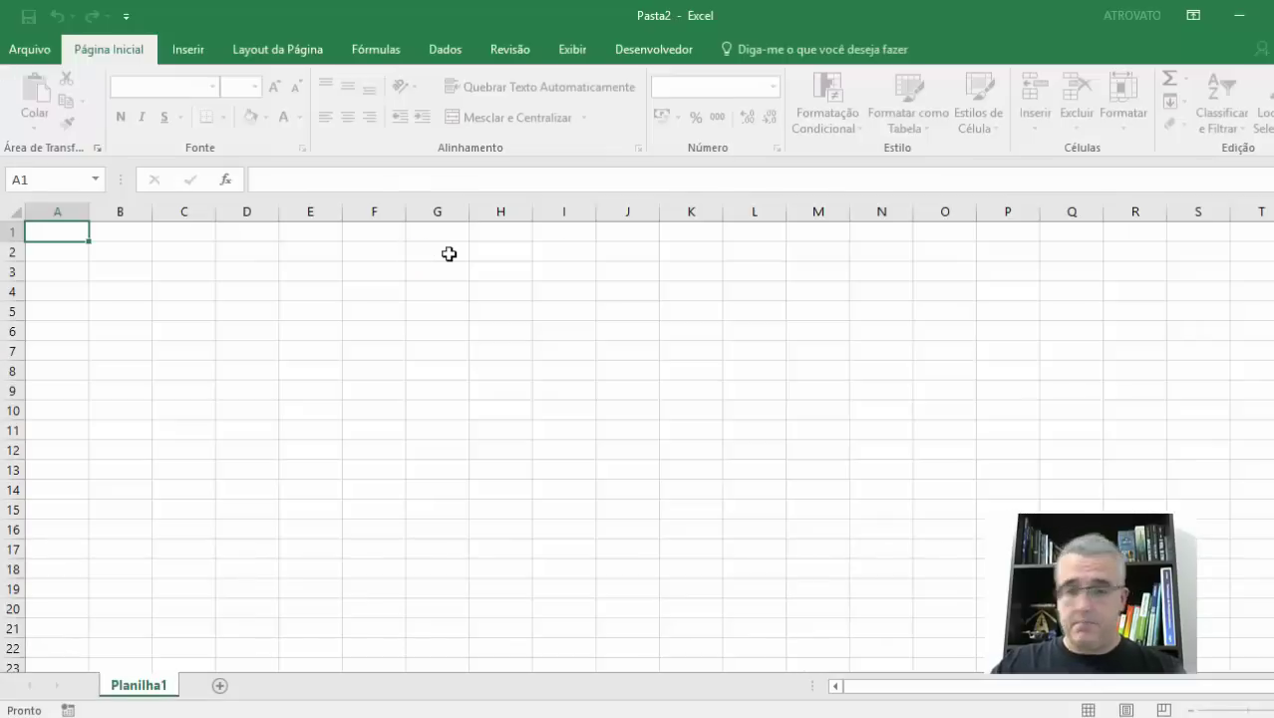
# Check the macro list in the separate instance's blank workbook, close that instance and return to Pasta1.
pyautogui.hotkey('alt', 'F8')
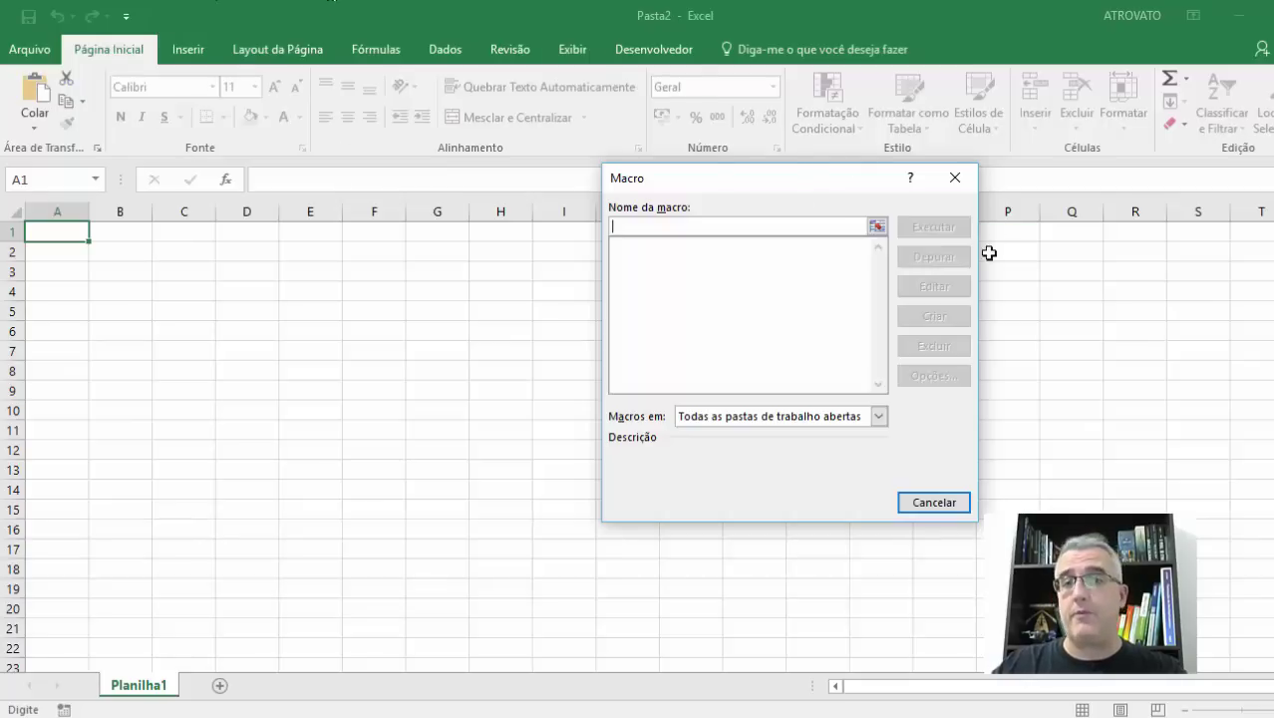
pyautogui.click(955, 179)
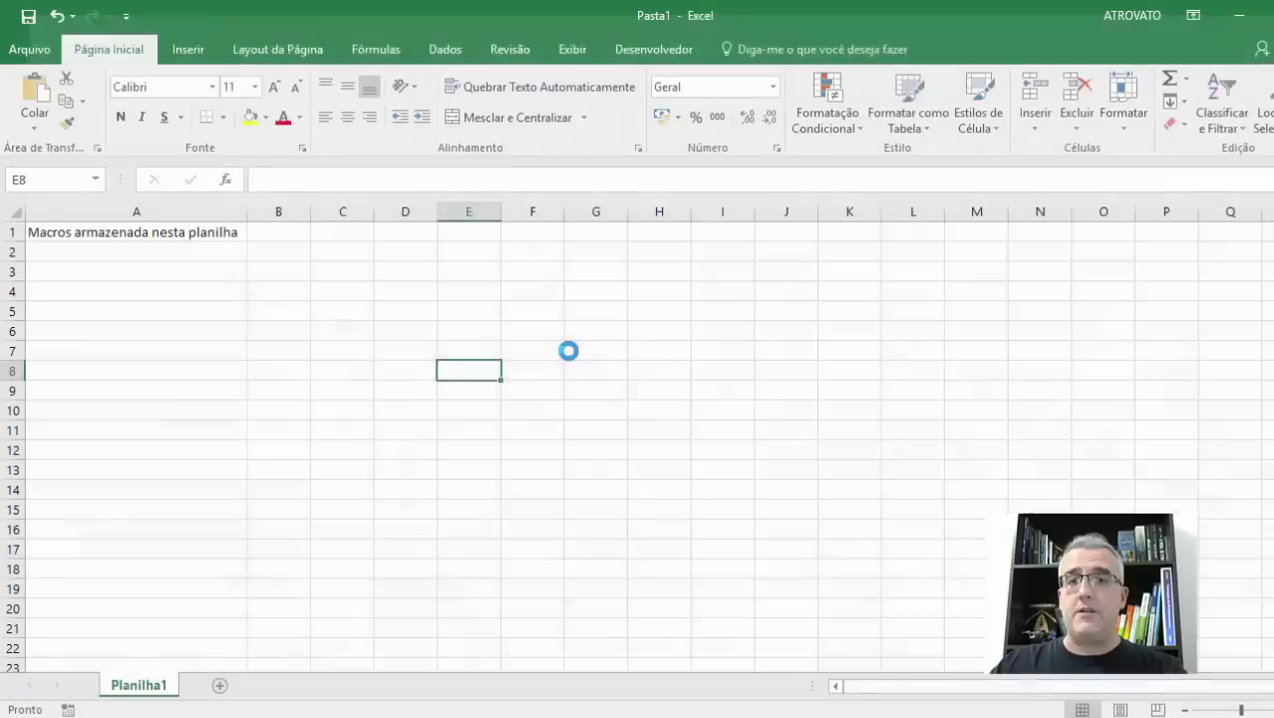
pyautogui.click(569, 350)
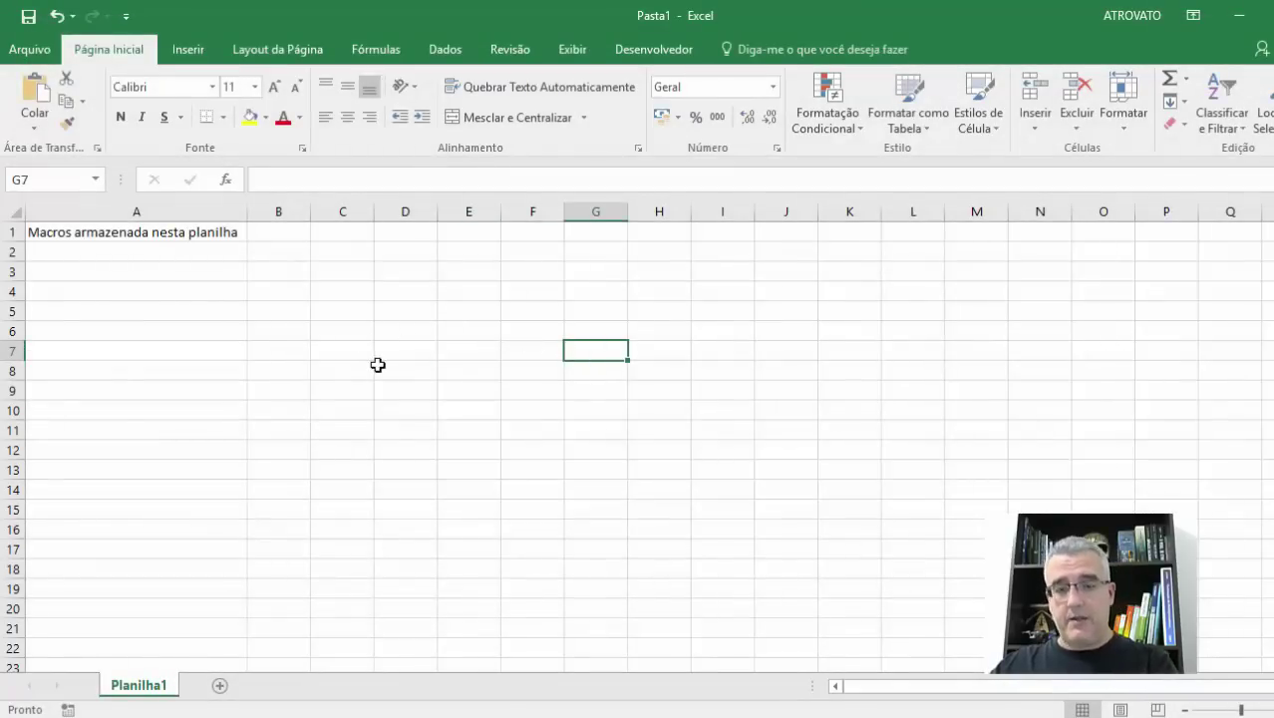
# Close Pasta1, saving it as the macro-enabled workbook (*.xlsm) c:\temp\Teste de Macro1.
pyautogui.hotkey('ctrl', 'w')
pyautogui.click(589, 392)
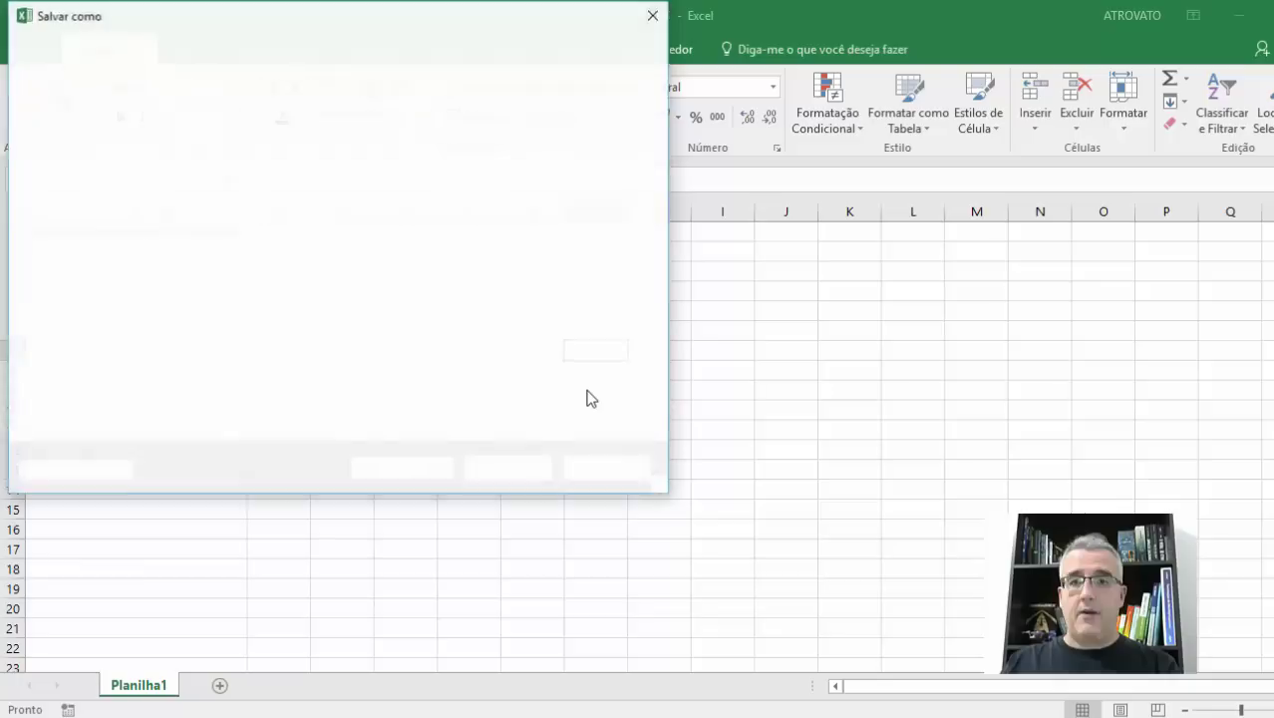
pyautogui.write('c:\temp\\Teste de Macro1')
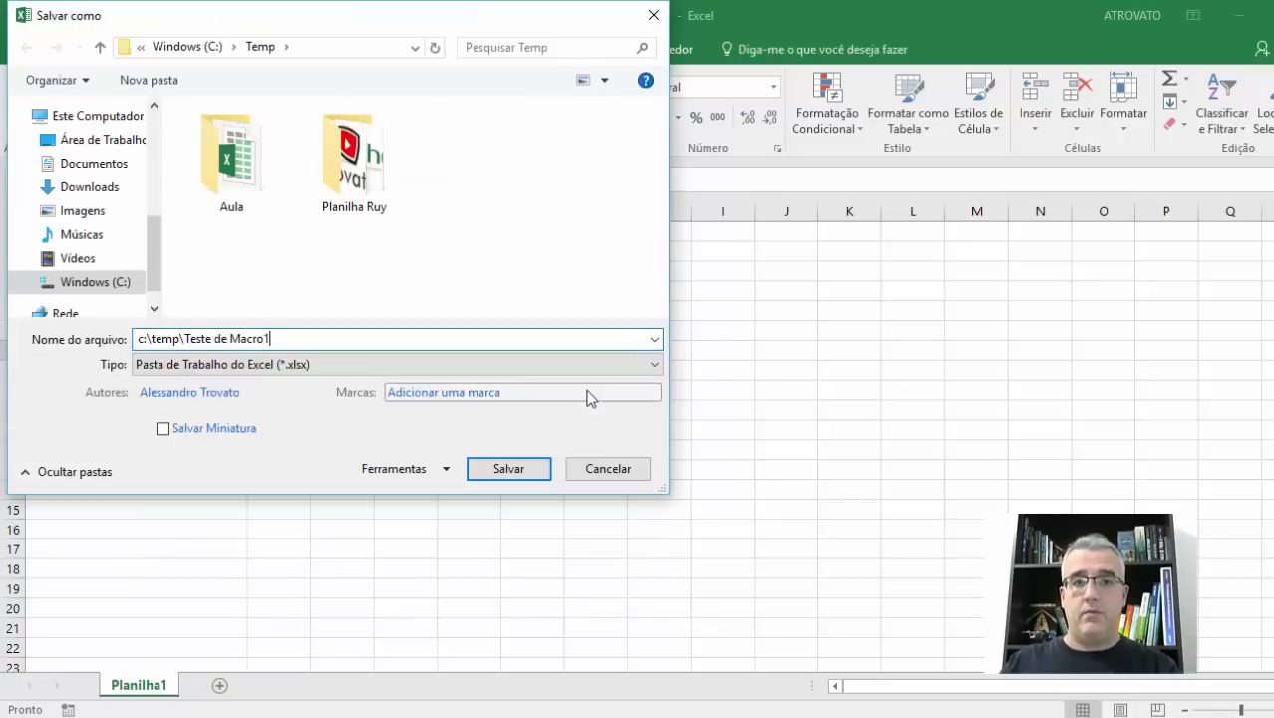
pyautogui.press('Tab')
pyautogui.press('Down')
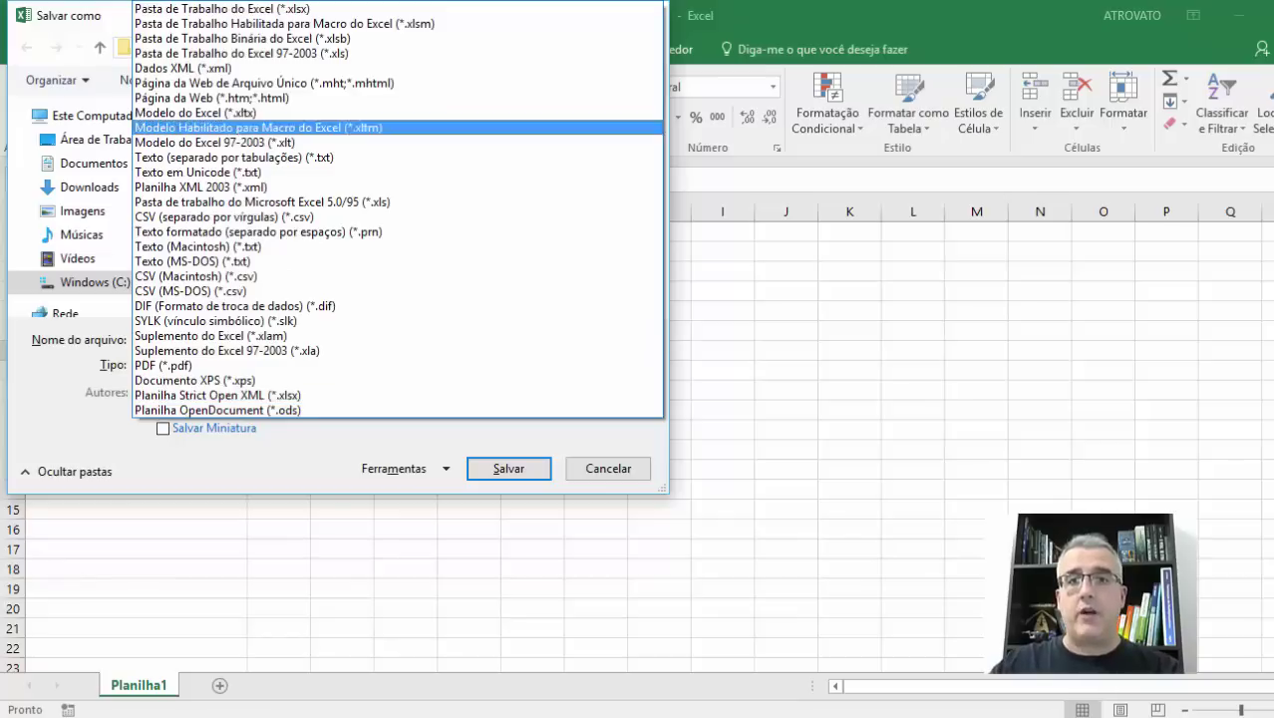
pyautogui.press('Down')
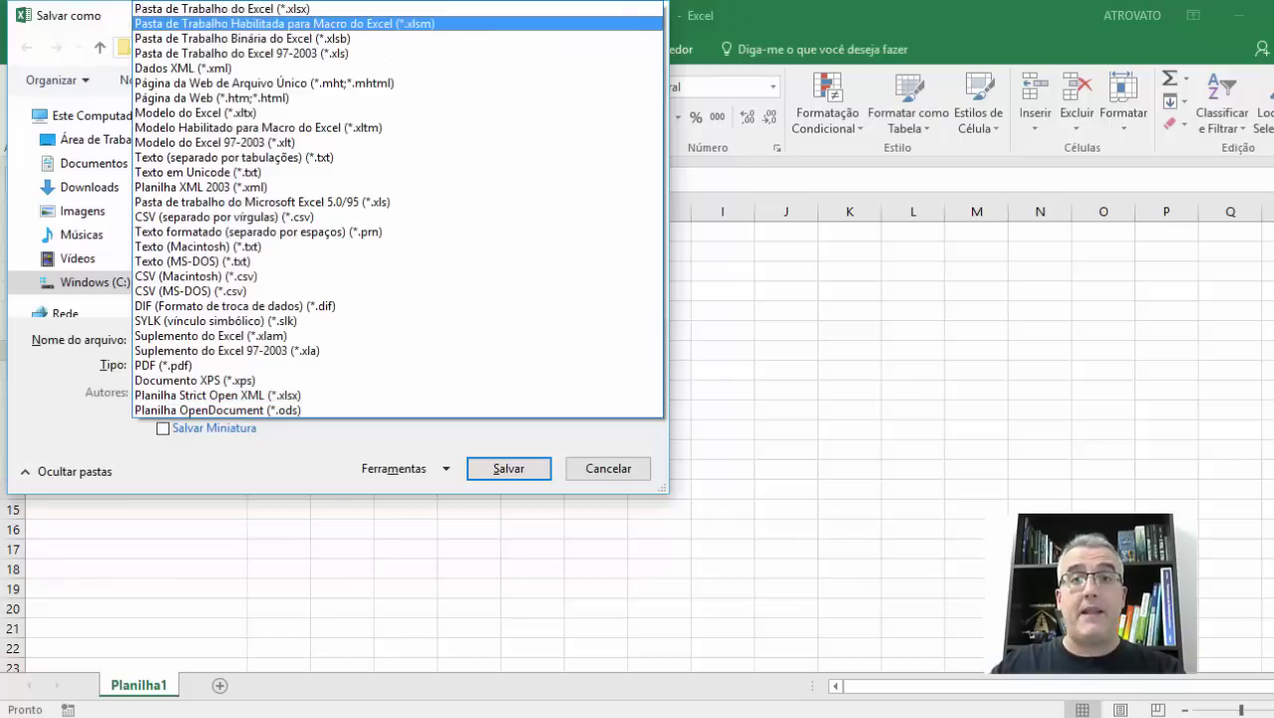
pyautogui.press('Return')
pyautogui.click(531, 470)
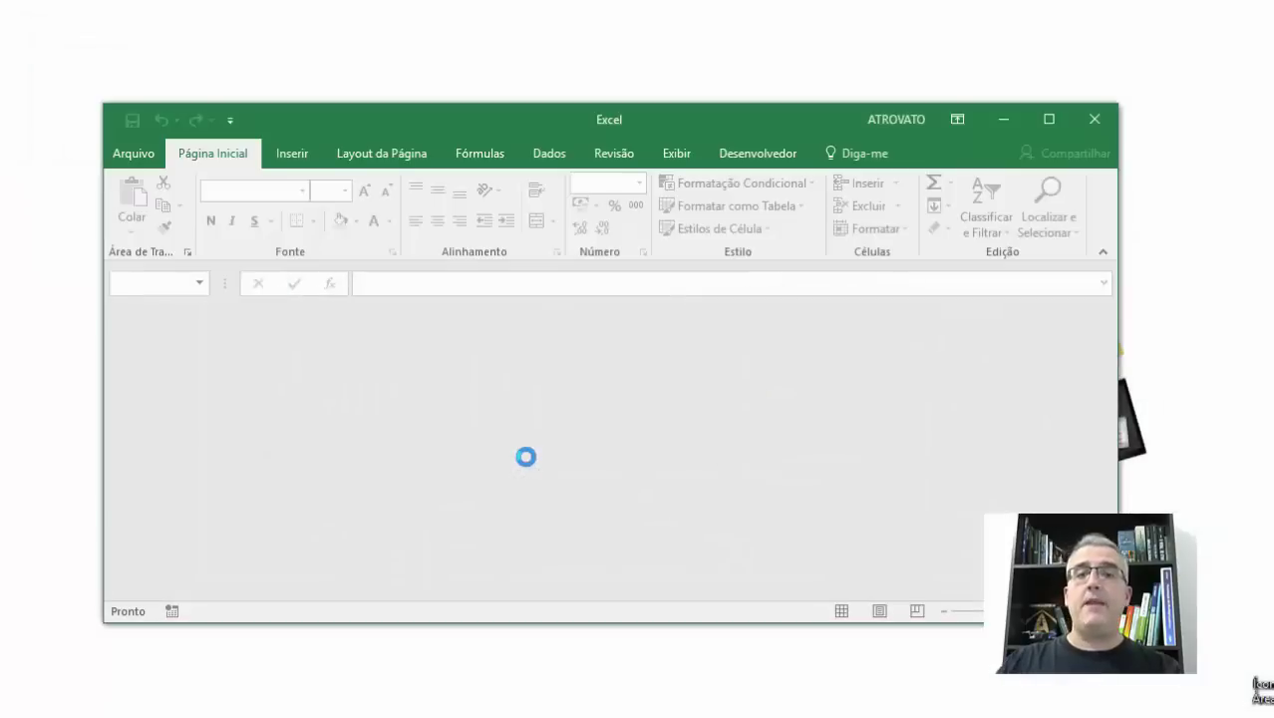
# Reopen the recent workbook Teste de Macro1.xlsm in a fresh Excel session and check its list of macros.
pyautogui.click(1094, 119)
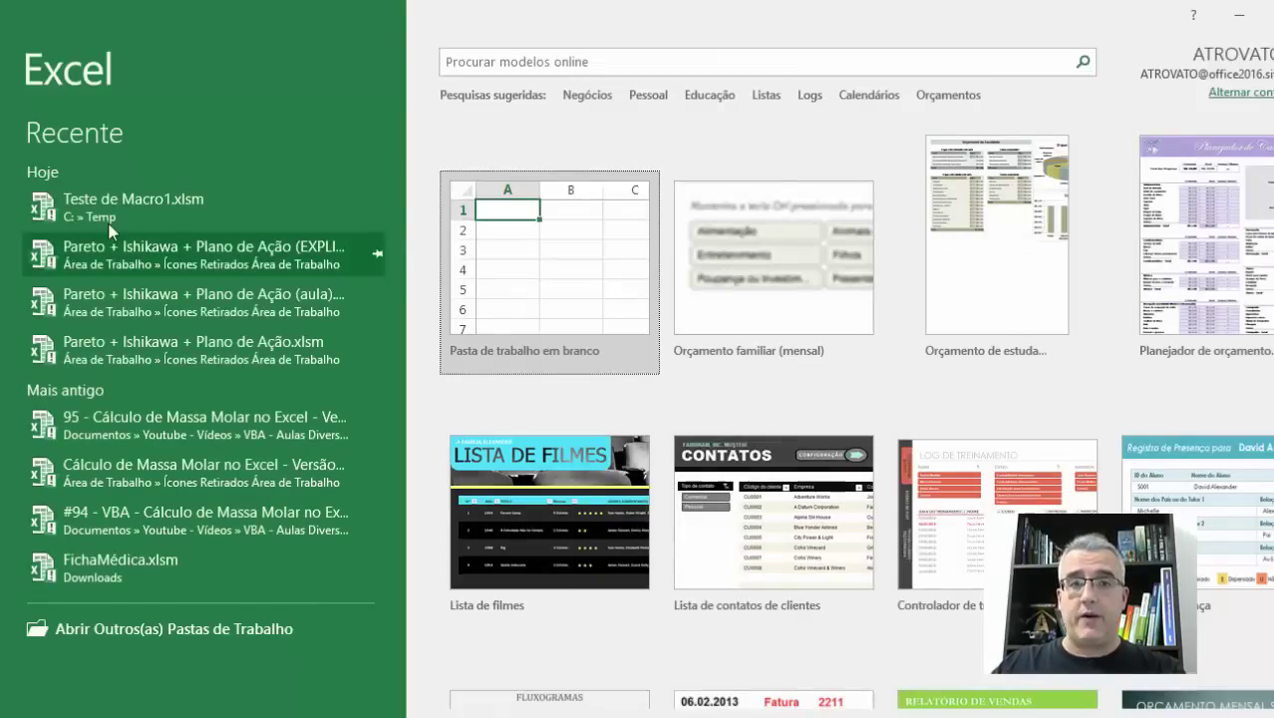
pyautogui.click(105, 223)
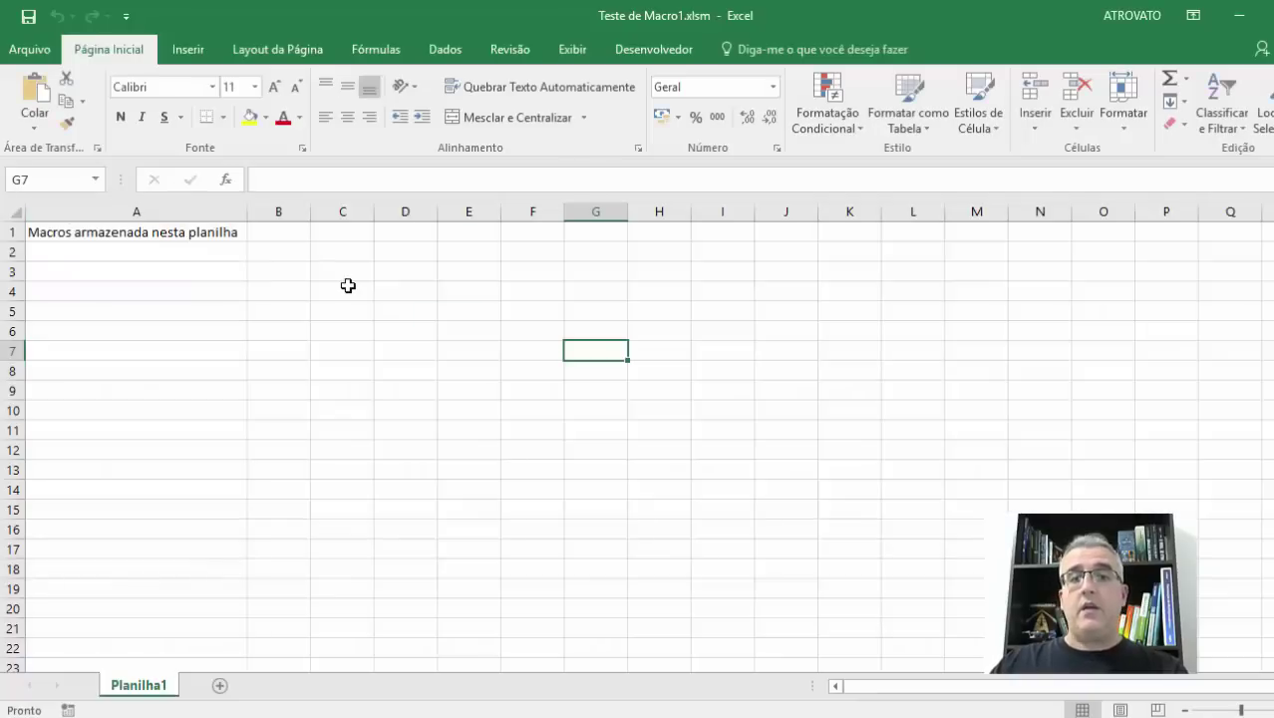
pyautogui.click(348, 286)
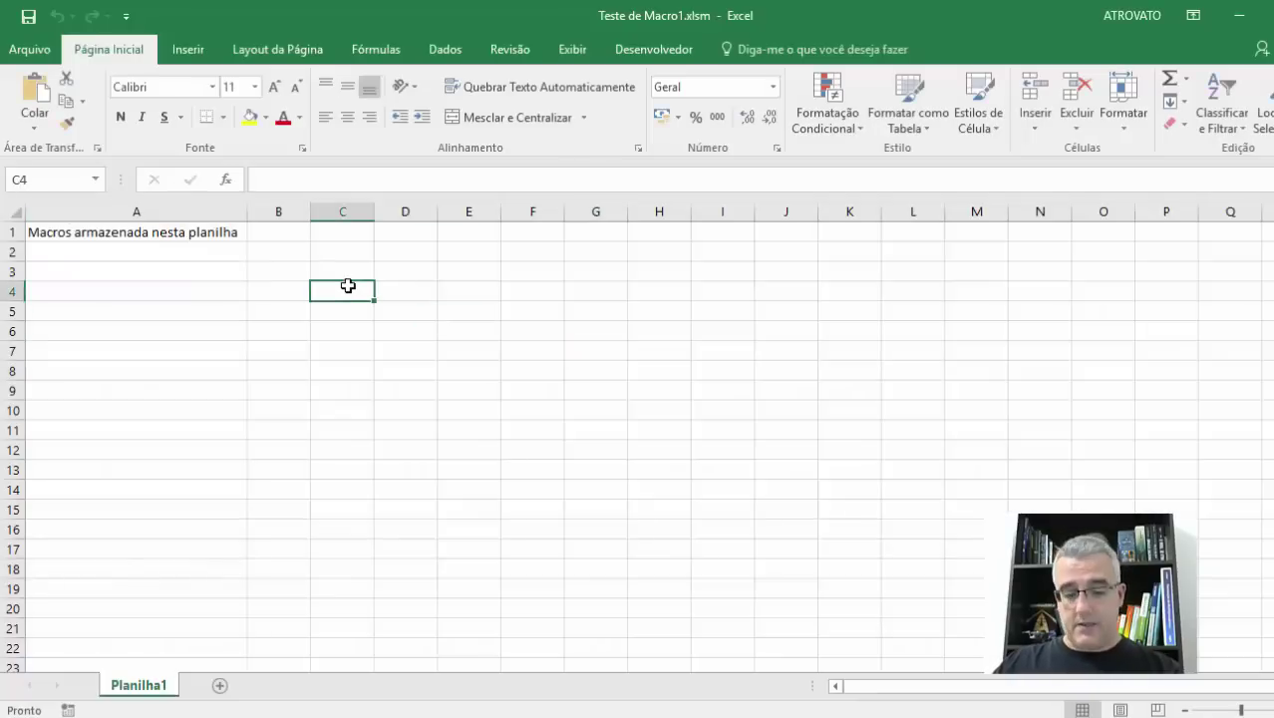
pyautogui.hotkey('alt', 'F8')
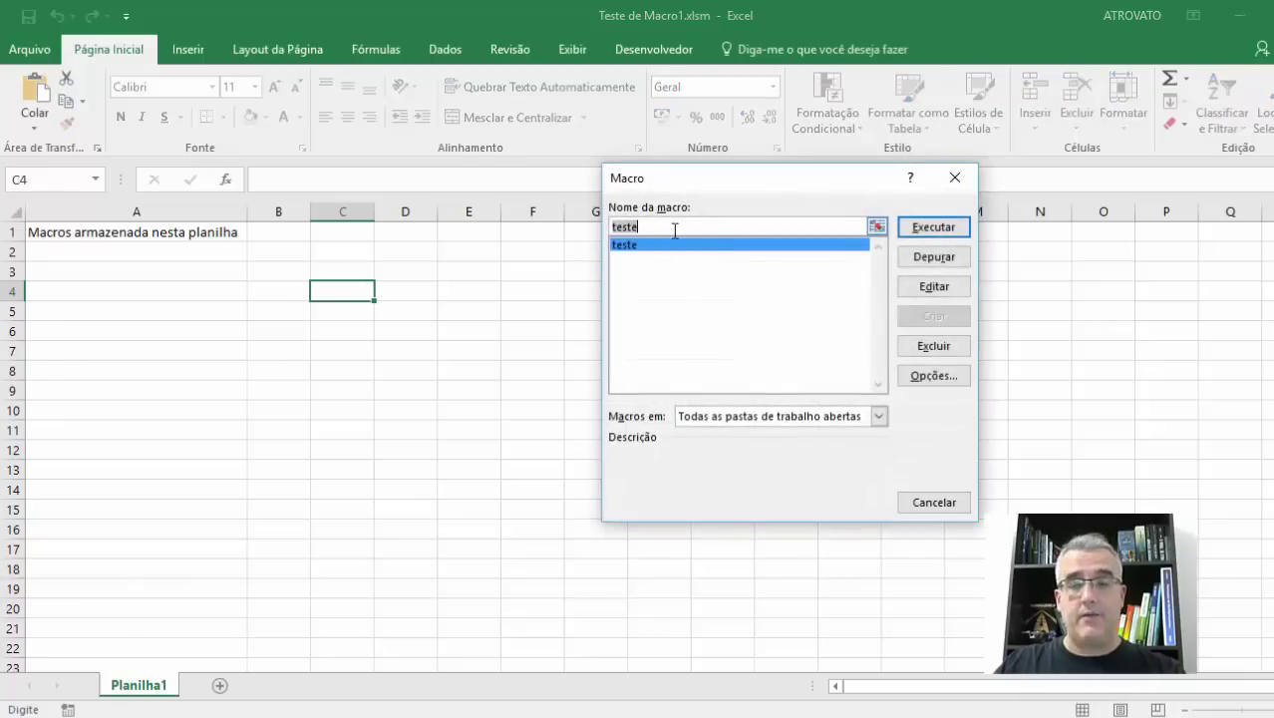
pyautogui.press('Return')
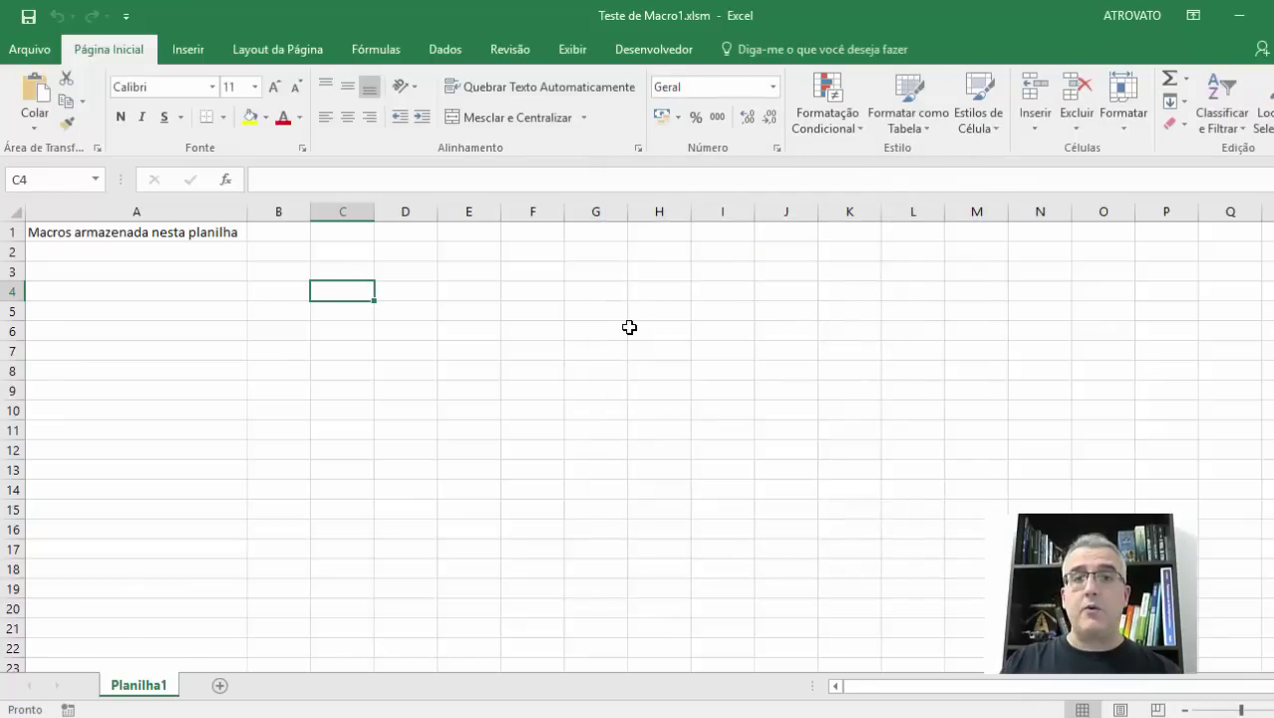
# Create a blank workbook alongside Teste de Macro1.xlsm and check which macros can be run from it.
pyautogui.hotkey('ctrl', 'n')
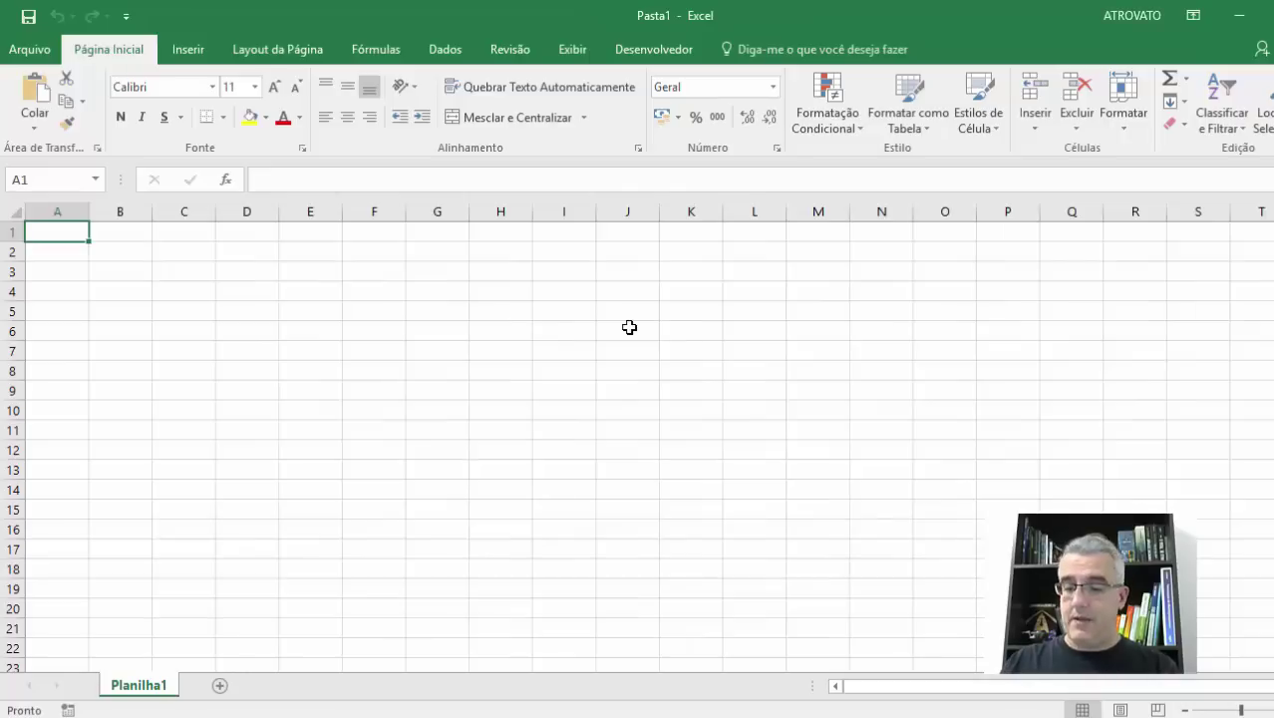
pyautogui.hotkey('alt', 'F8')
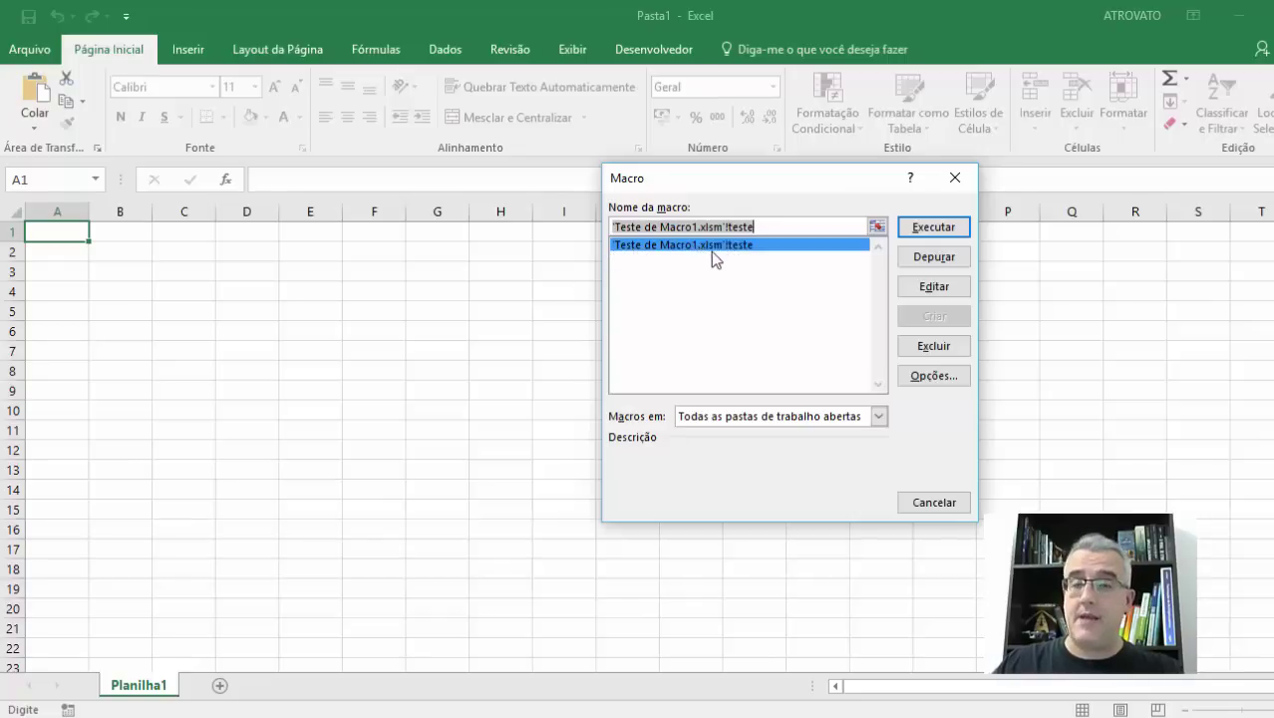
pyautogui.press('Escape')
# Start another separate Excel instance with excel /x, opening PERSONAL.XLSB read-only and adding a blank workbook.
pyautogui.press('super+r')
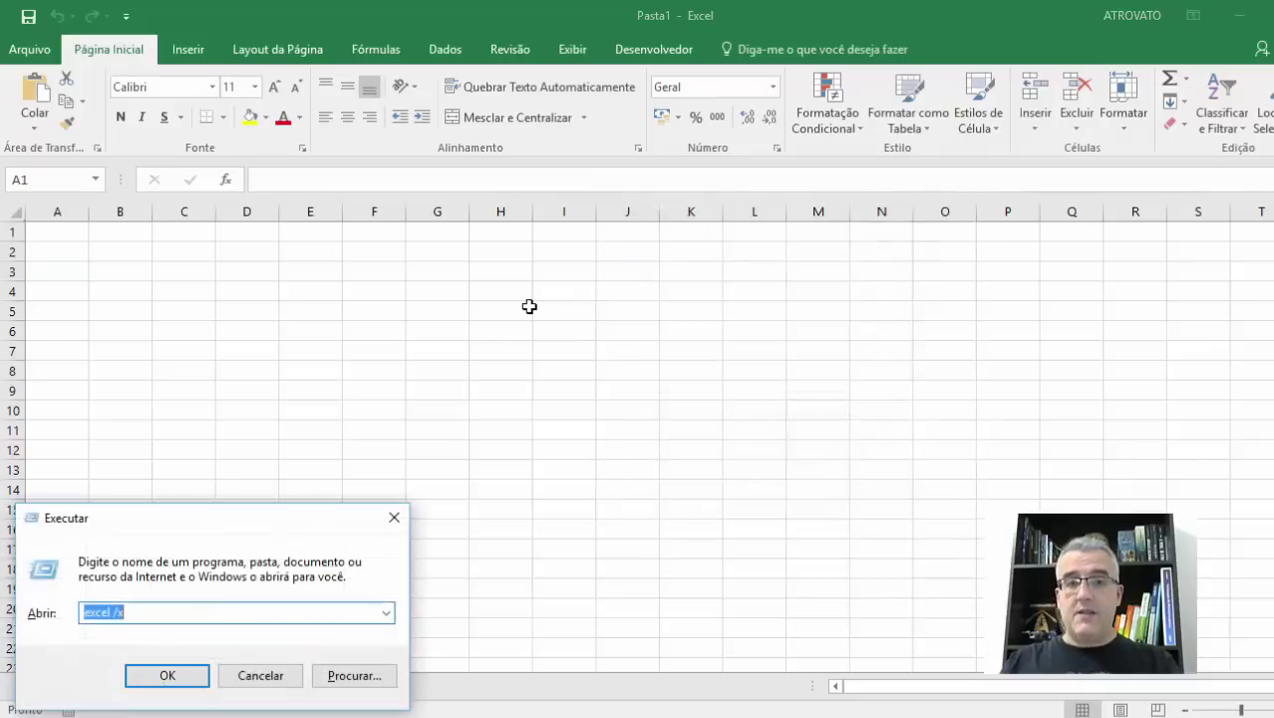
pyautogui.press('Return')
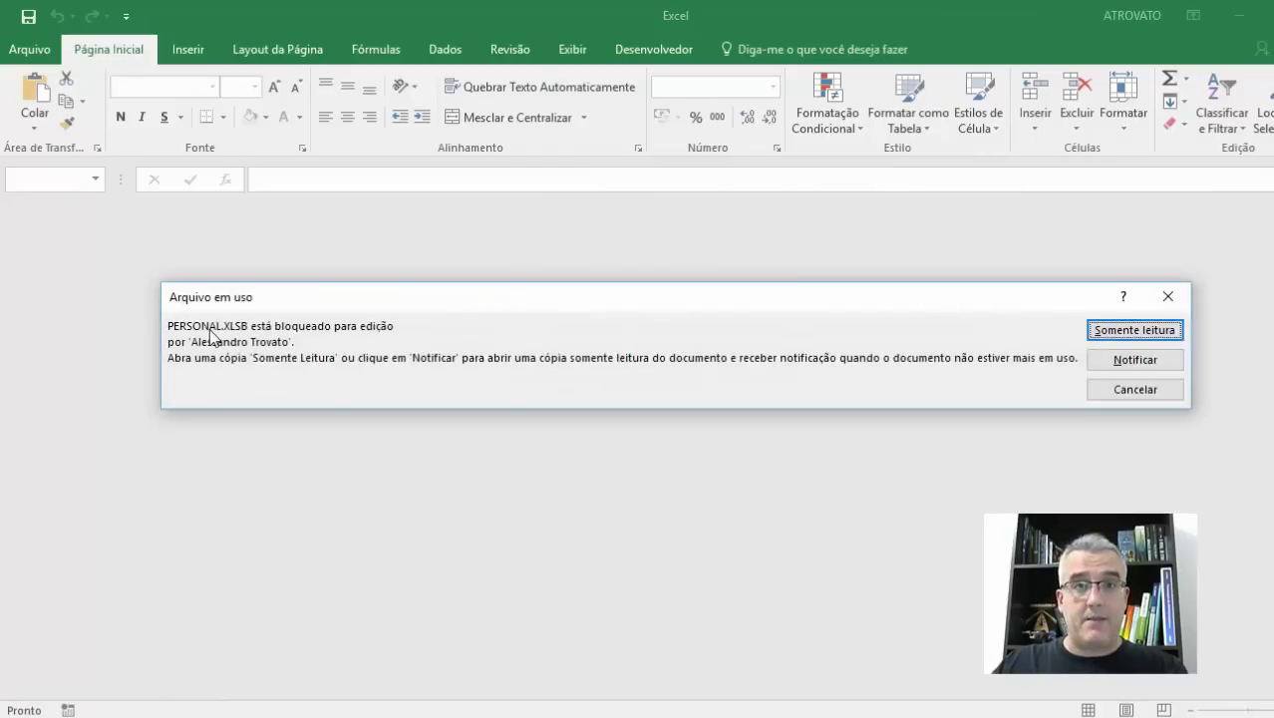
pyautogui.click(1156, 337)
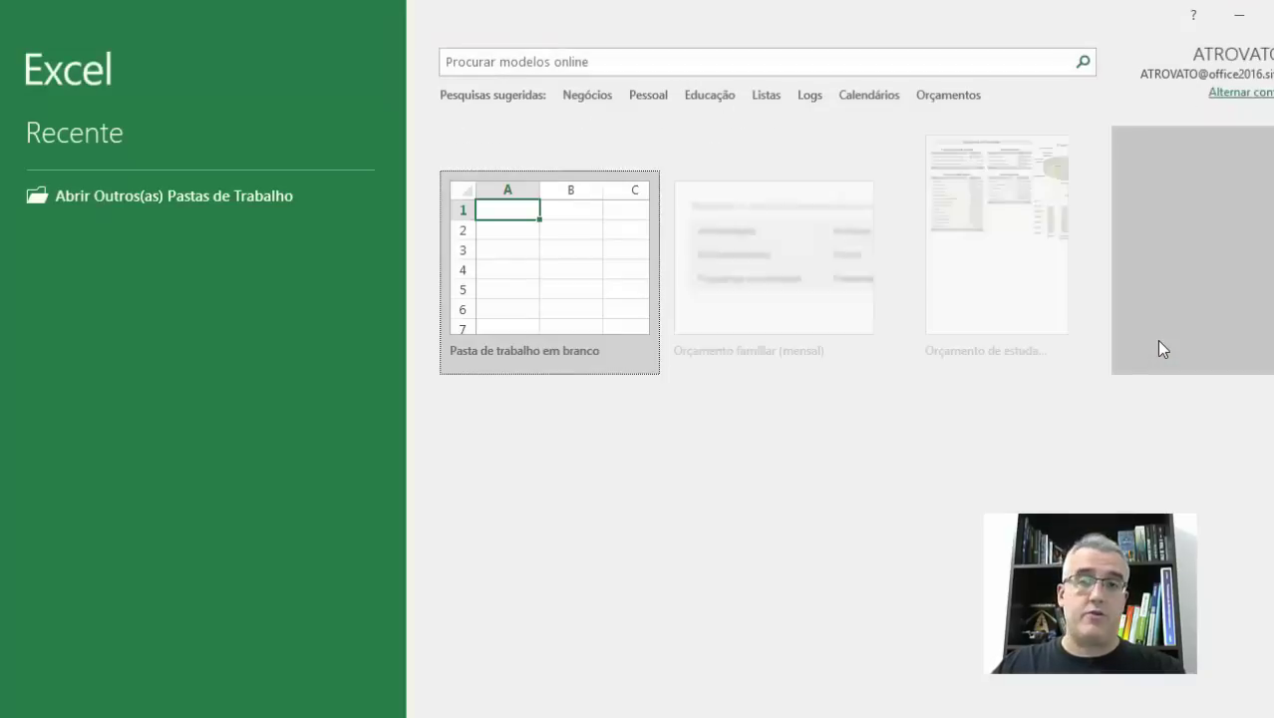
pyautogui.click(543, 193)
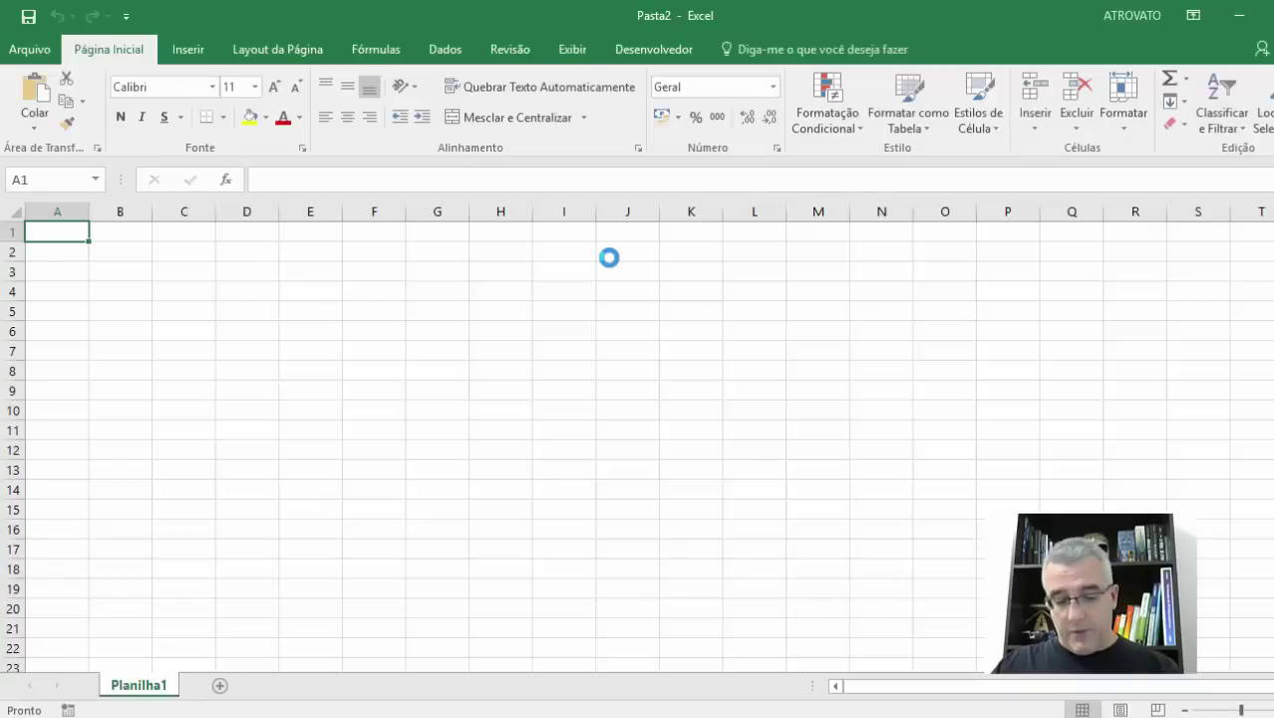
# Check the macros available to Pasta2 in the separate instance, then close the open workbooks.
pyautogui.hotkey('alt', 'F8')
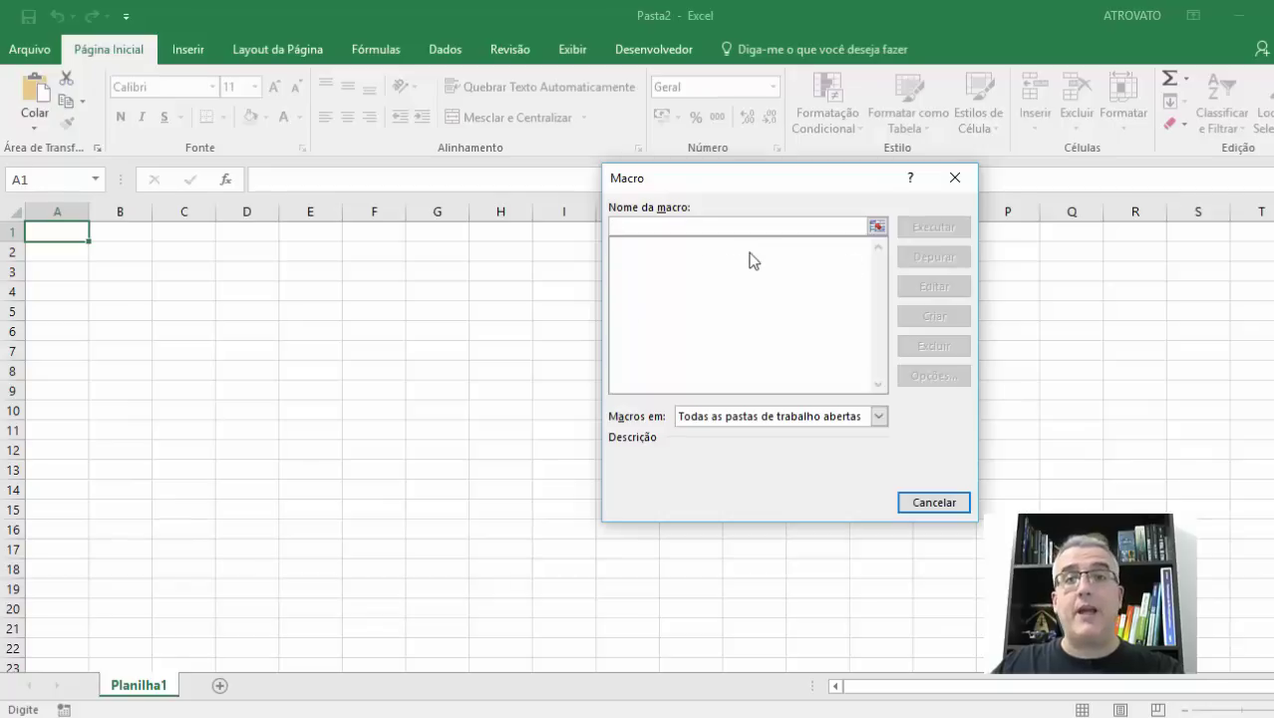
pyautogui.click(954, 178)
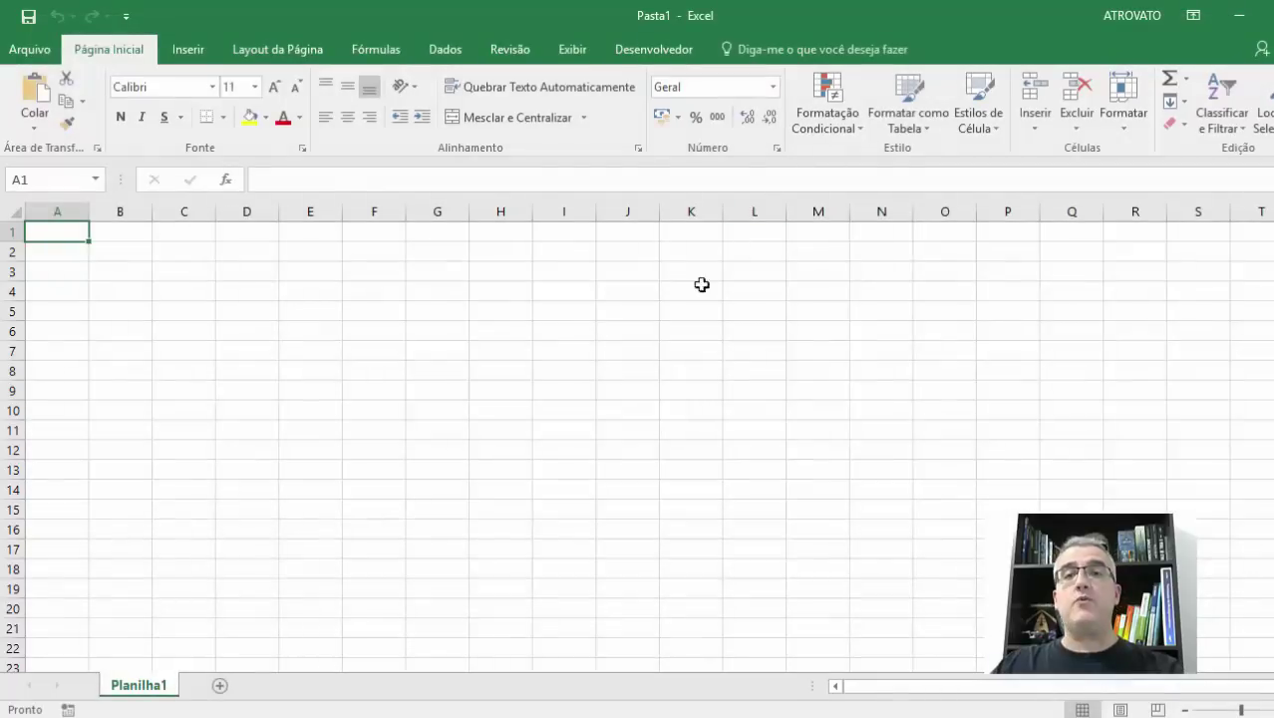
pyautogui.click(893, 251)
pyautogui.click(1273, 15)
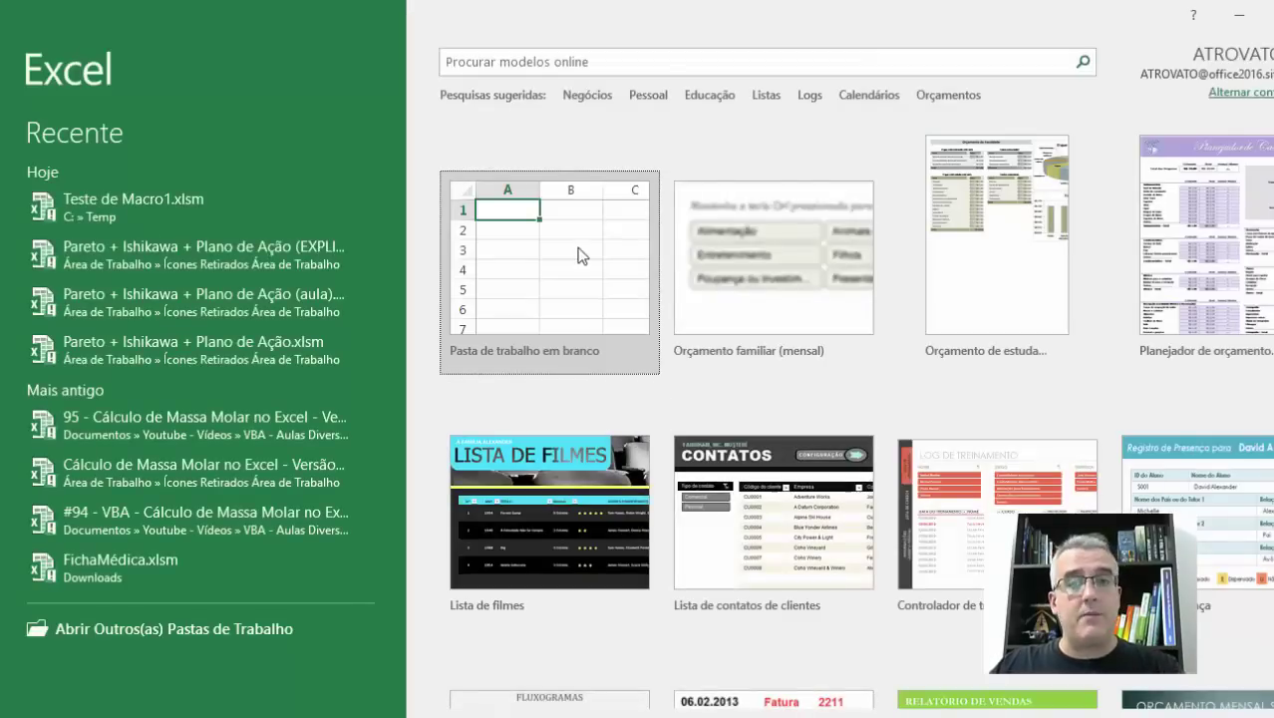
# In a new blank workbook, start recording a macro named teste, stored in the Personal Macro Workbook (Pasta de trabalho pessoal de macros).
pyautogui.click(583, 256)
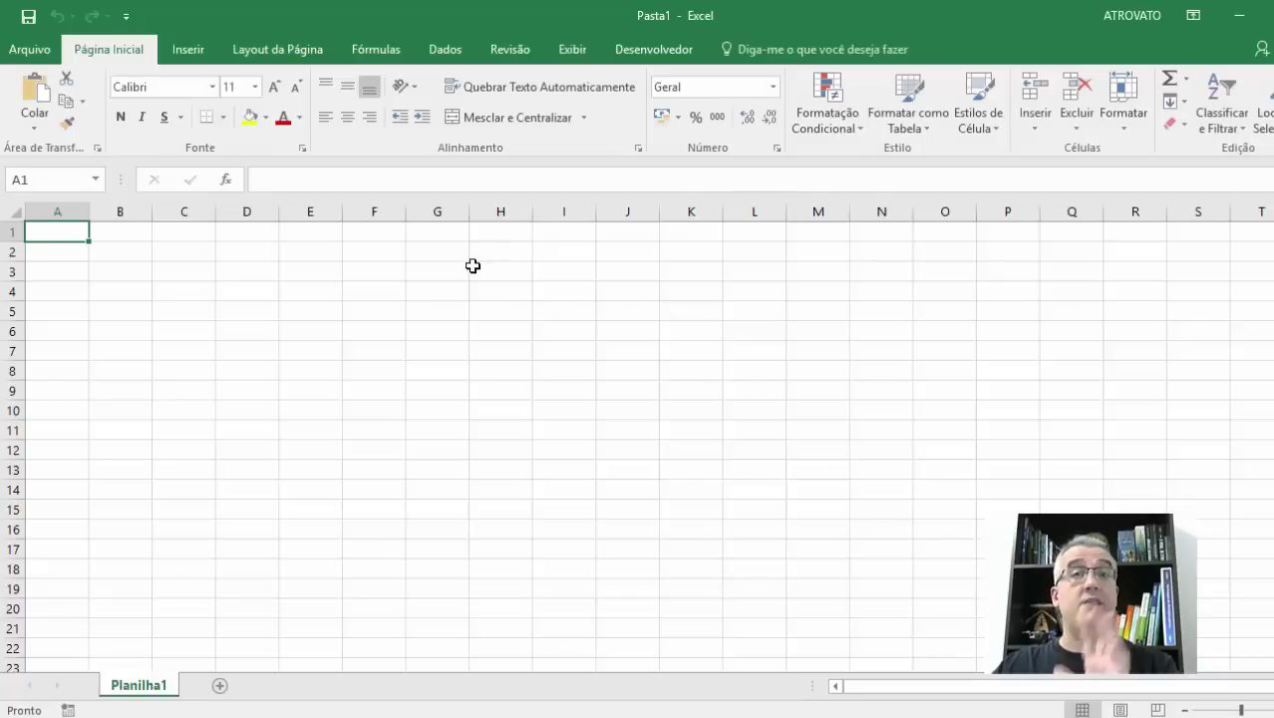
pyautogui.click(67, 710)
pyautogui.write('teste')
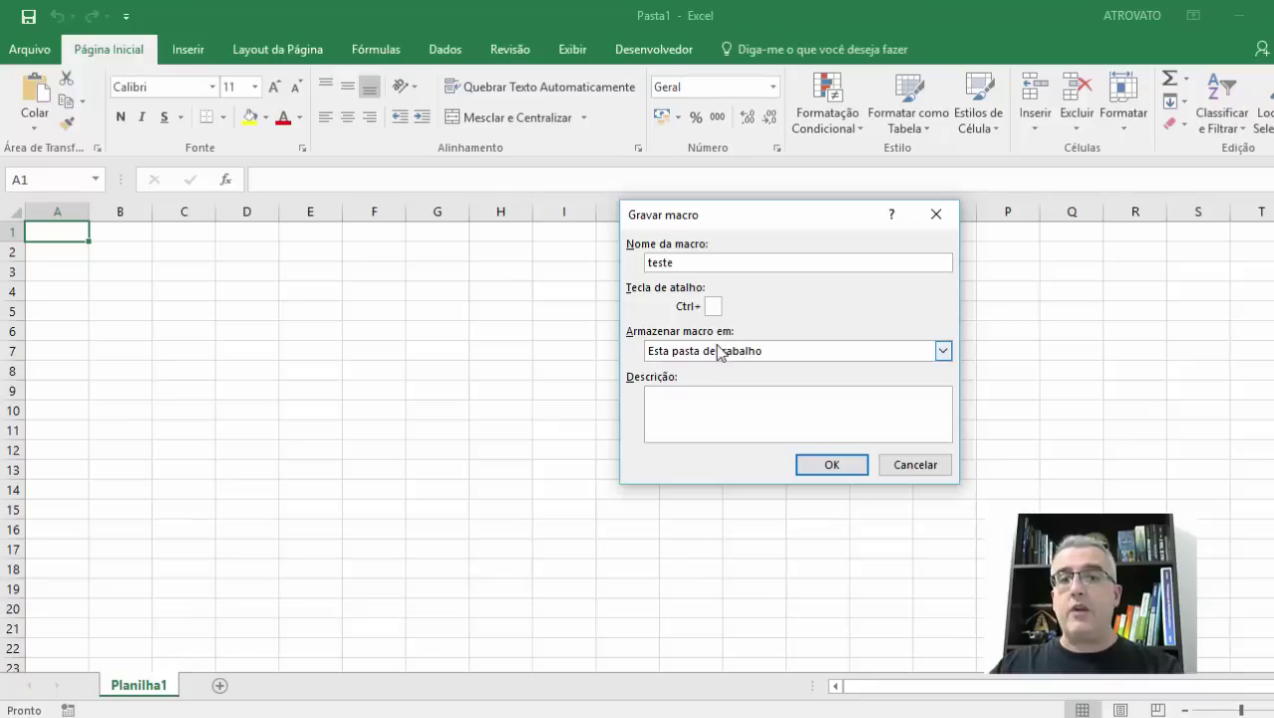
pyautogui.click(702, 356)
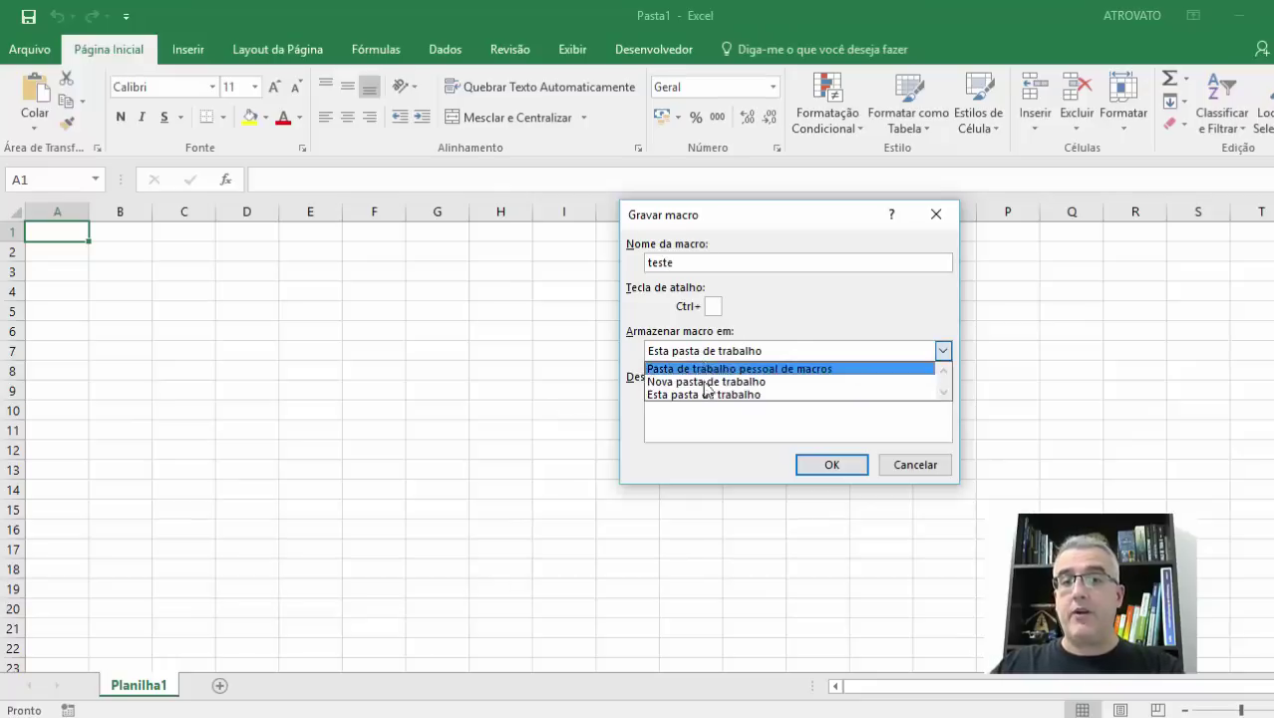
pyautogui.click(777, 369)
pyautogui.click(759, 400)
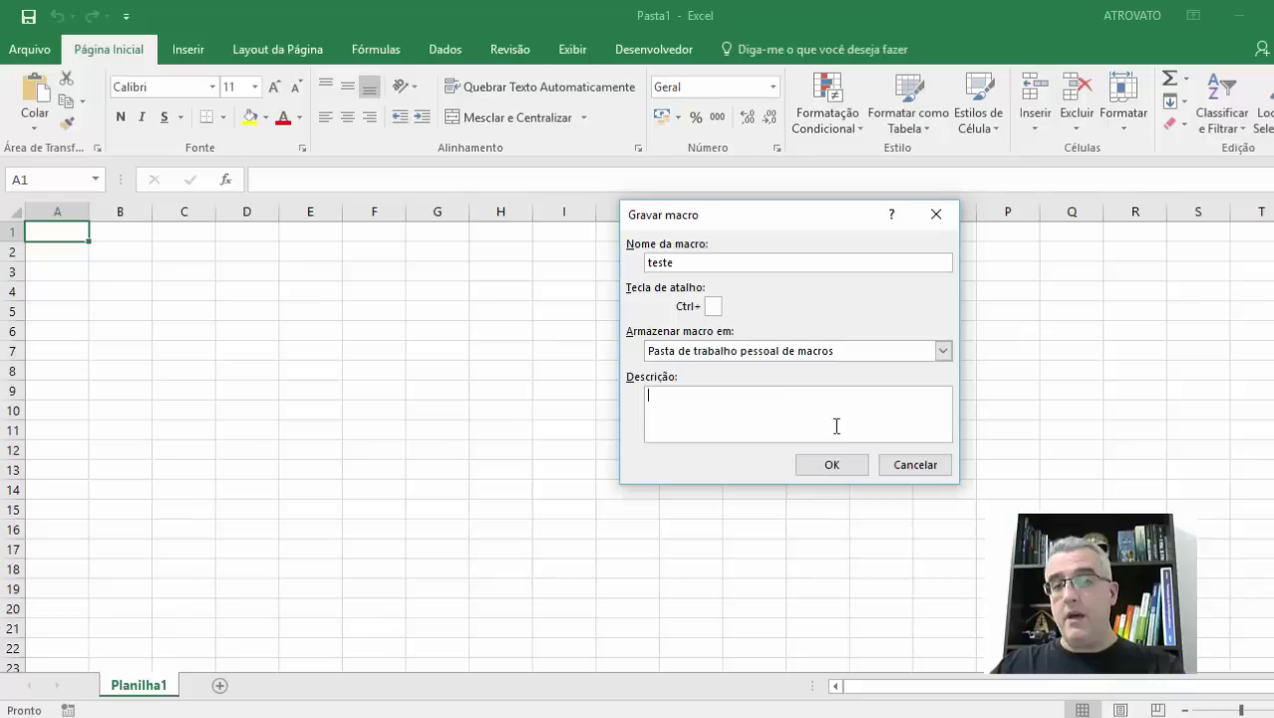
pyautogui.click(848, 468)
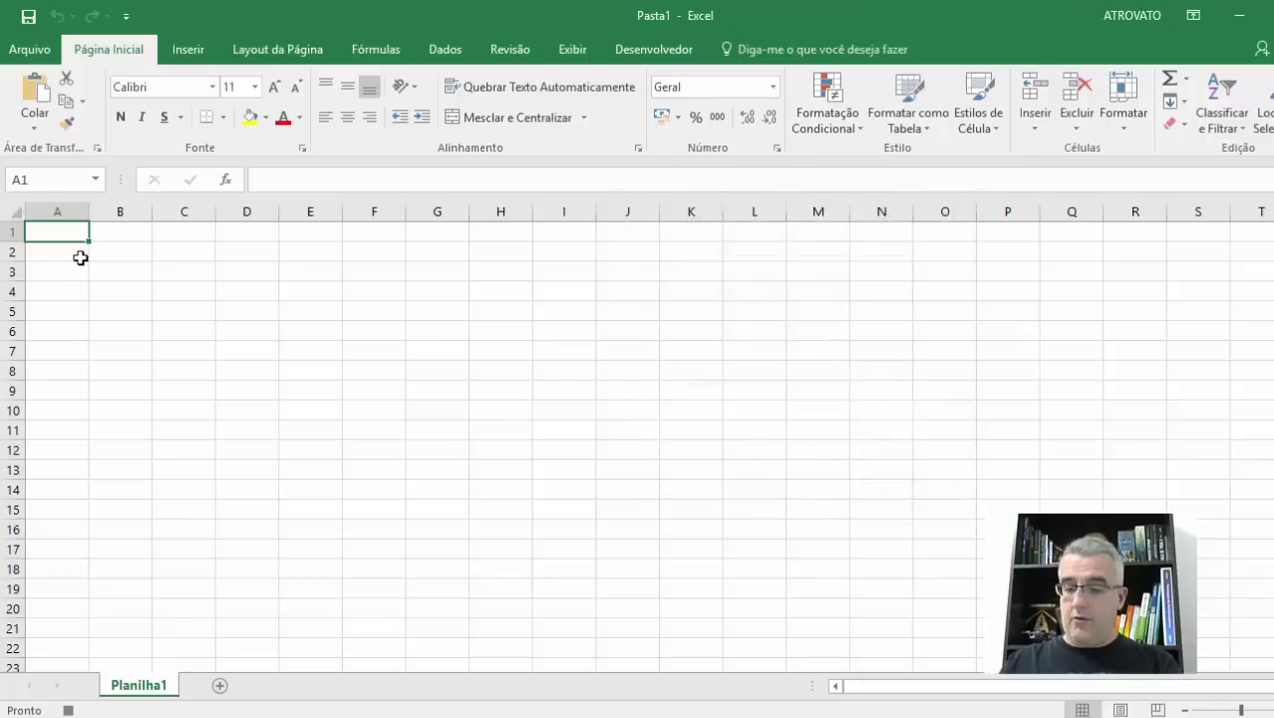
# Record entering "Macro gravada na pasta PESSOAL" in cell A1, and stop the macro recording.
pyautogui.write('M')
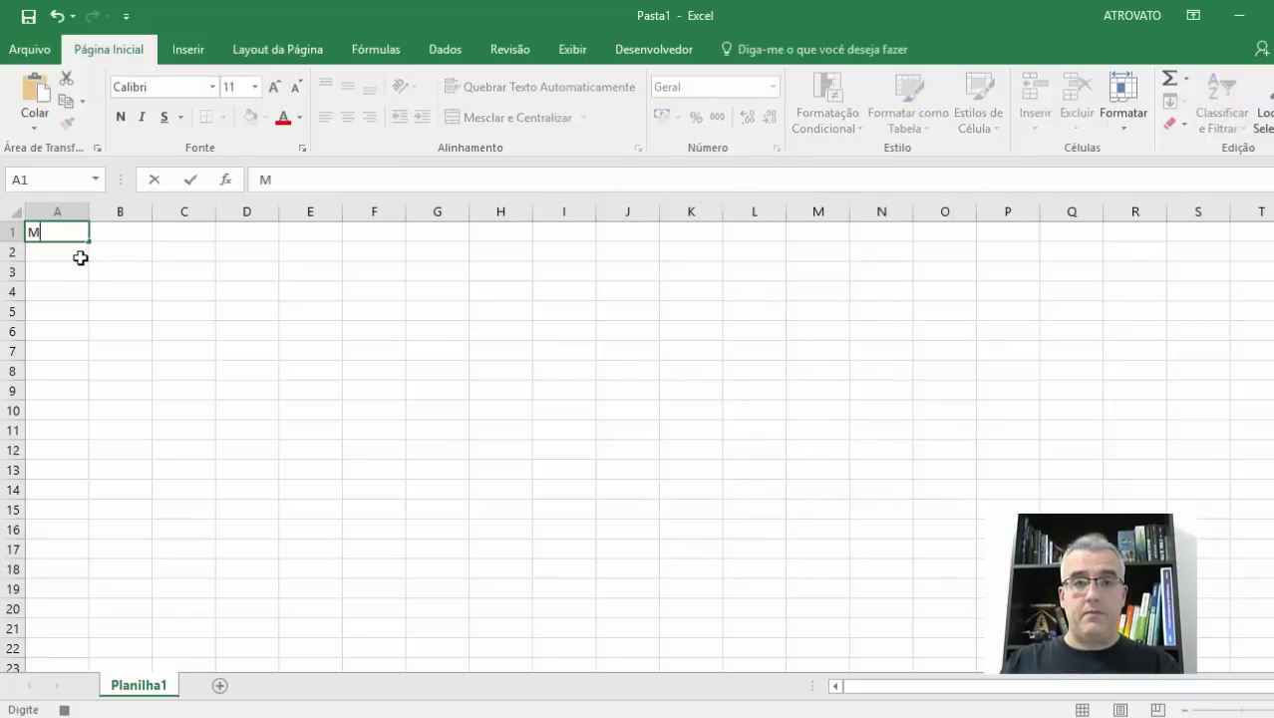
pyautogui.write('acro gfavo')
pyautogui.press('BackSpace')
pyautogui.press('BackSpace')
pyautogui.press('BackSpace')
pyautogui.write('avada na pasta p')
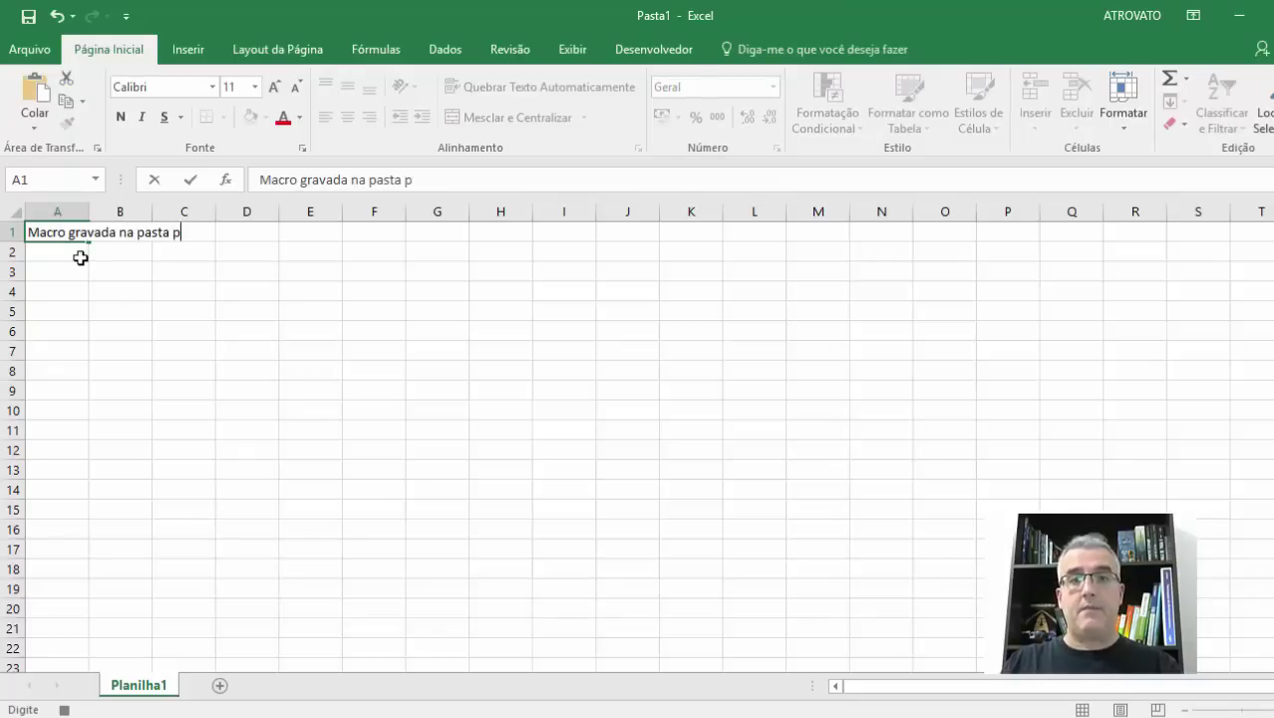
pyautogui.press('BackSpace')
pyautogui.write('PESSOAL')
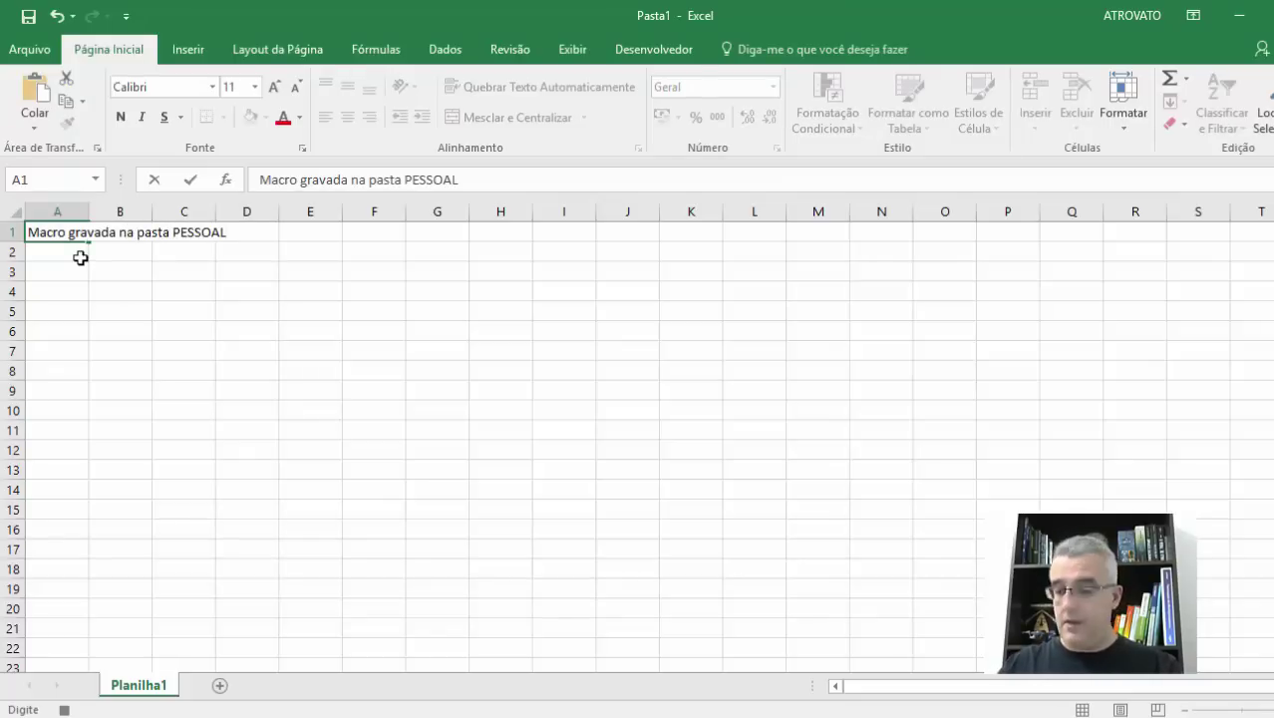
pyautogui.press('Return')
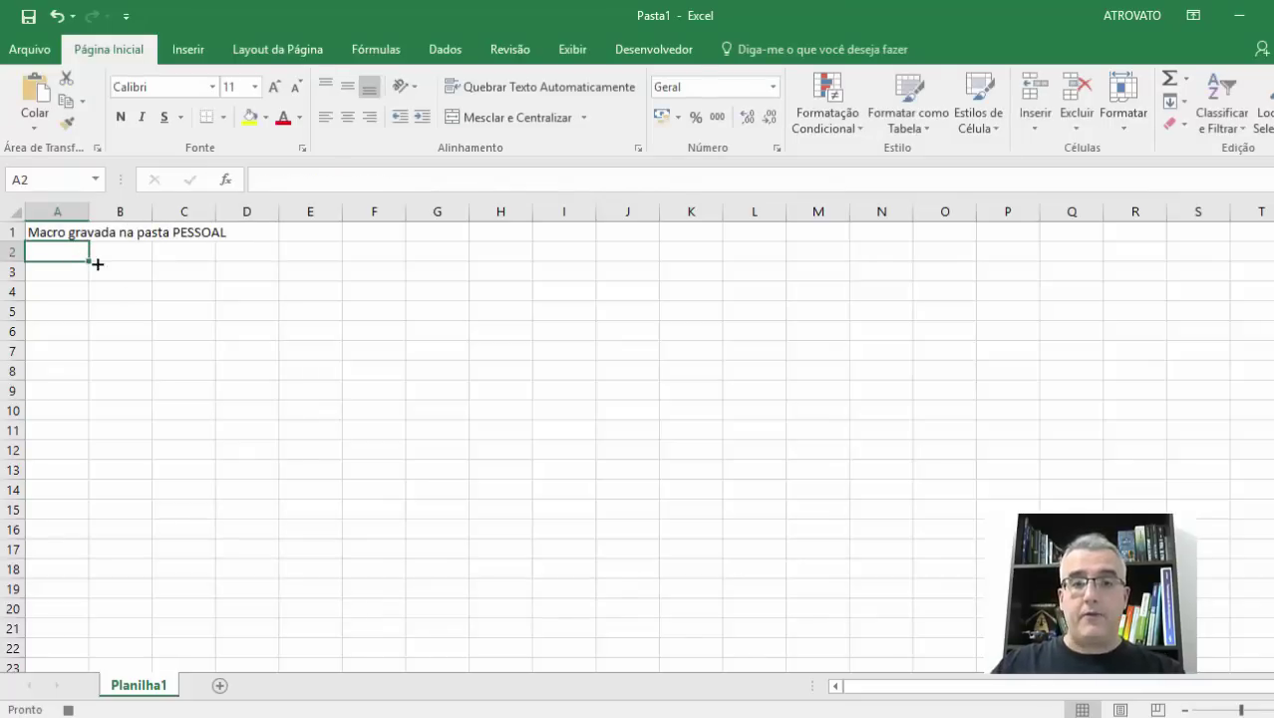
pyautogui.click(66, 710)
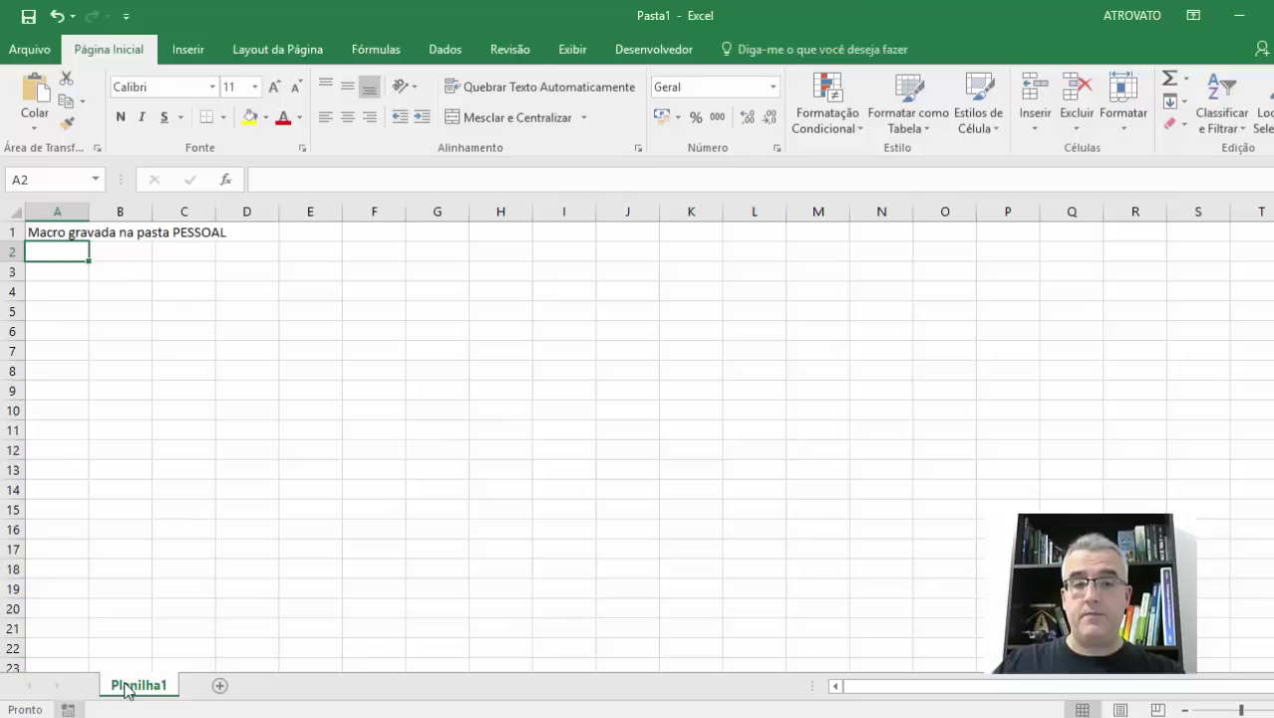
pyautogui.click(293, 504)
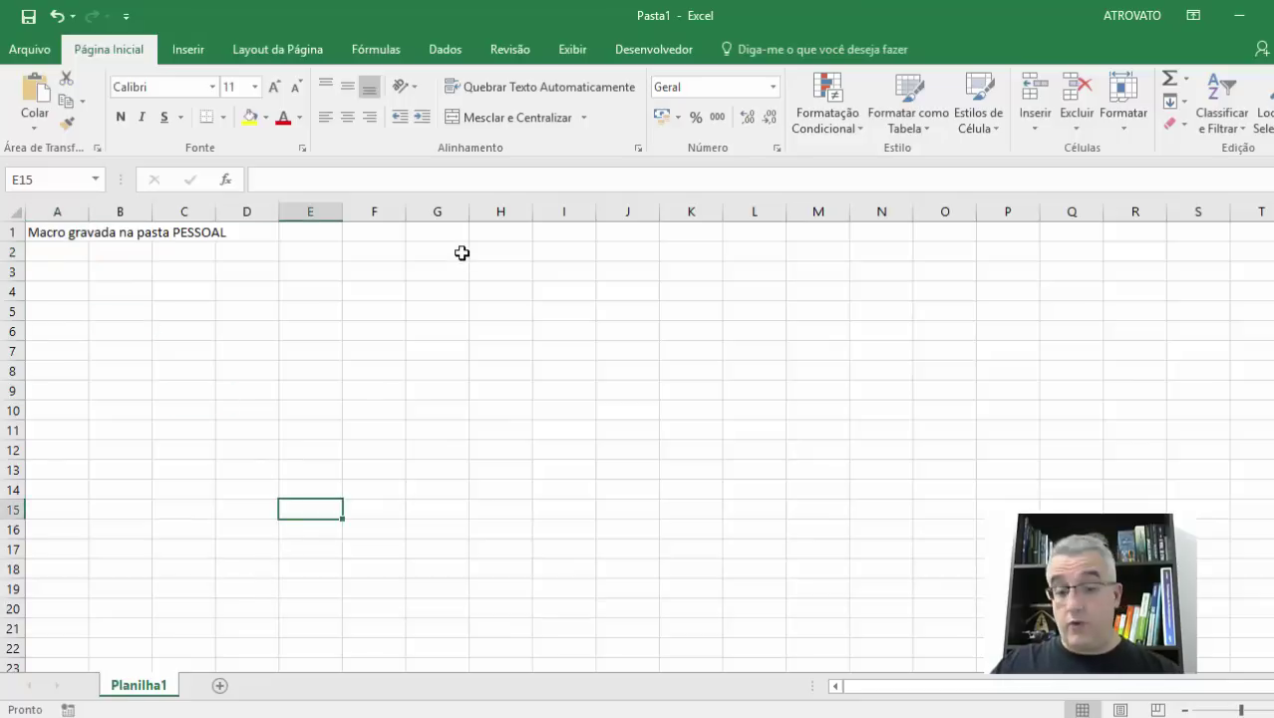
# Save the workbook in c:\temp as Teste de Macro2 in the standard .xlsx format.
pyautogui.press('F12')
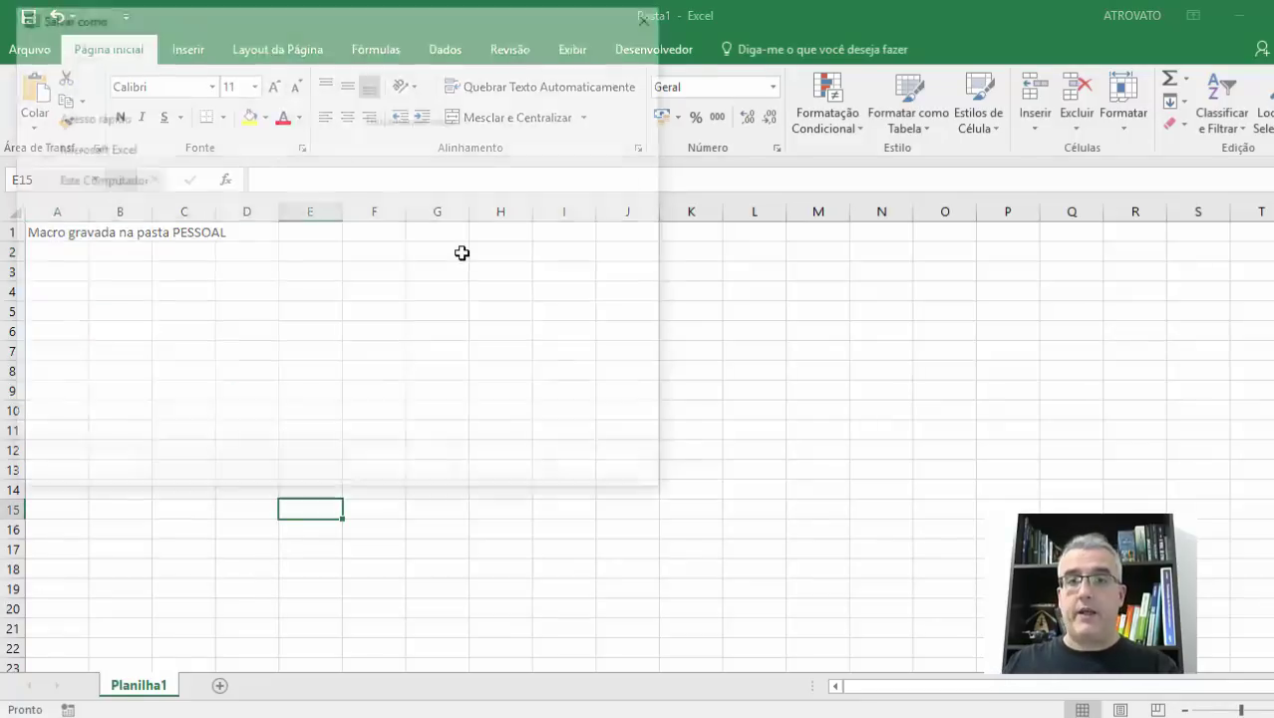
pyautogui.press('End')
pyautogui.hotkey('ctrl', 'a')
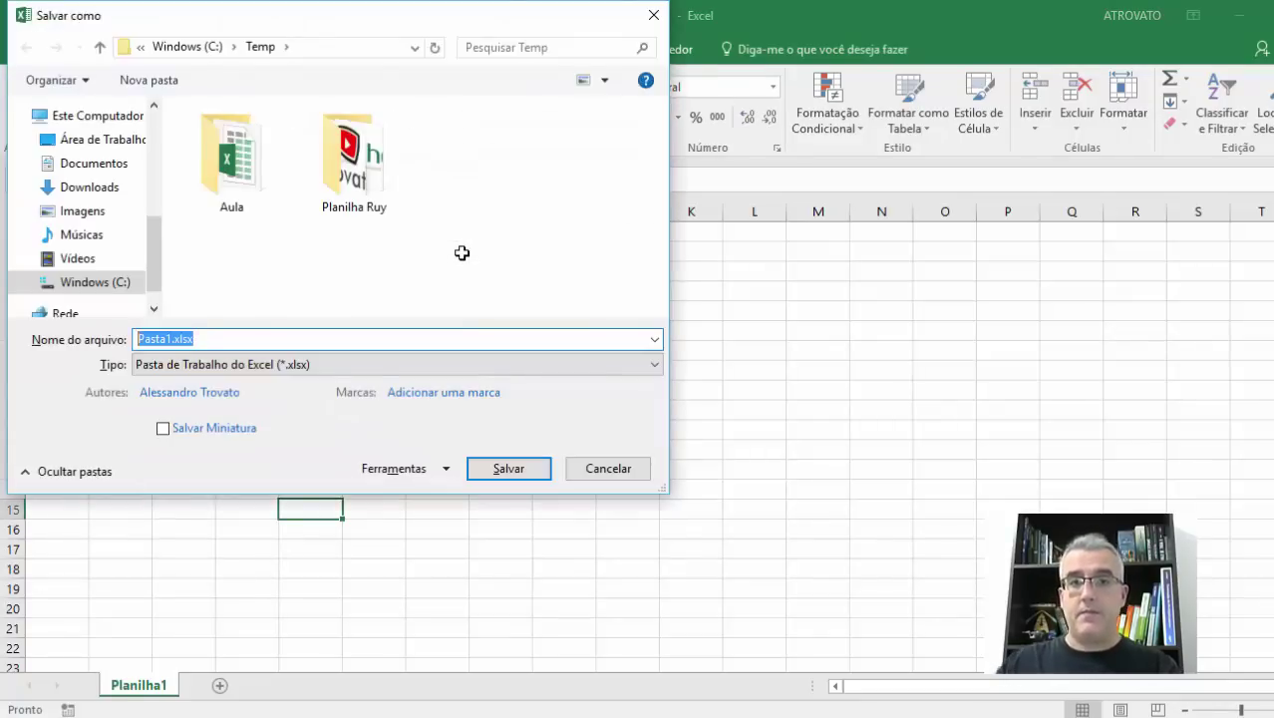
pyautogui.write('c:\\temp\\Te')
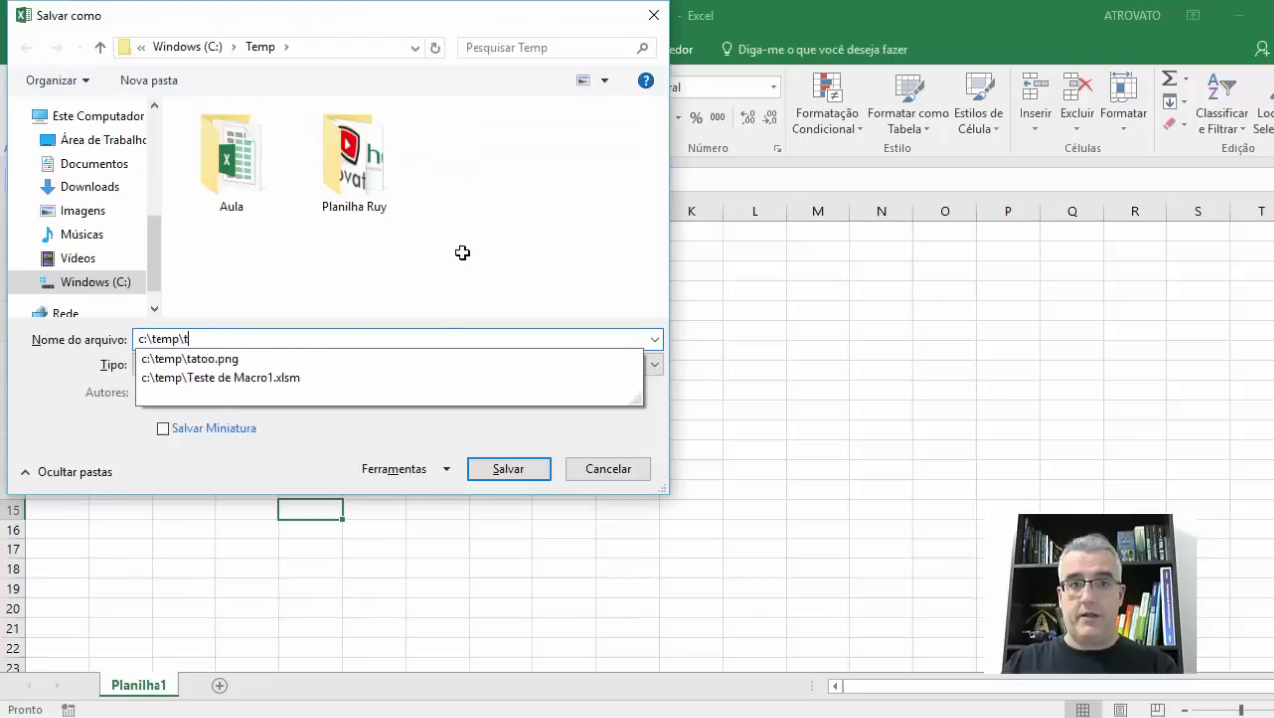
pyautogui.press('Down')
pyautogui.press('BackSpace')
pyautogui.press('BackSpace')
pyautogui.press('BackSpace')
pyautogui.write('2')
pyautogui.press('Return')
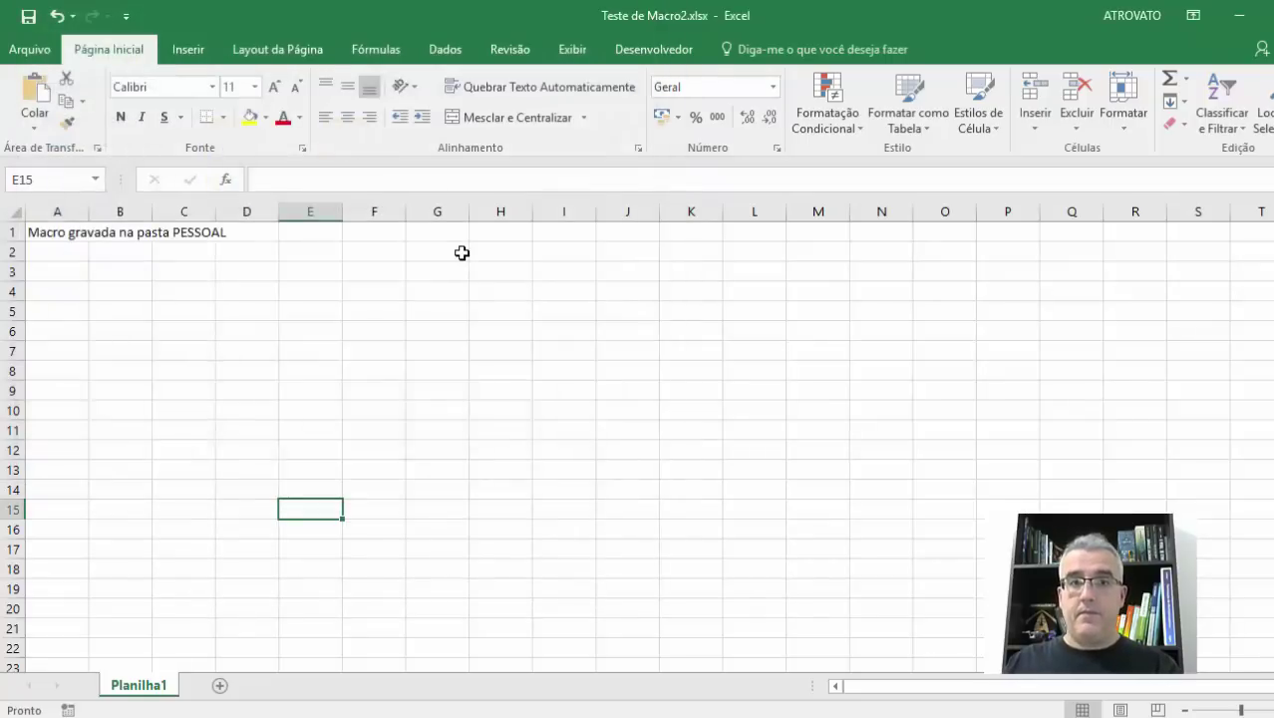
pyautogui.press('F12')
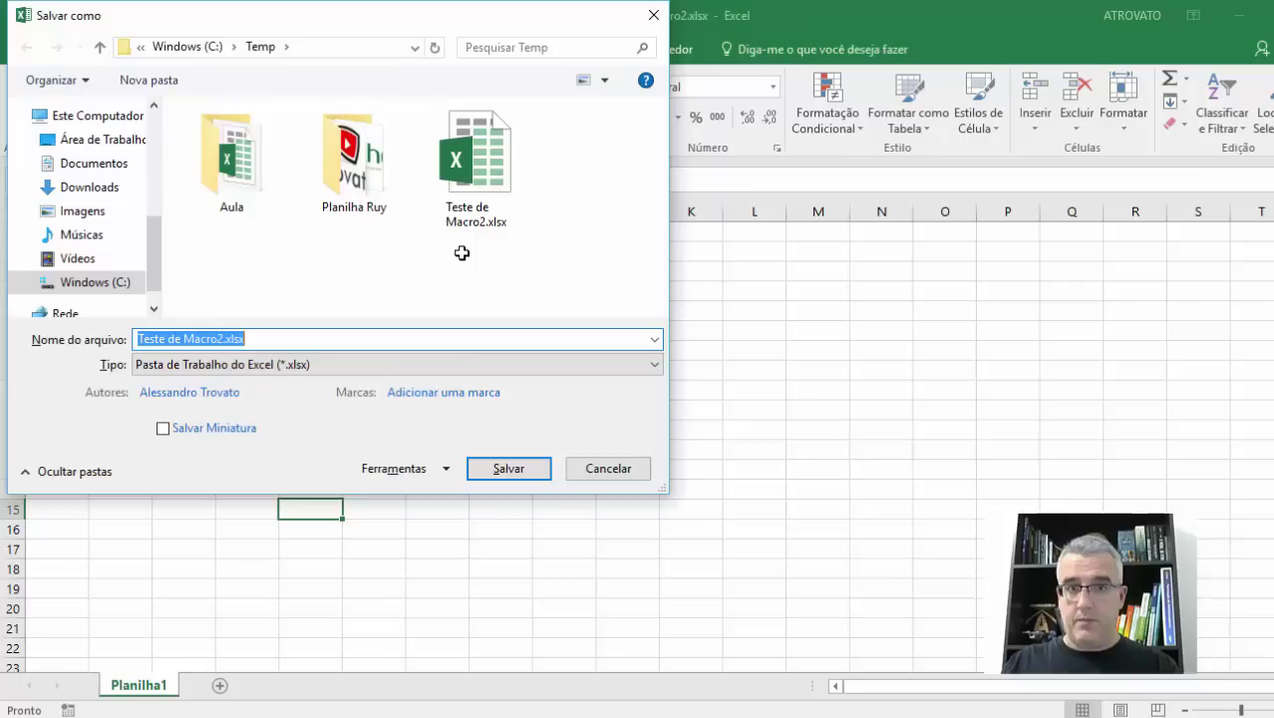
pyautogui.click(330, 364)
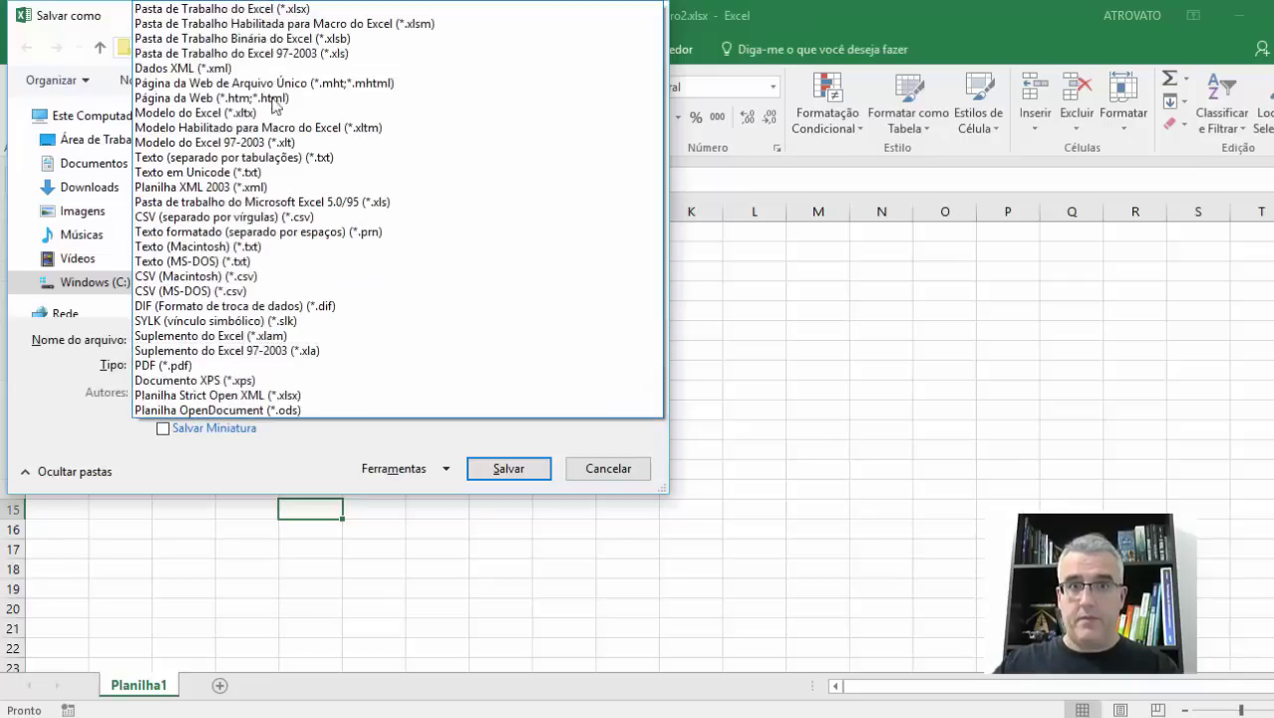
pyautogui.click(283, 22)
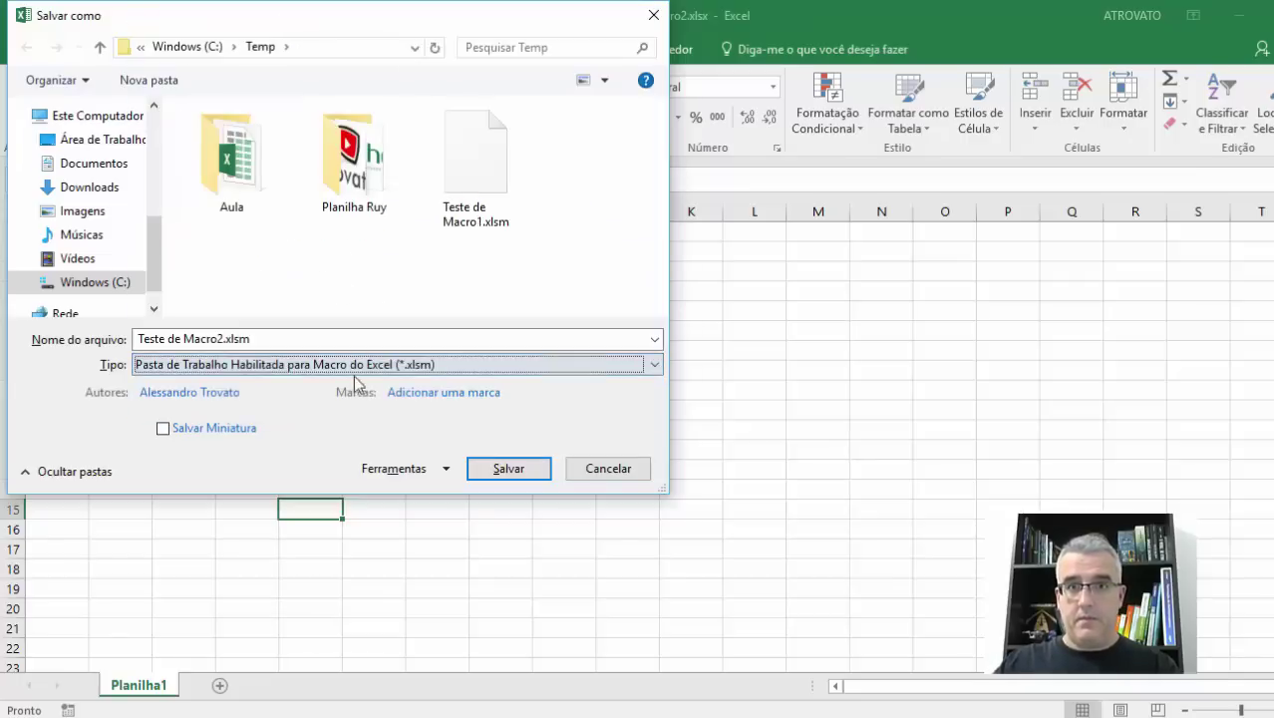
pyautogui.press('Escape')
pyautogui.click(346, 307)
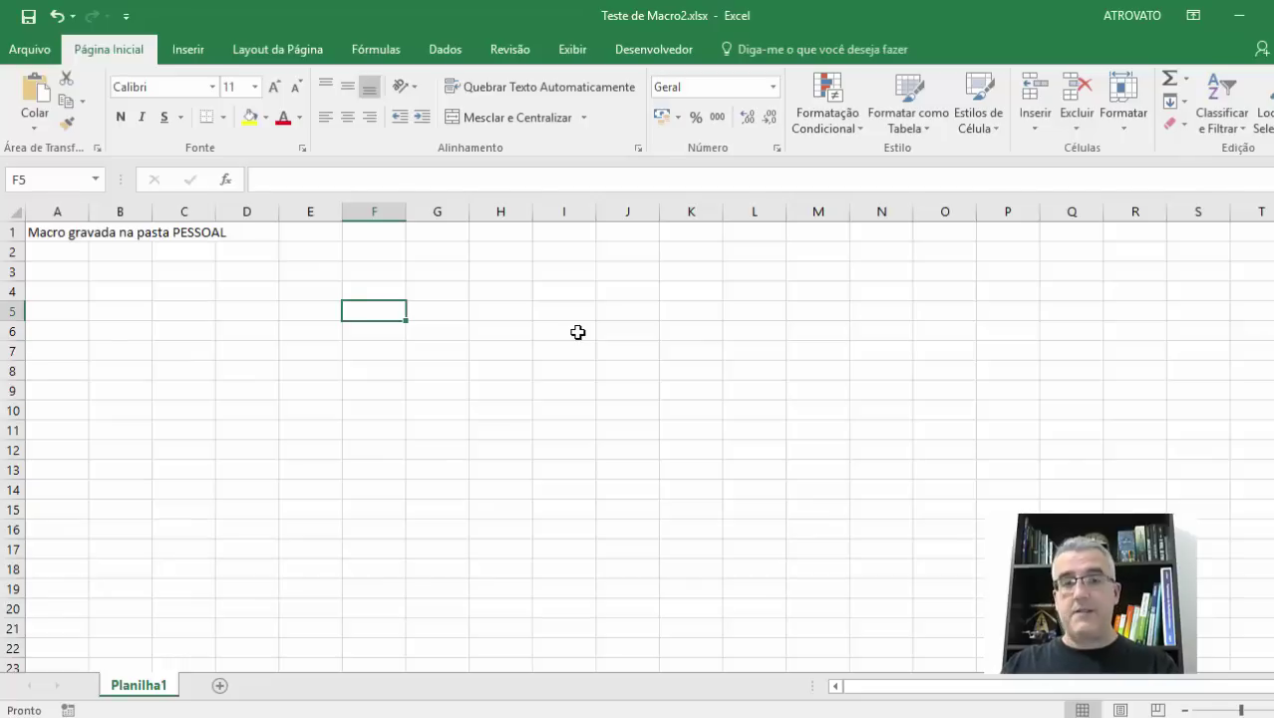
# Start a separate Excel instance with excel /x, open PERSONAL.XLSB read-only, and check the macros available in a blank workbook.
pyautogui.press('super+r')
pyautogui.write('e')
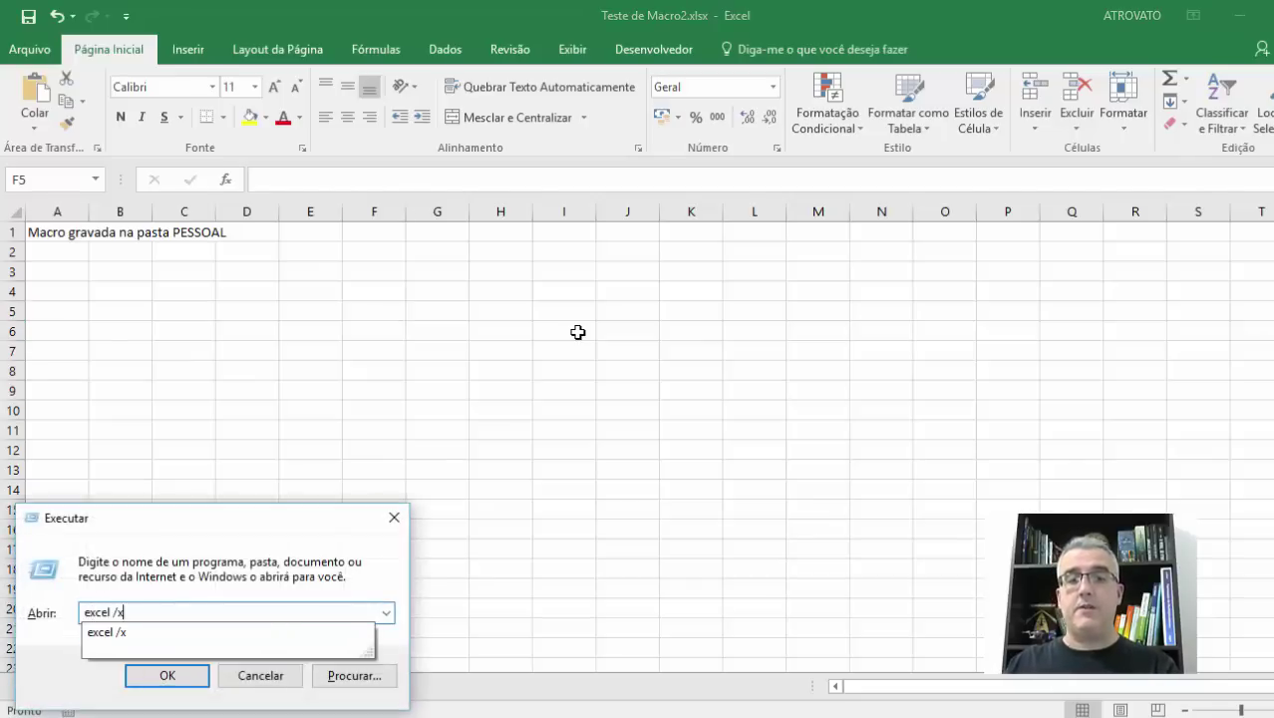
pyautogui.press('Return')
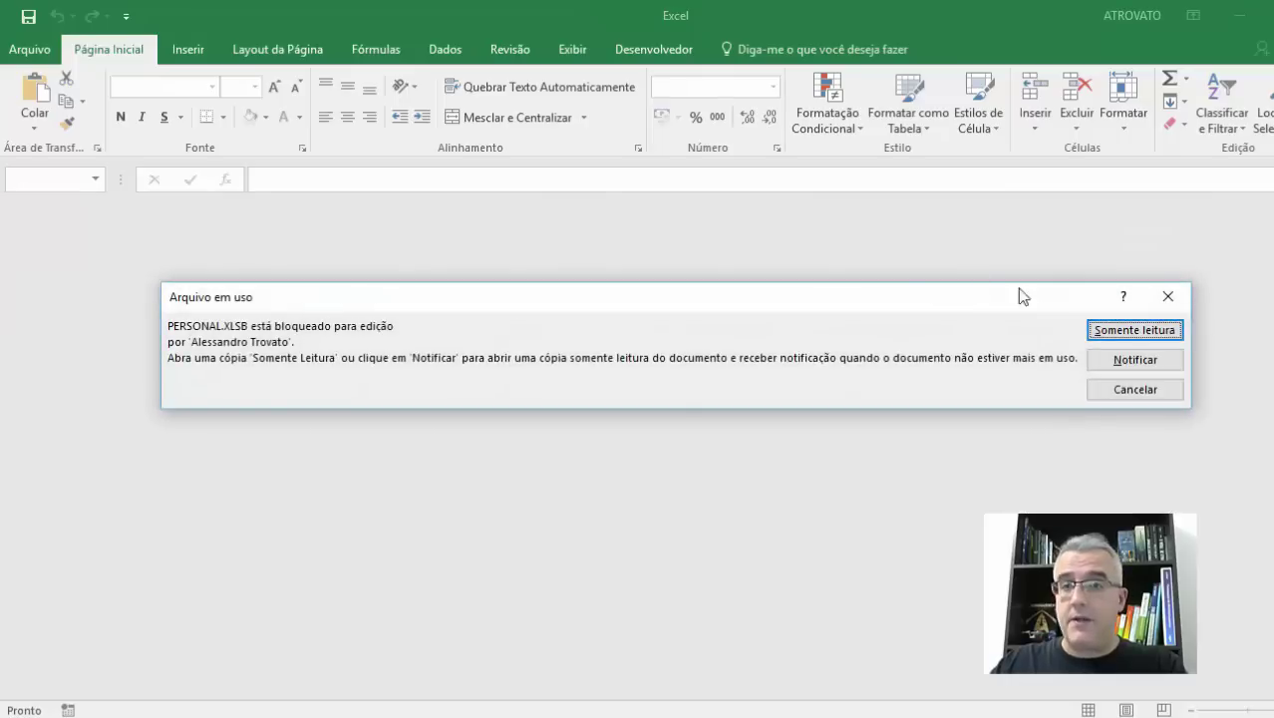
pyautogui.click(1112, 329)
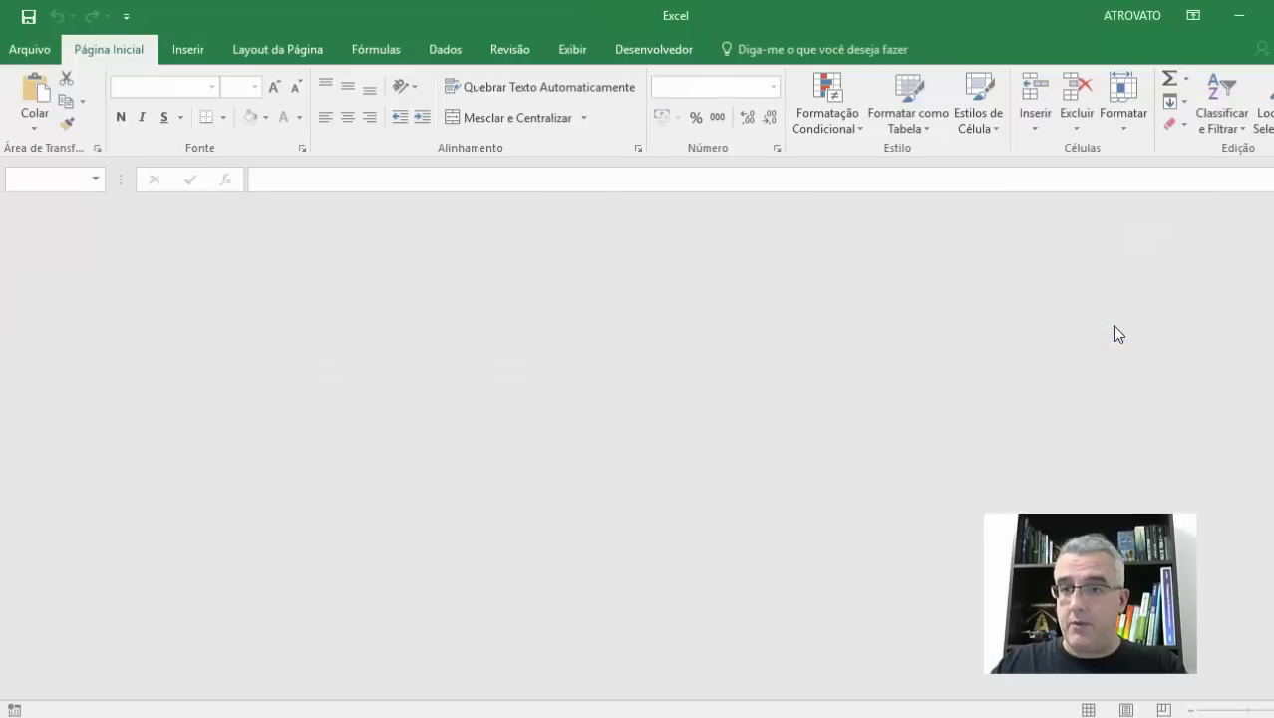
pyautogui.click(504, 229)
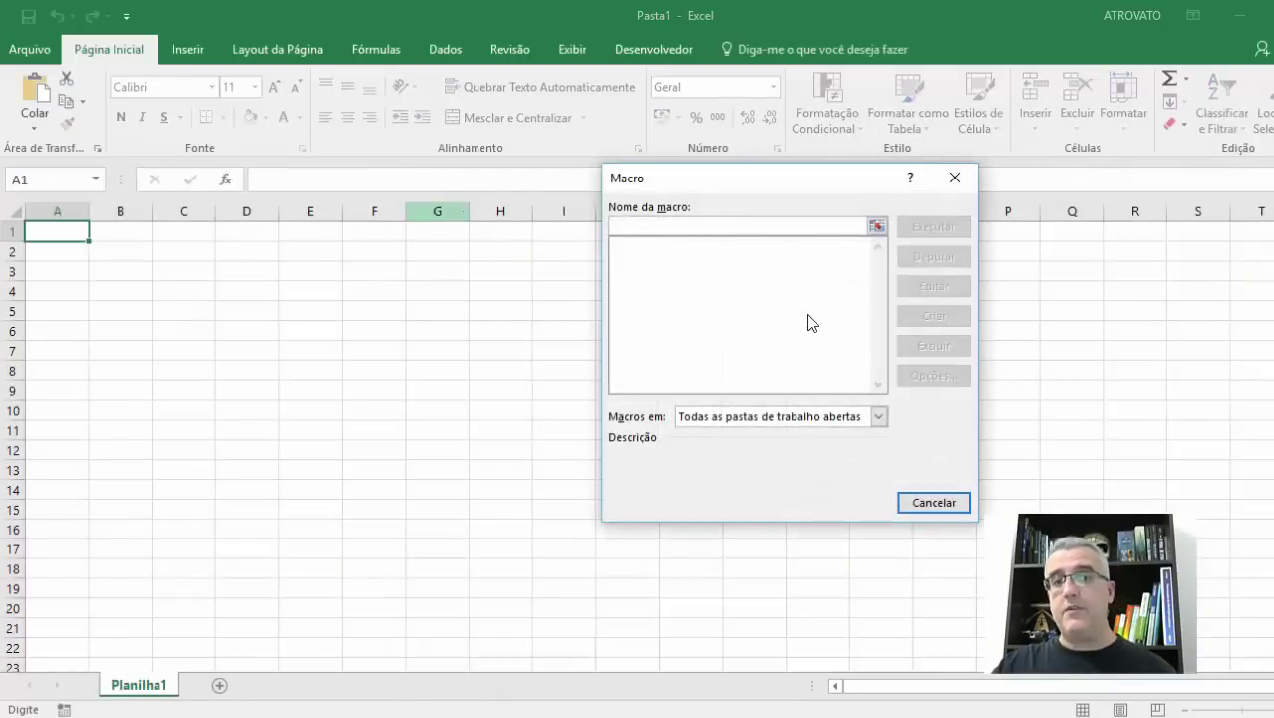
pyautogui.click(906, 502)
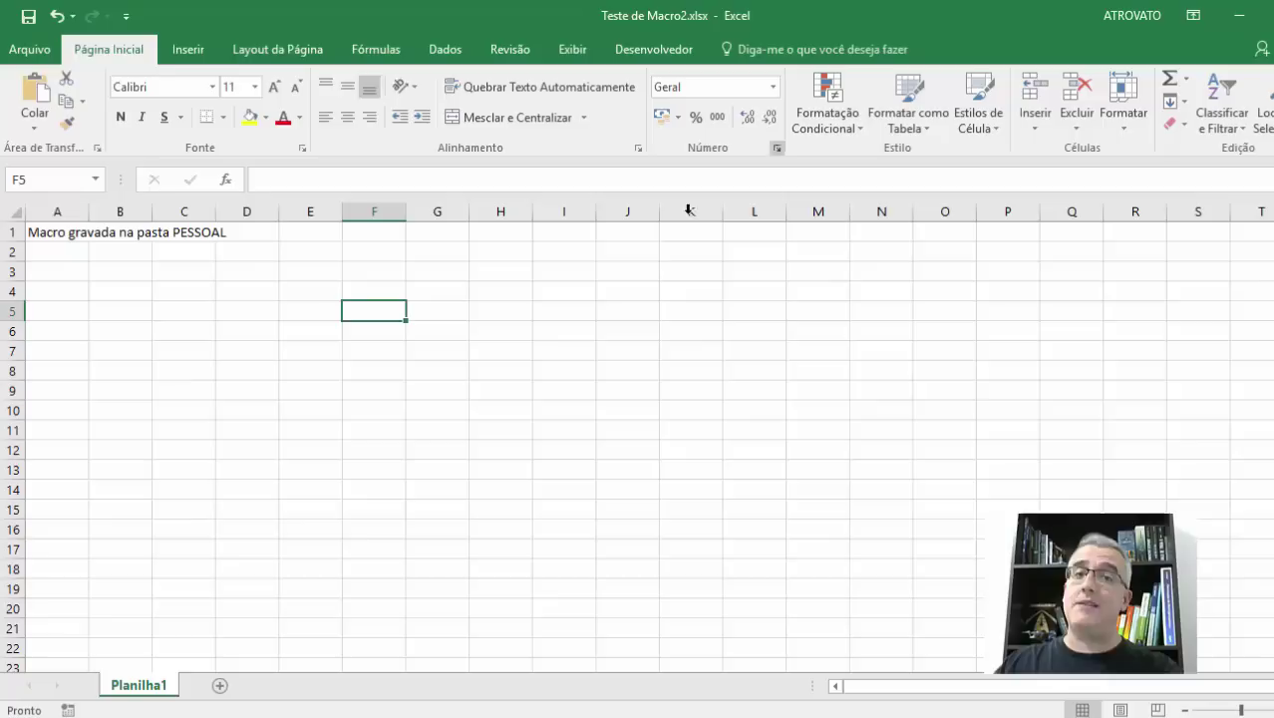
# Close Teste de Macro2.xlsx and check which macros are available with no workbook open.
pyautogui.click(267, 339)
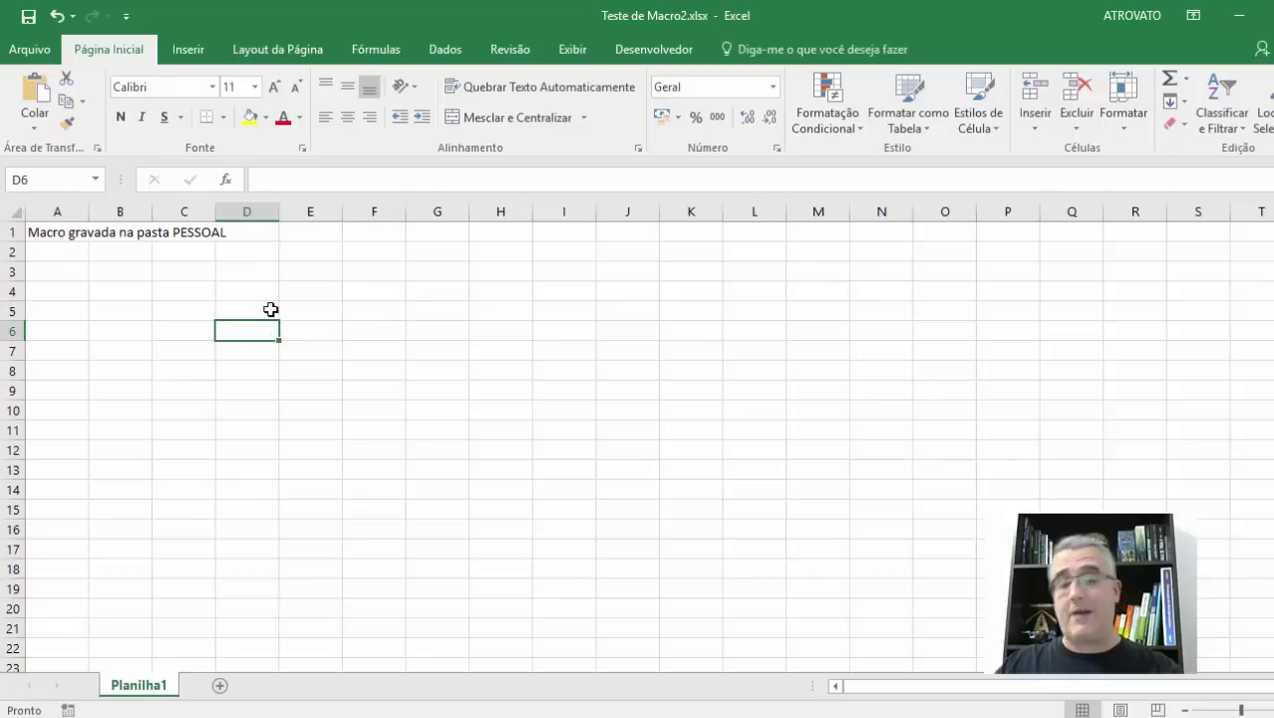
pyautogui.hotkey('ctrl', 'w')
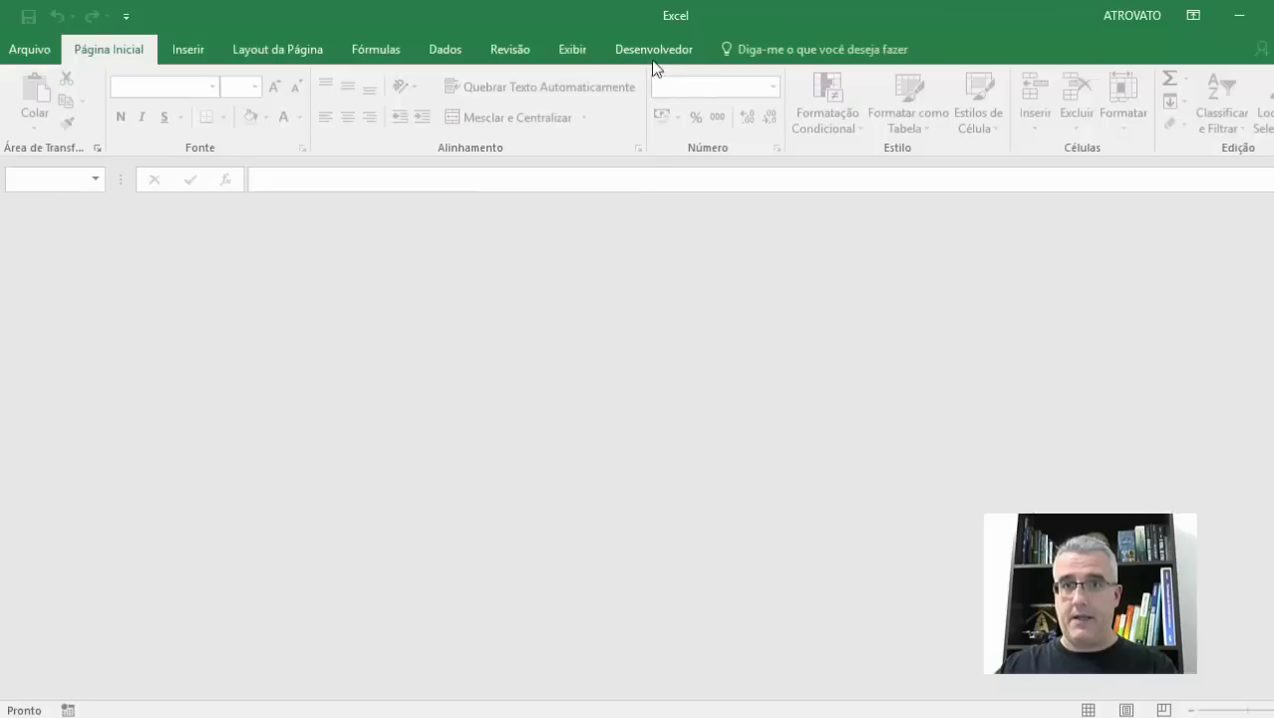
pyautogui.hotkey('alt', 'F8')
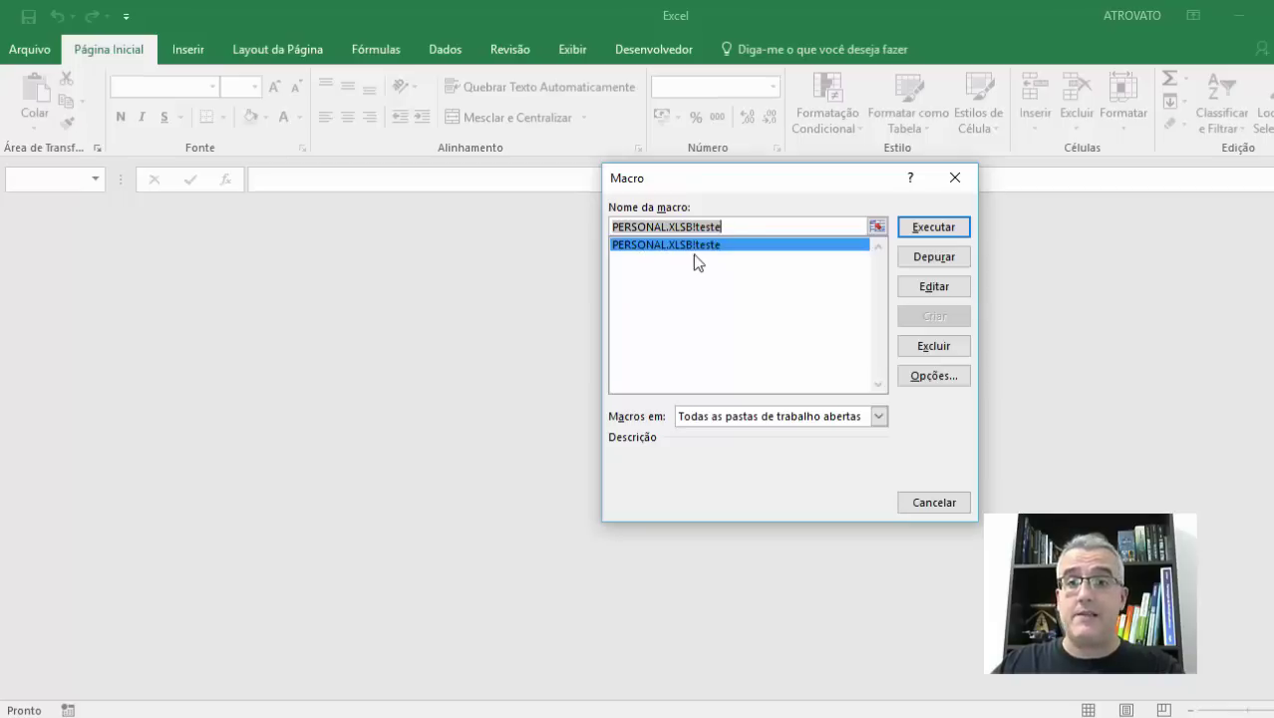
pyautogui.click(952, 503)
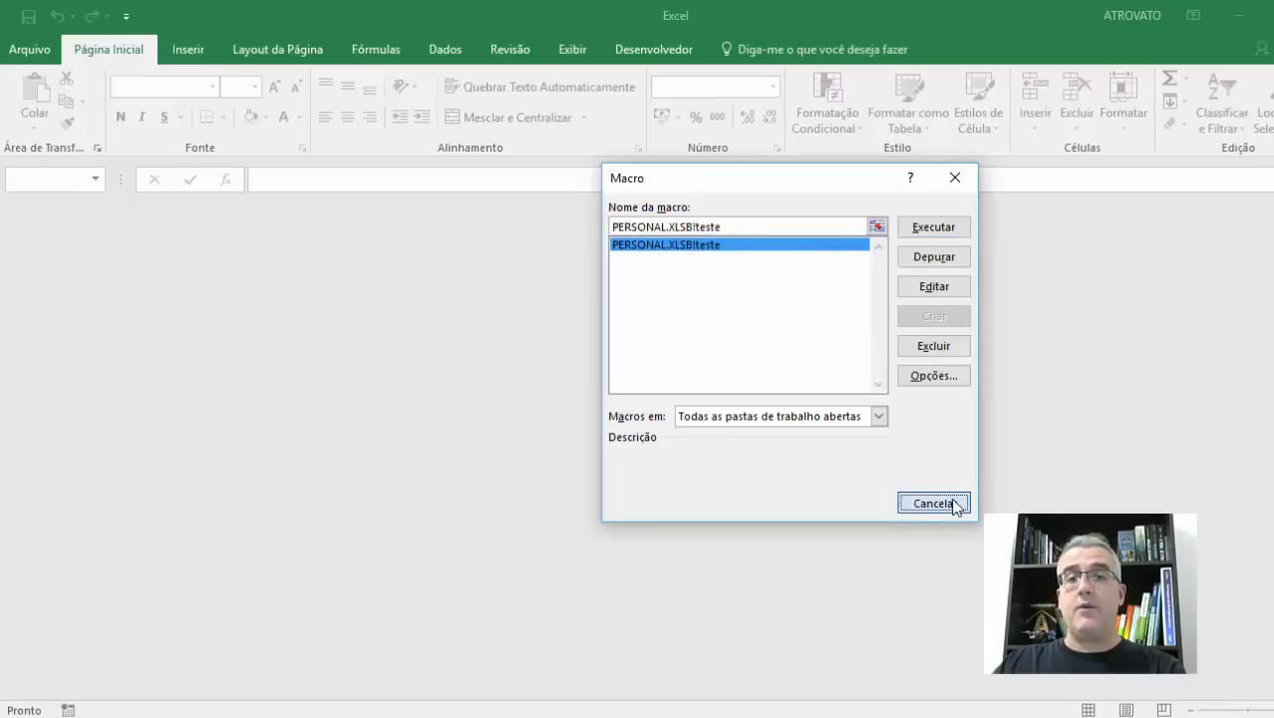
# Exit Excel, saving the changes to the Personal Macro Workbook, and minimize the Camtasia Studio window.
pyautogui.click(1273, 15)
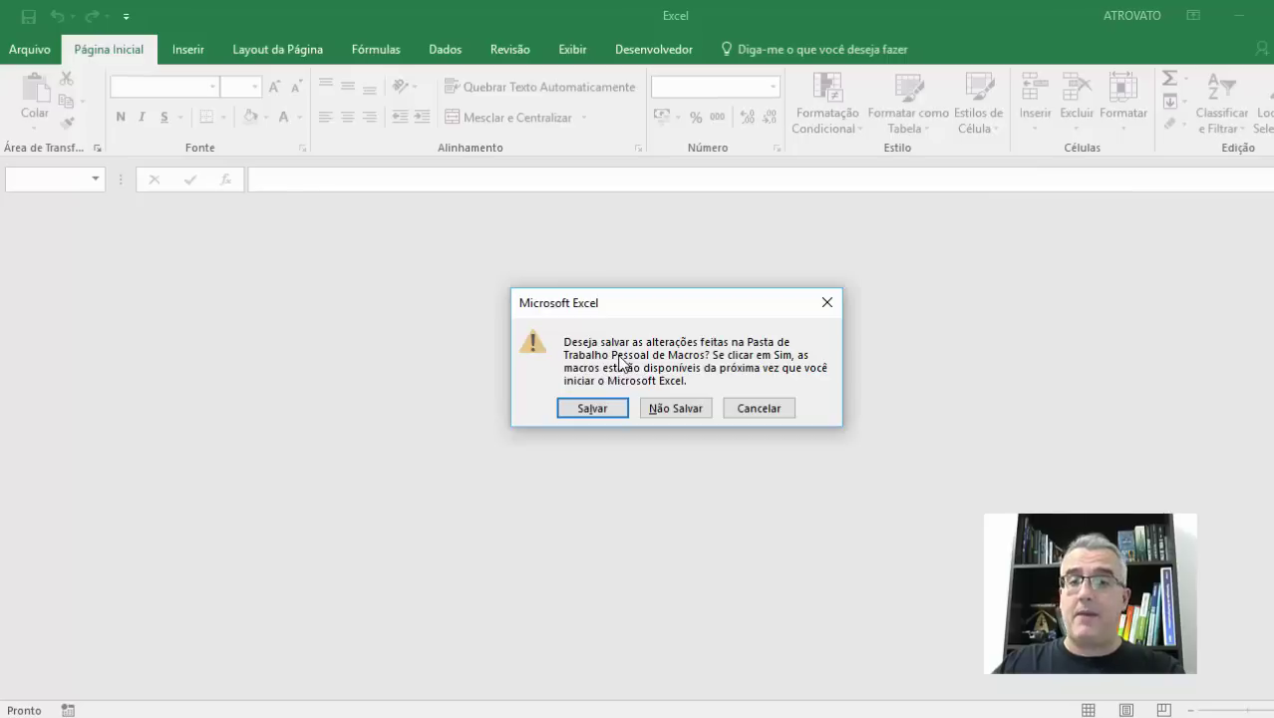
pyautogui.click(605, 410)
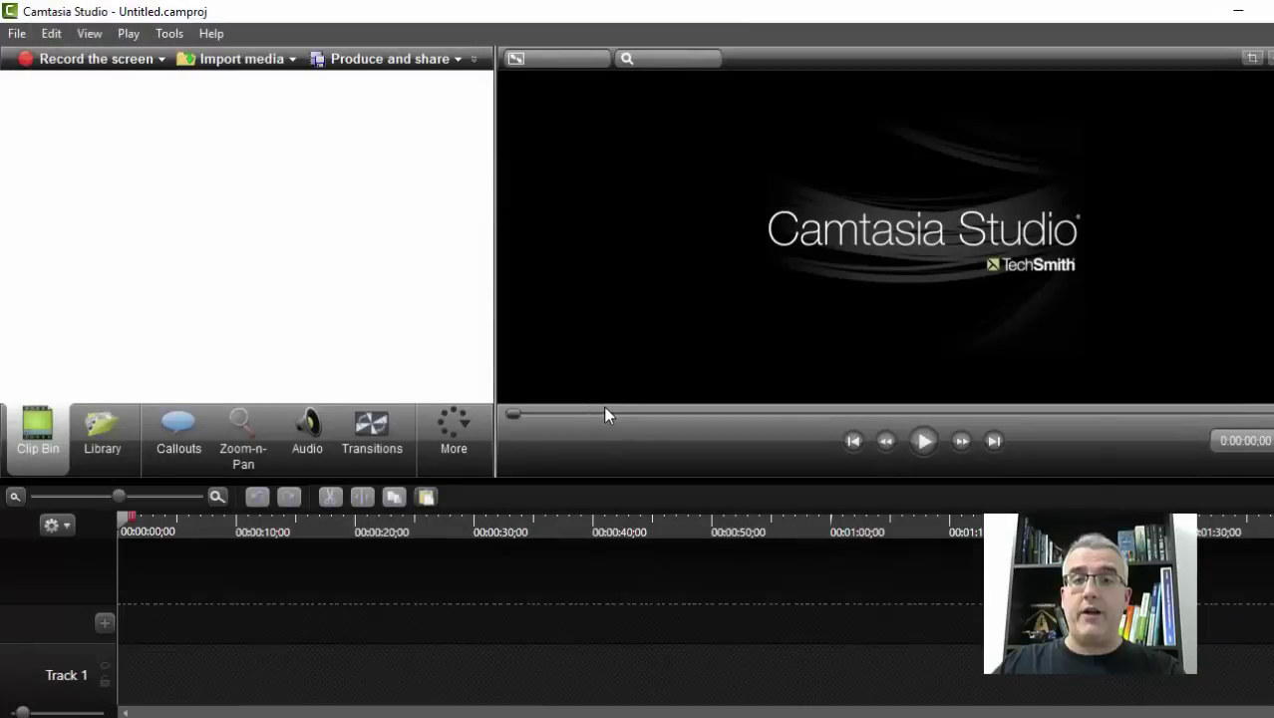
pyautogui.click(1238, 11)
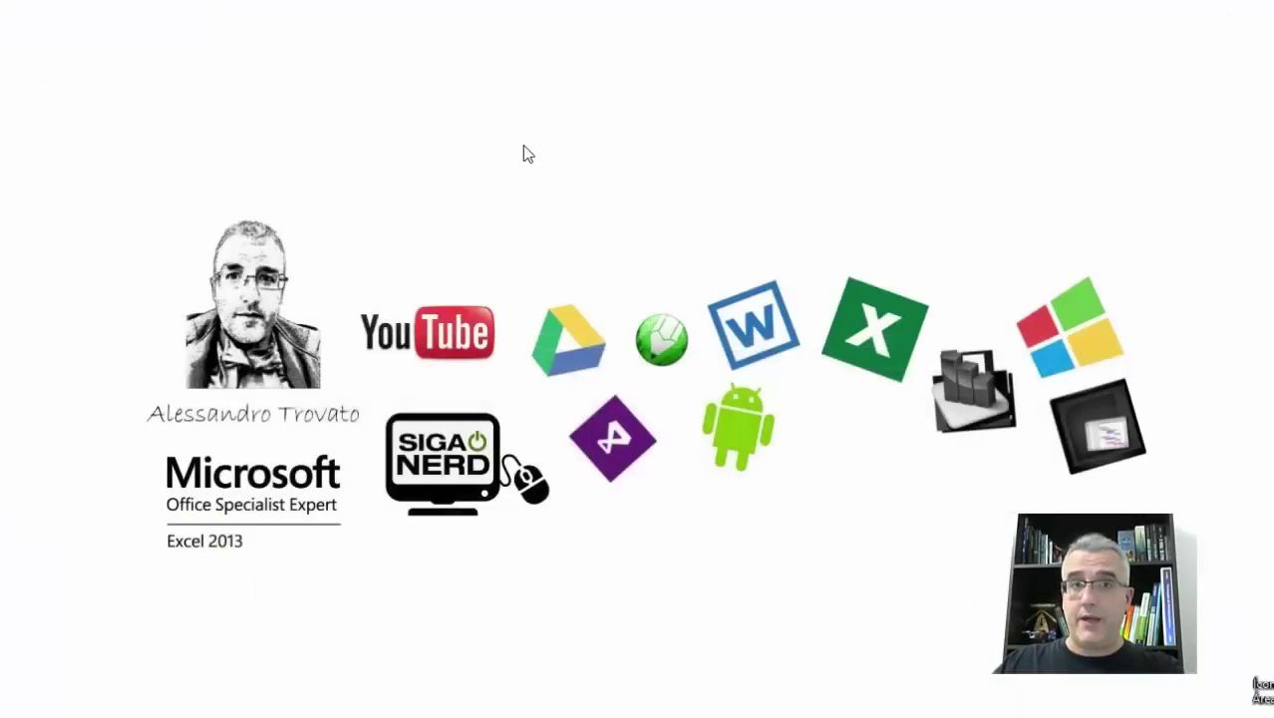
# Launch Excel again with excel /x, create a blank workbook, and open its list of available macros.
pyautogui.press('super+r')
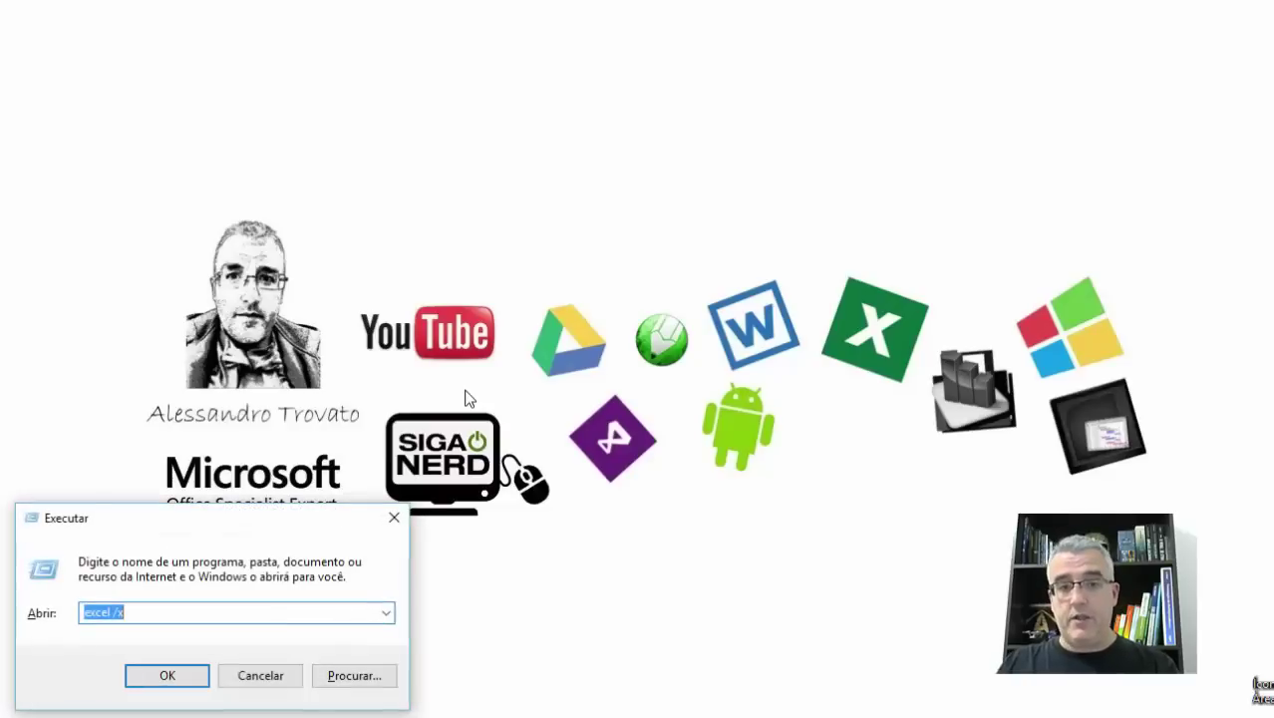
pyautogui.press('Return')
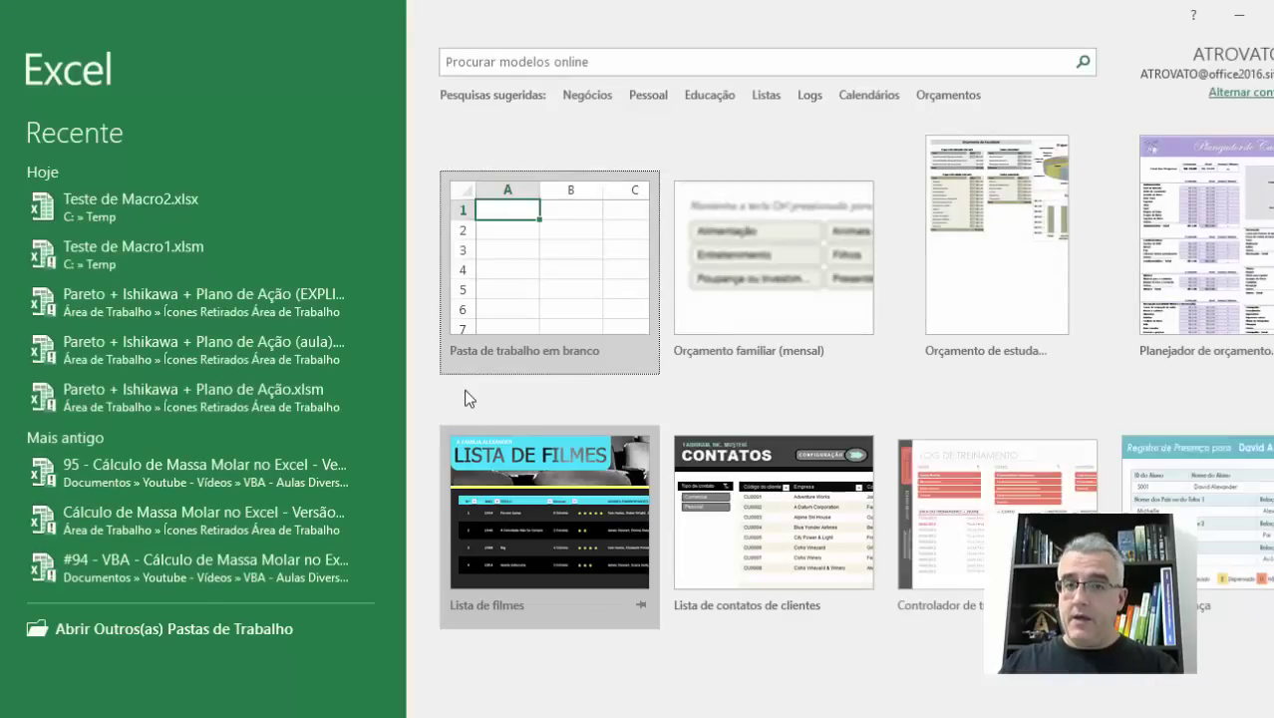
pyautogui.click(598, 276)
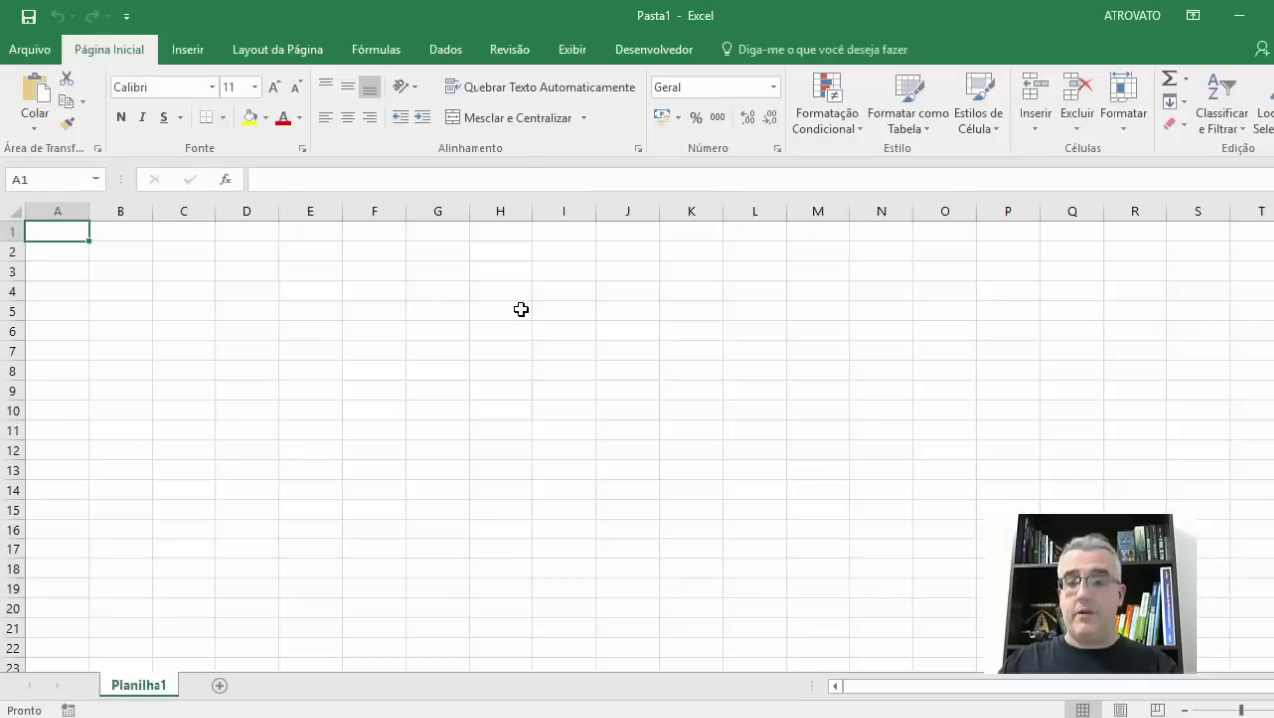
pyautogui.hotkey('alt', 'F8')
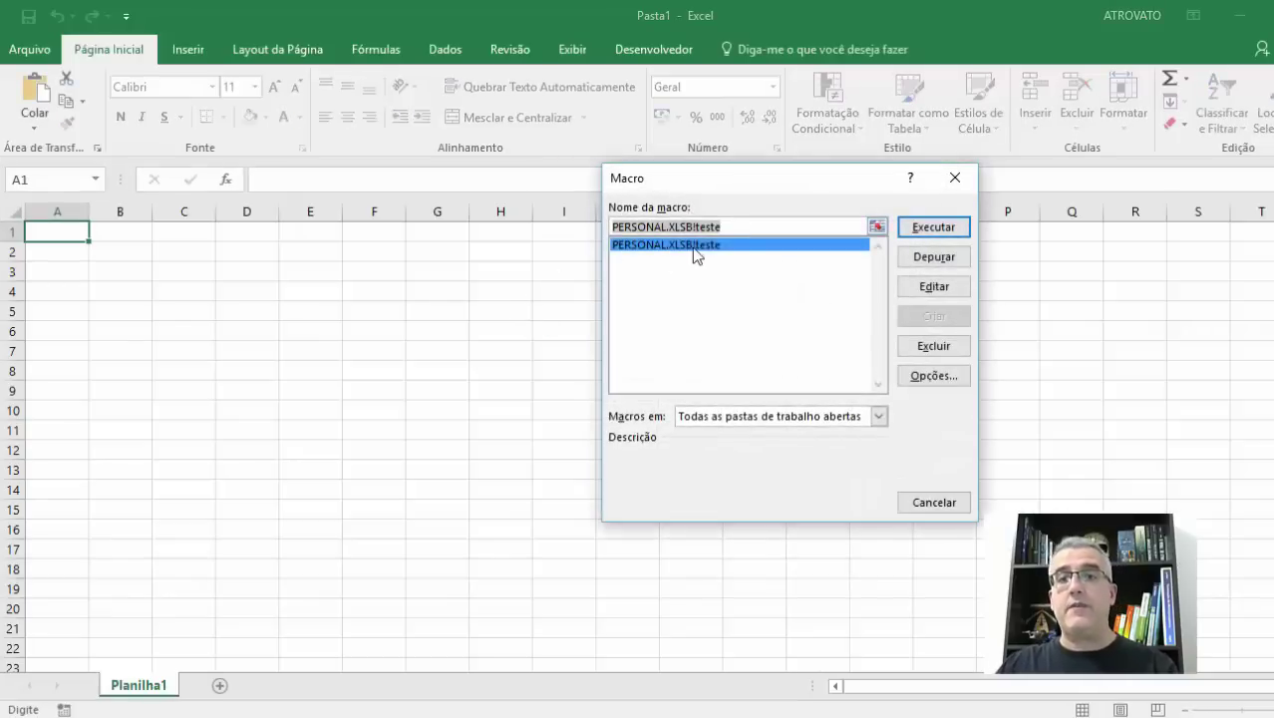
# Start another Excel instance with excel /x, open PERSONAL.XLSB as read-only, and create a blank workbook.
pyautogui.doubleClick(696, 249)
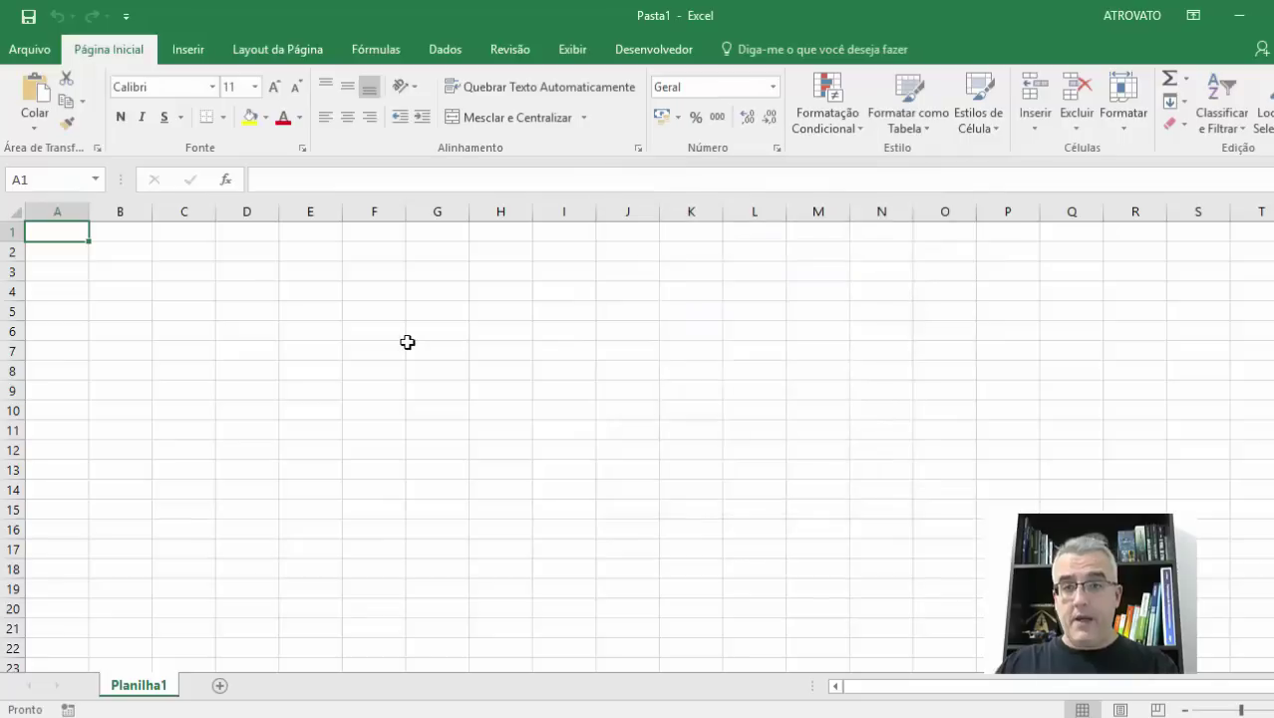
pyautogui.press('super+r')
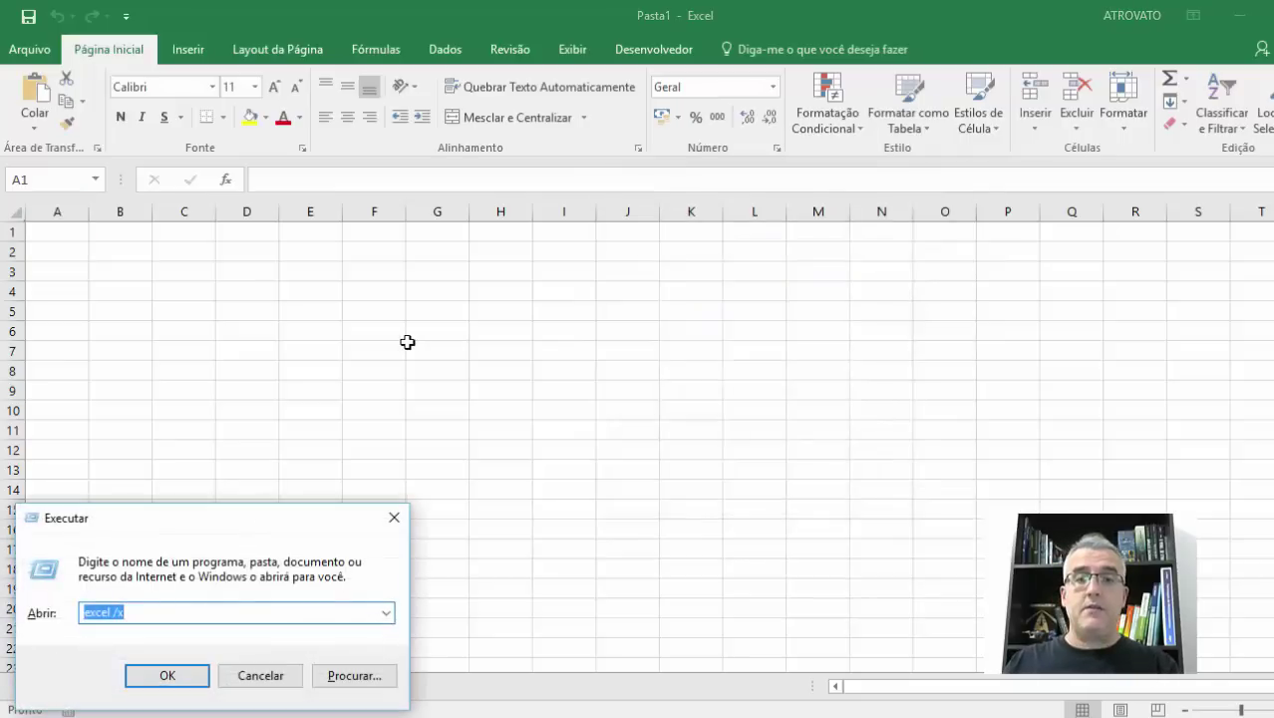
pyautogui.press('Return')
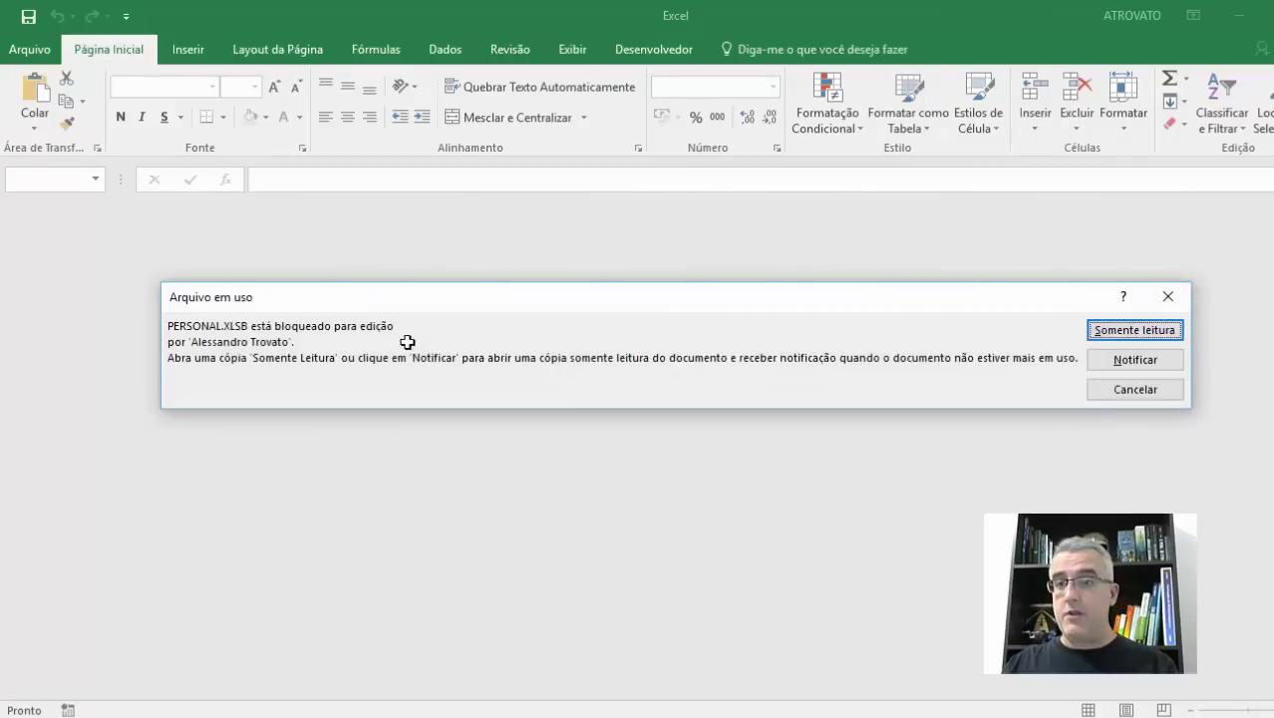
pyautogui.press('Return')
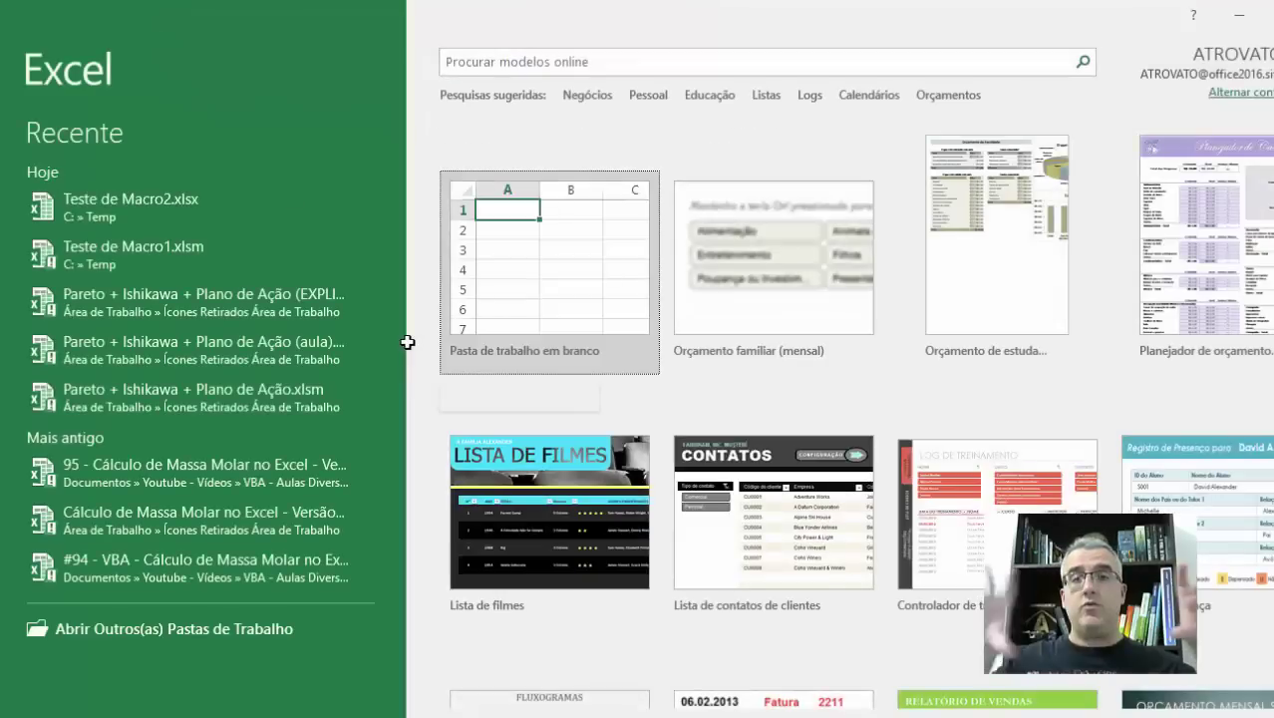
pyautogui.click(496, 223)
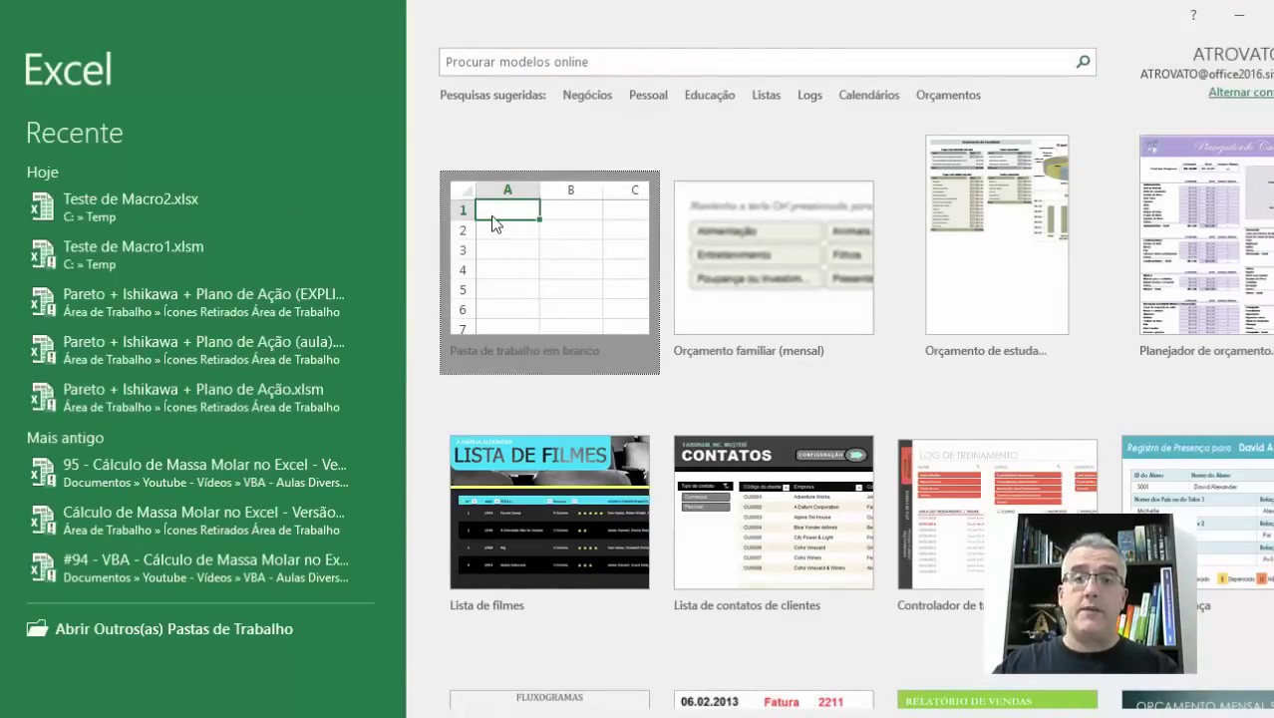
# Run the PERSONAL.XLSB!teste macro in the new blank workbook.
pyautogui.hotkey('alt', 'F8')
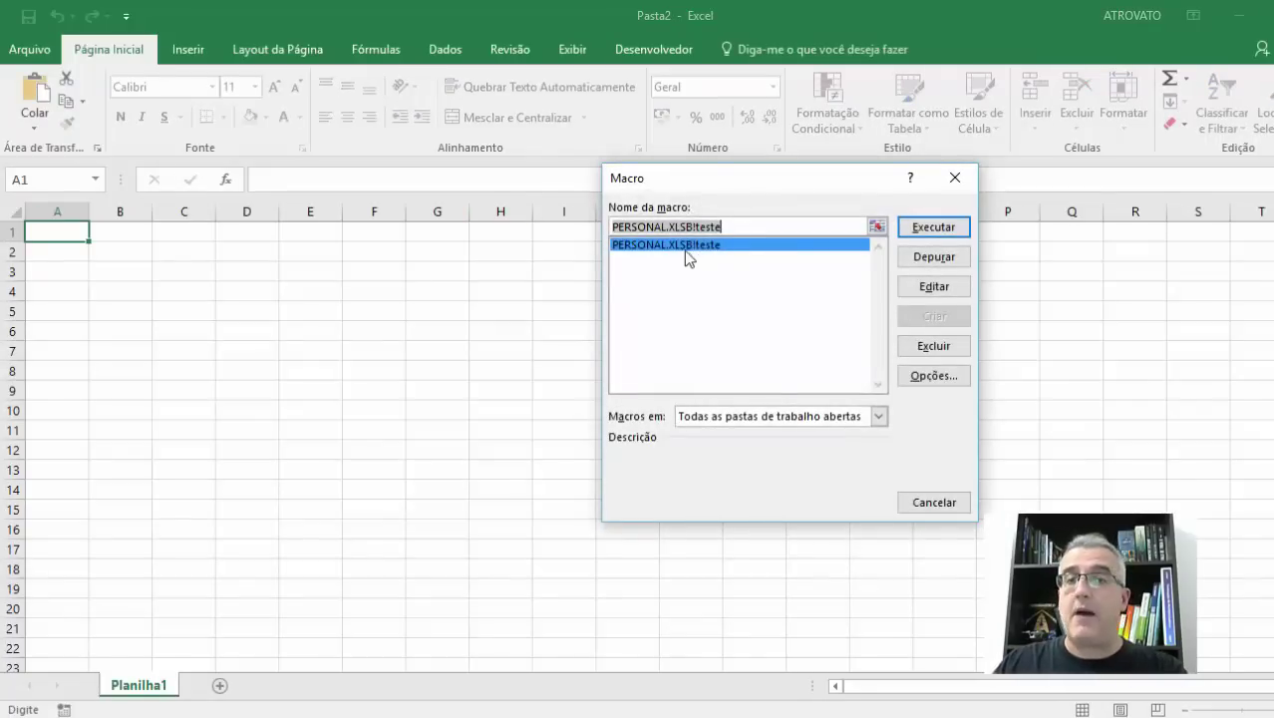
pyautogui.click(910, 227)
pyautogui.click(200, 266)
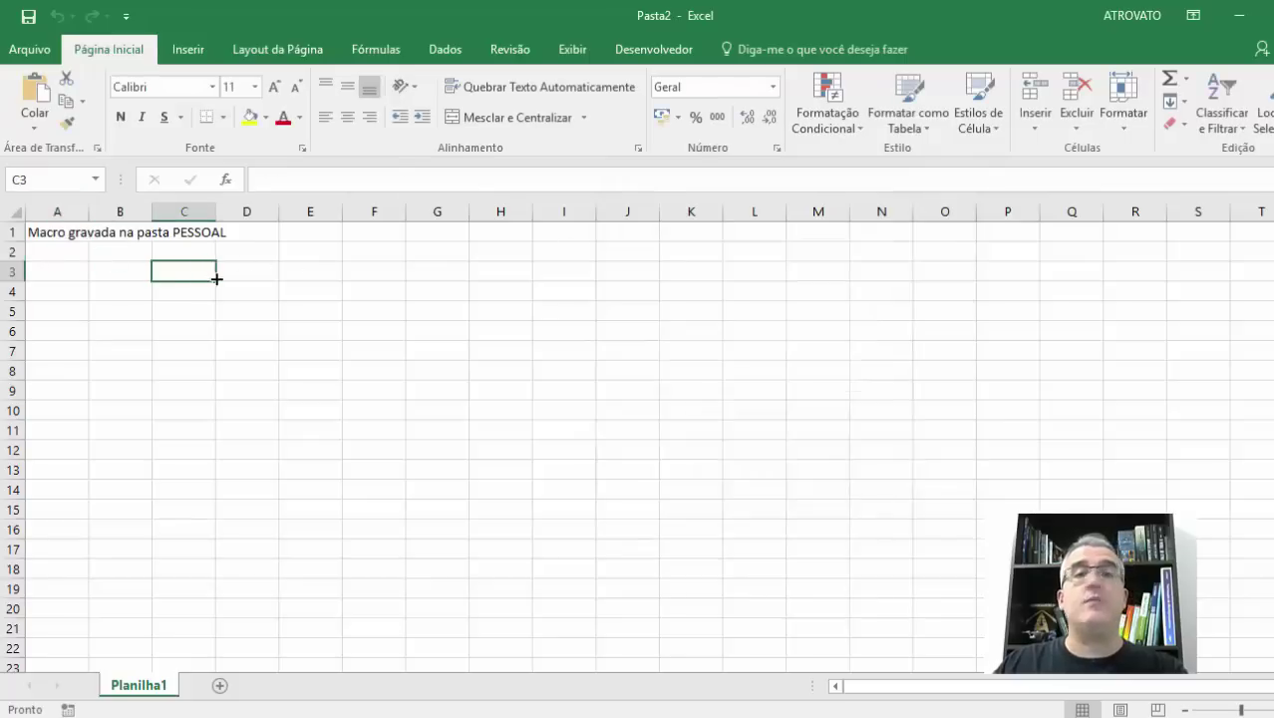
pyautogui.click(291, 365)
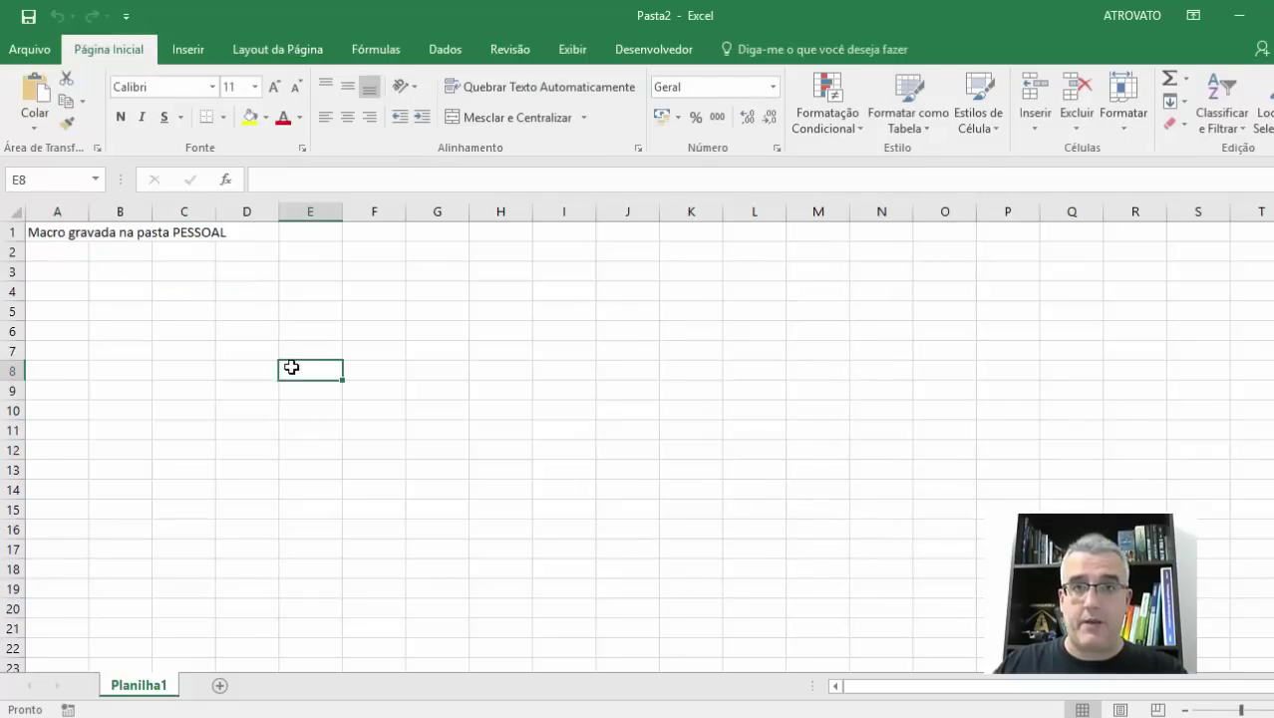
# Close the Pasta2 workbook without saving and return to the empty Pasta1 workbook.
pyautogui.click(1266, 14)
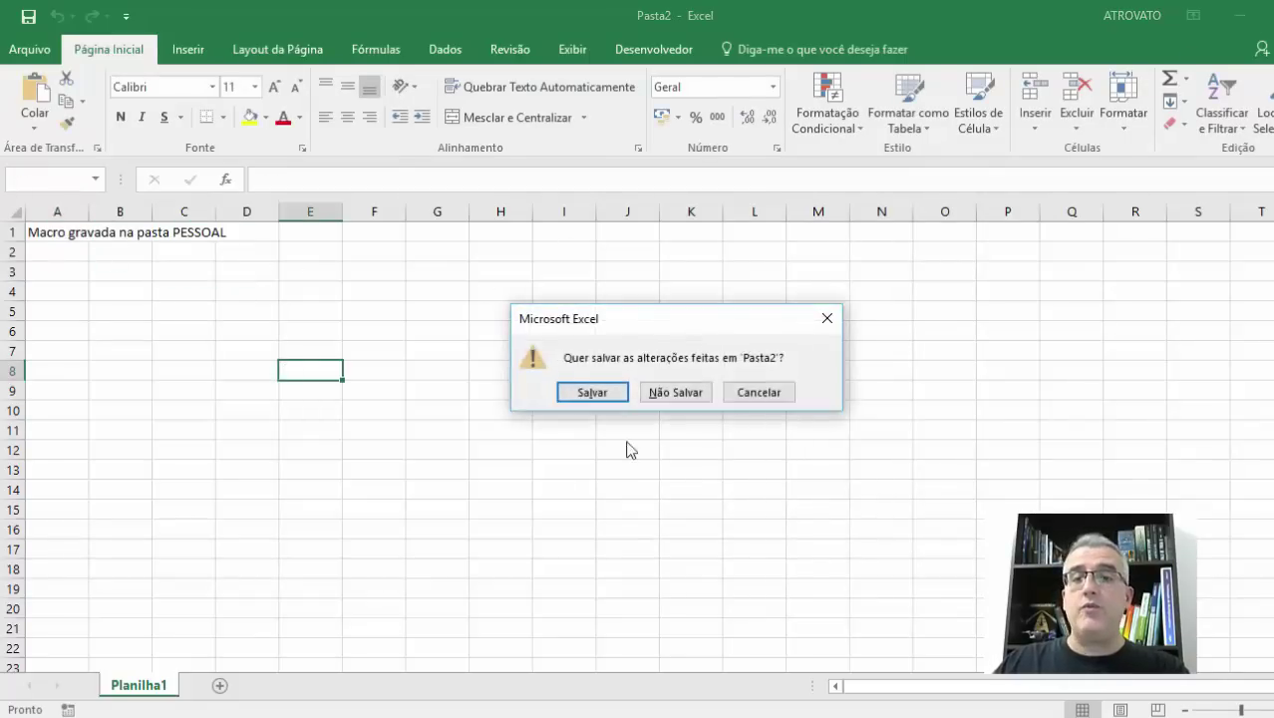
pyautogui.click(691, 396)
pyautogui.click(484, 392)
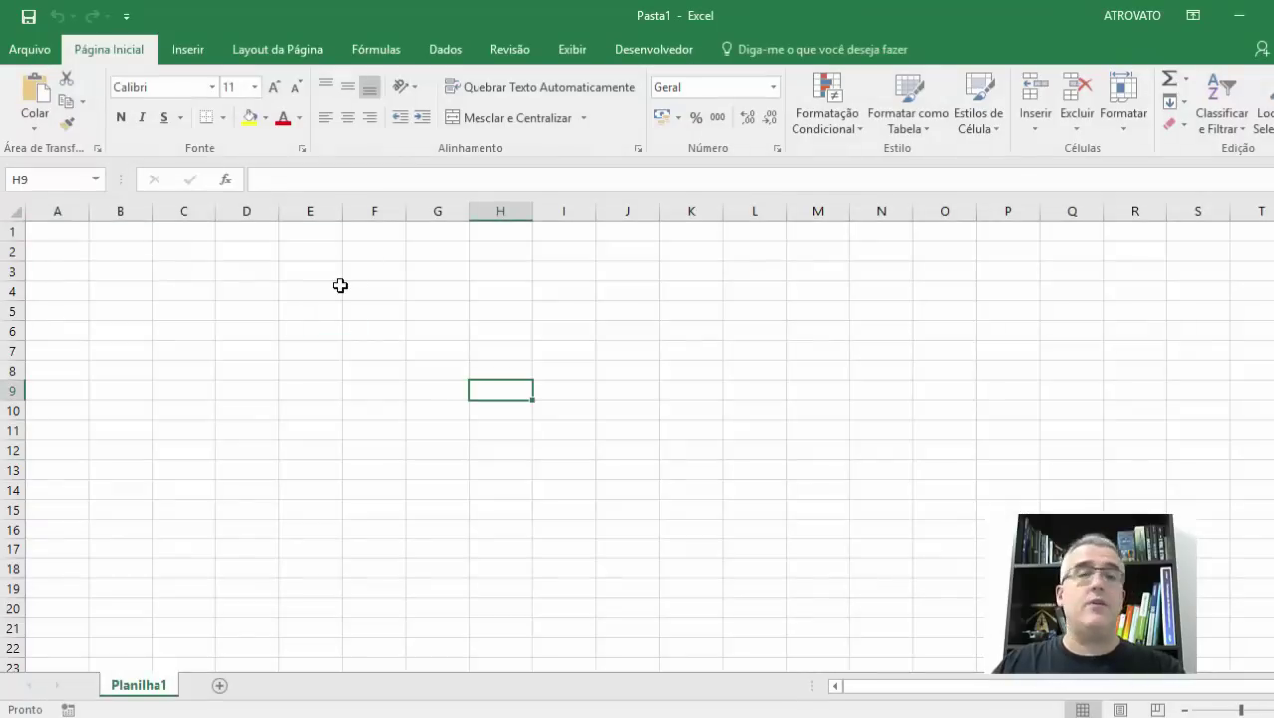
pyautogui.click(230, 302)
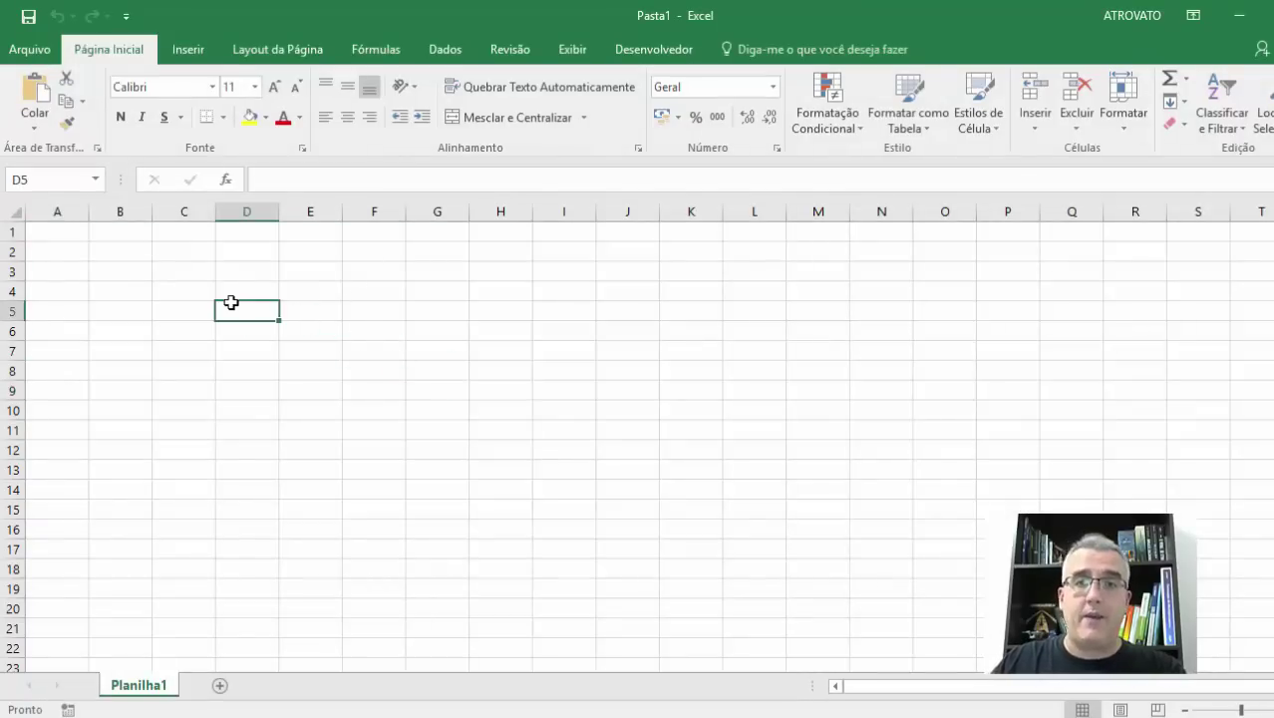
# Unhide the PERSONAL.XLSB workbook.
pyautogui.click(569, 52)
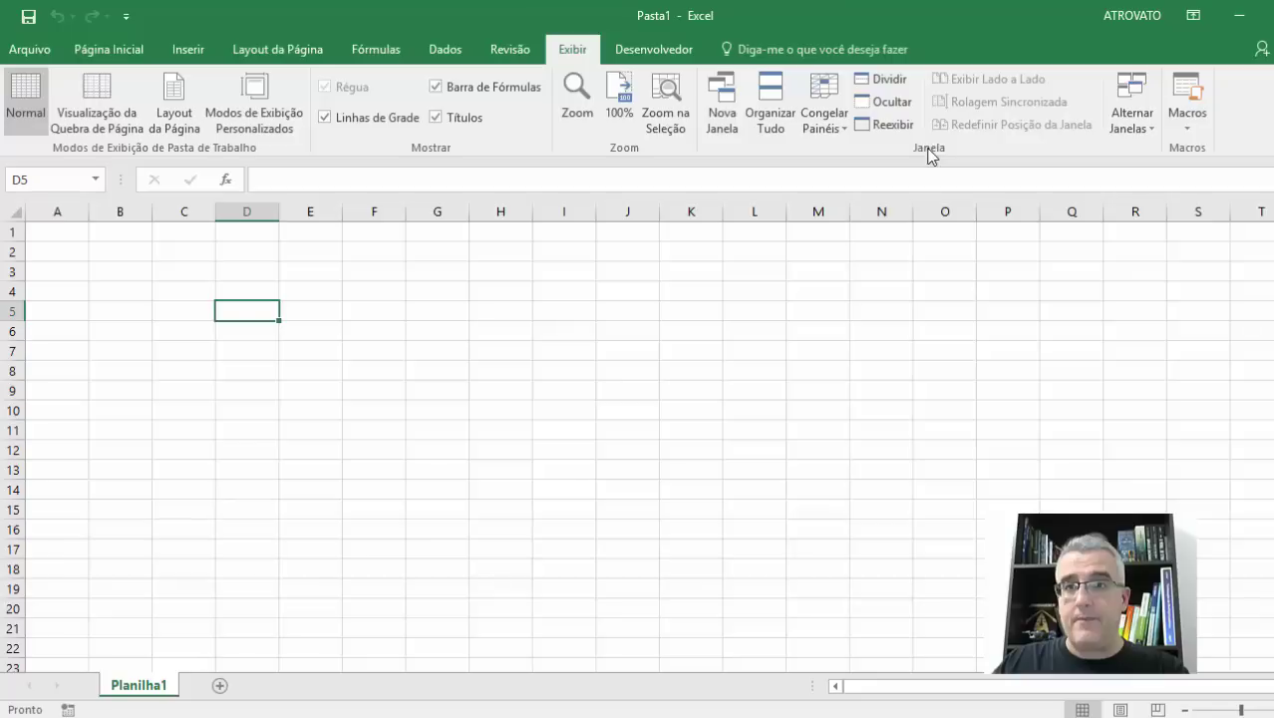
pyautogui.click(892, 125)
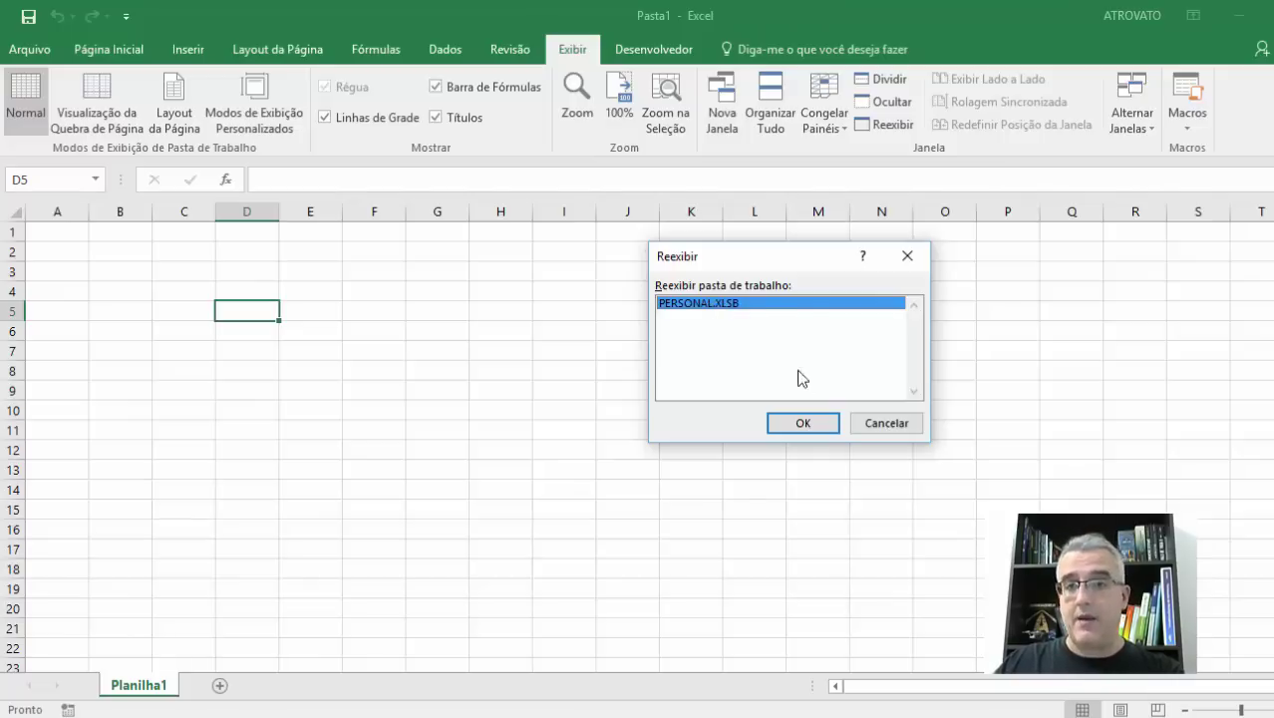
pyautogui.click(803, 422)
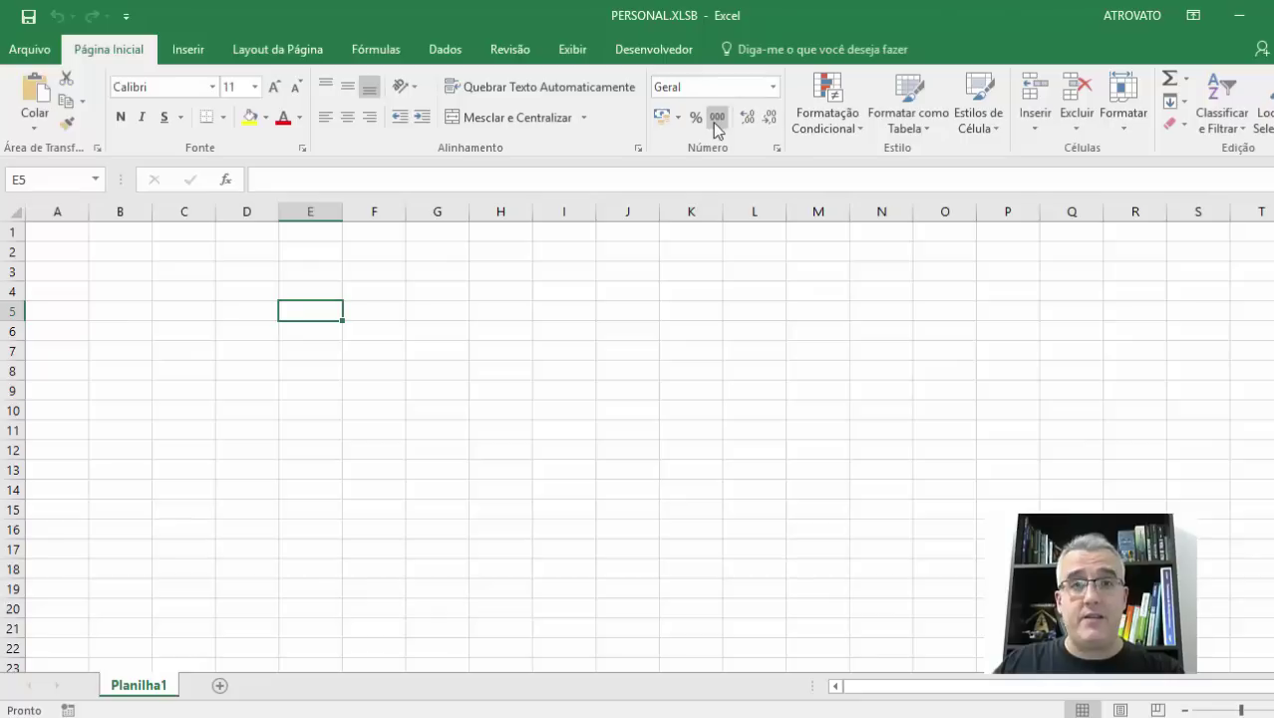
# Close PERSONAL.XLSB, saving its changes, and close the Pasta1 workbook.
pyautogui.hotkey('alt', 'F4')
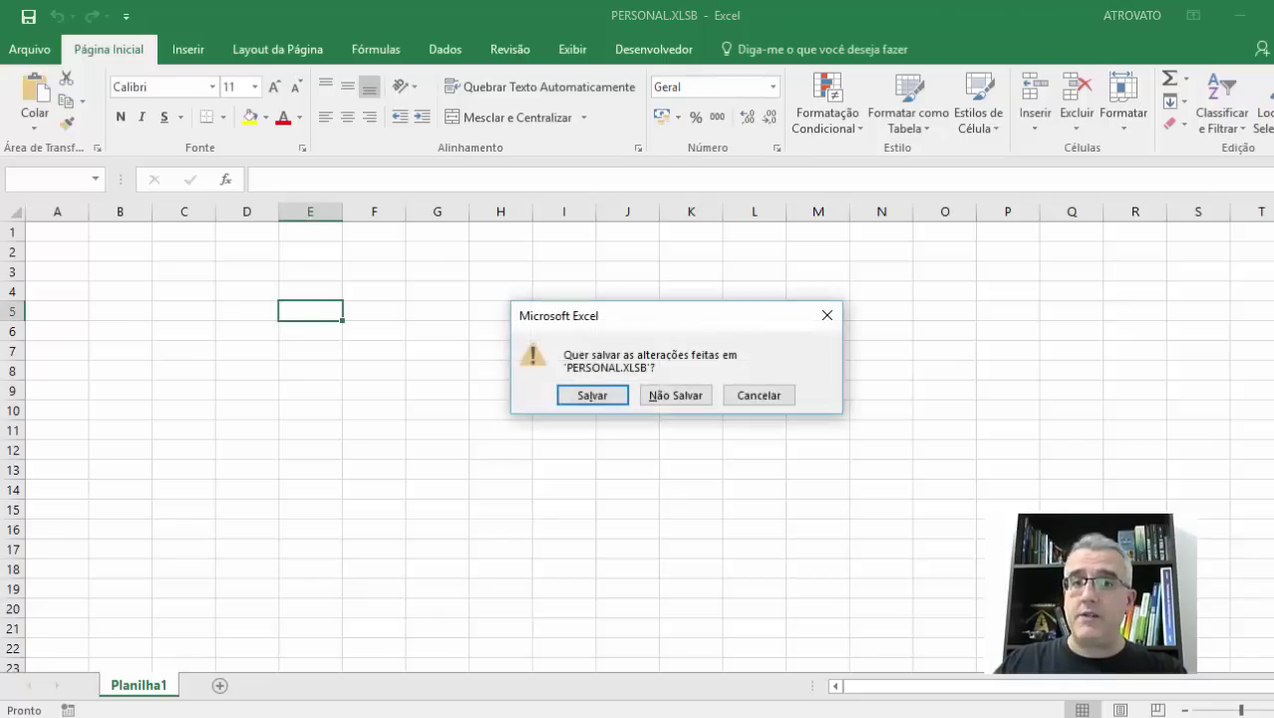
pyautogui.click(573, 400)
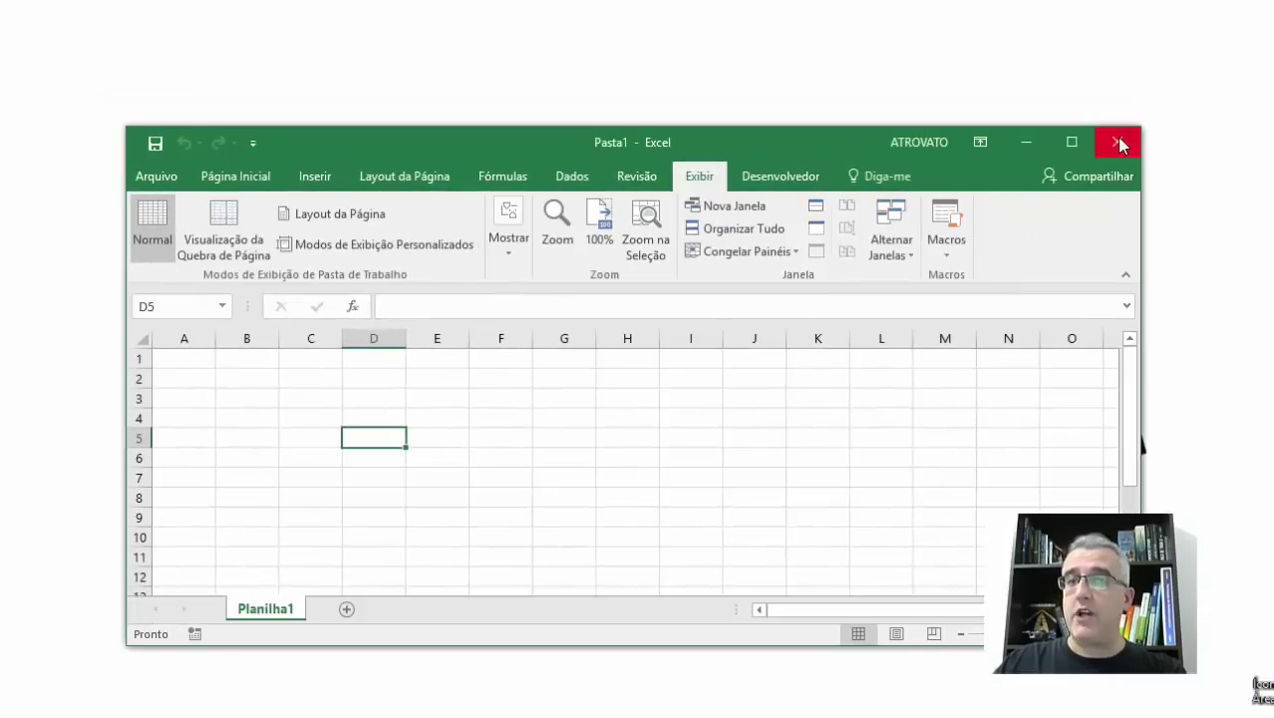
pyautogui.click(1115, 136)
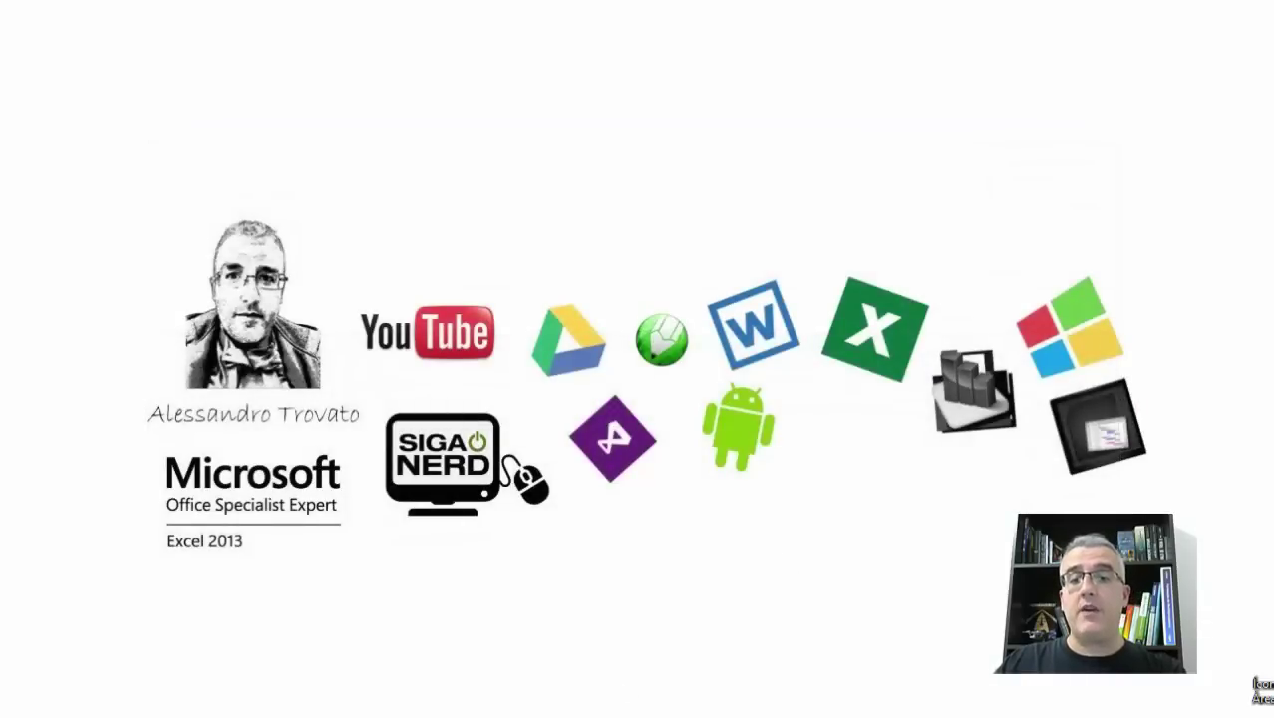
# Reopen Excel with PERSONAL.XLSB, open the Visual Basic Editor maximized, and widen its project list.
pyautogui.click(808, 716)
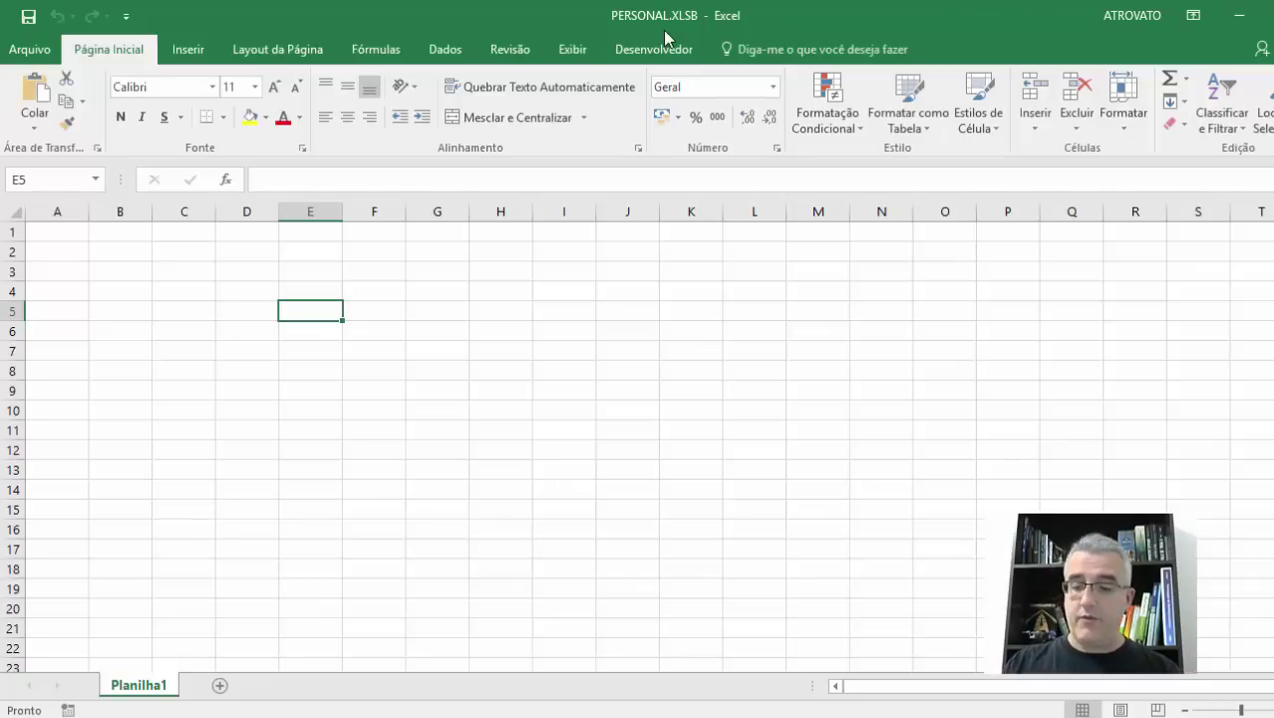
pyautogui.hotkey('alt', 'F11')
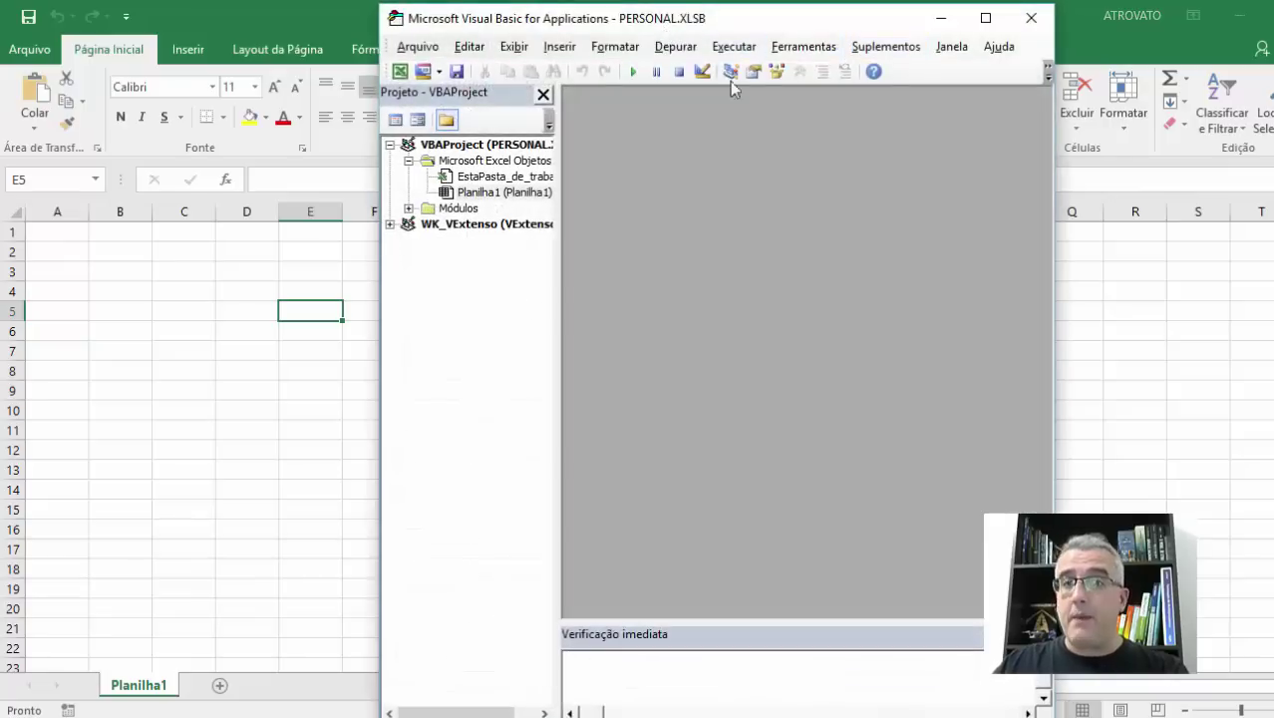
pyautogui.doubleClick(839, 24)
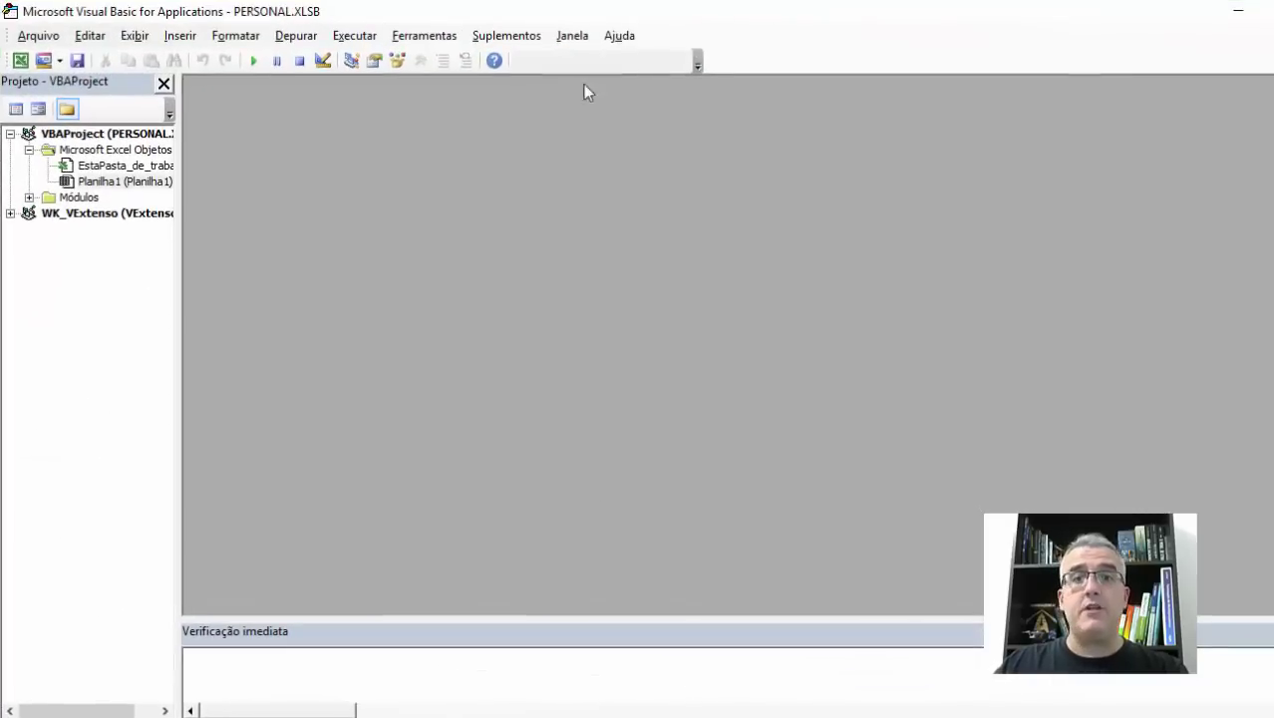
pyautogui.moveTo(179, 130); pyautogui.dragTo(300, 127)
# Expand the modules of the PERSONAL.XLSB project and open the code of Módulo1.
pyautogui.click(142, 146)
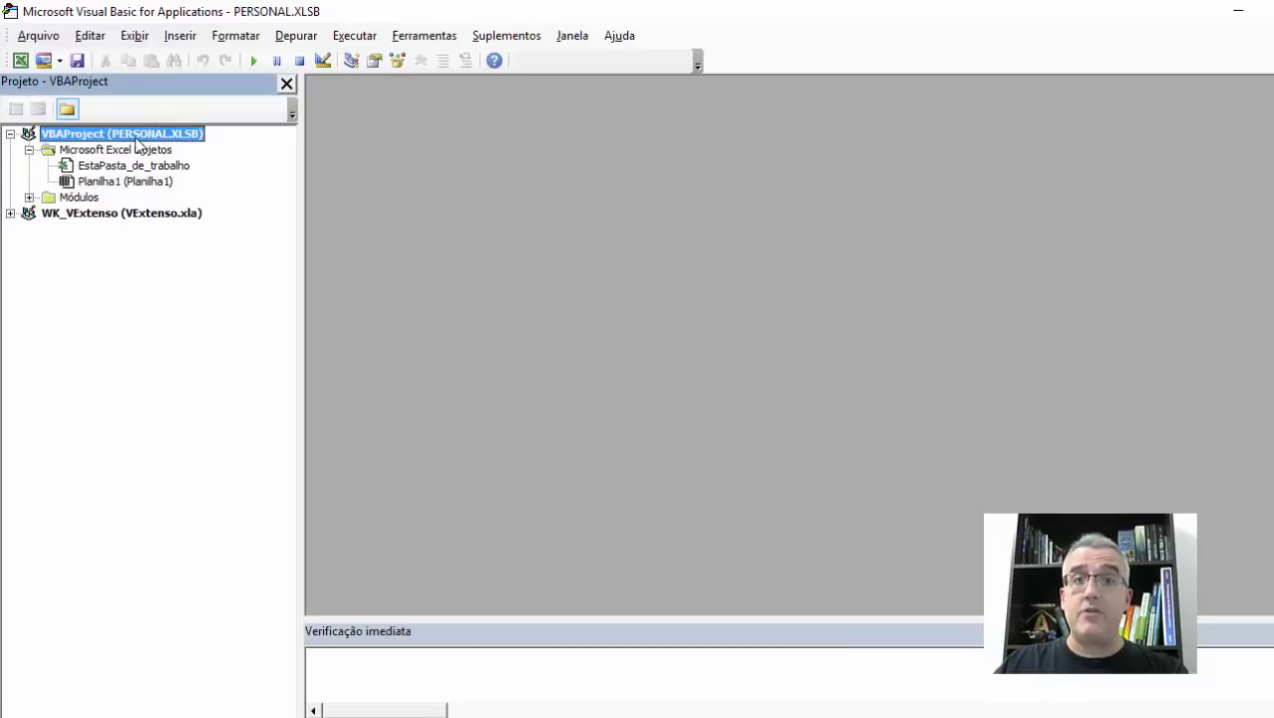
pyautogui.click(90, 199)
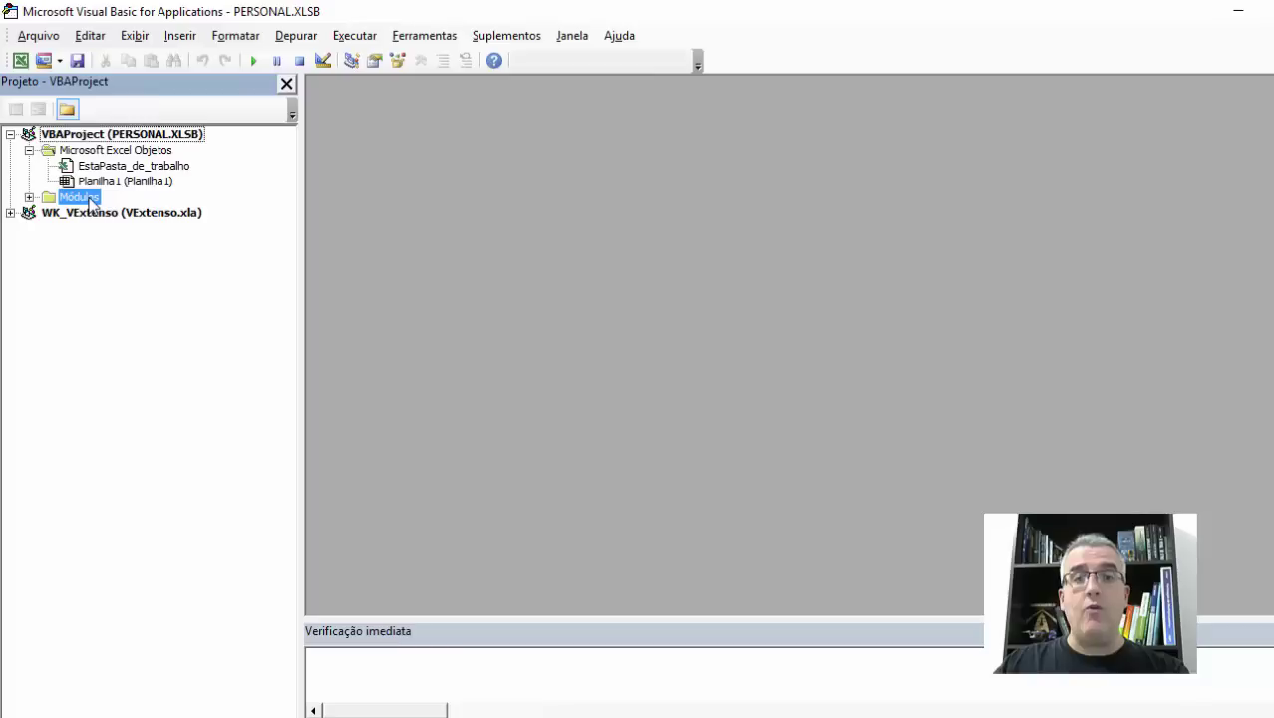
pyautogui.doubleClick(89, 200)
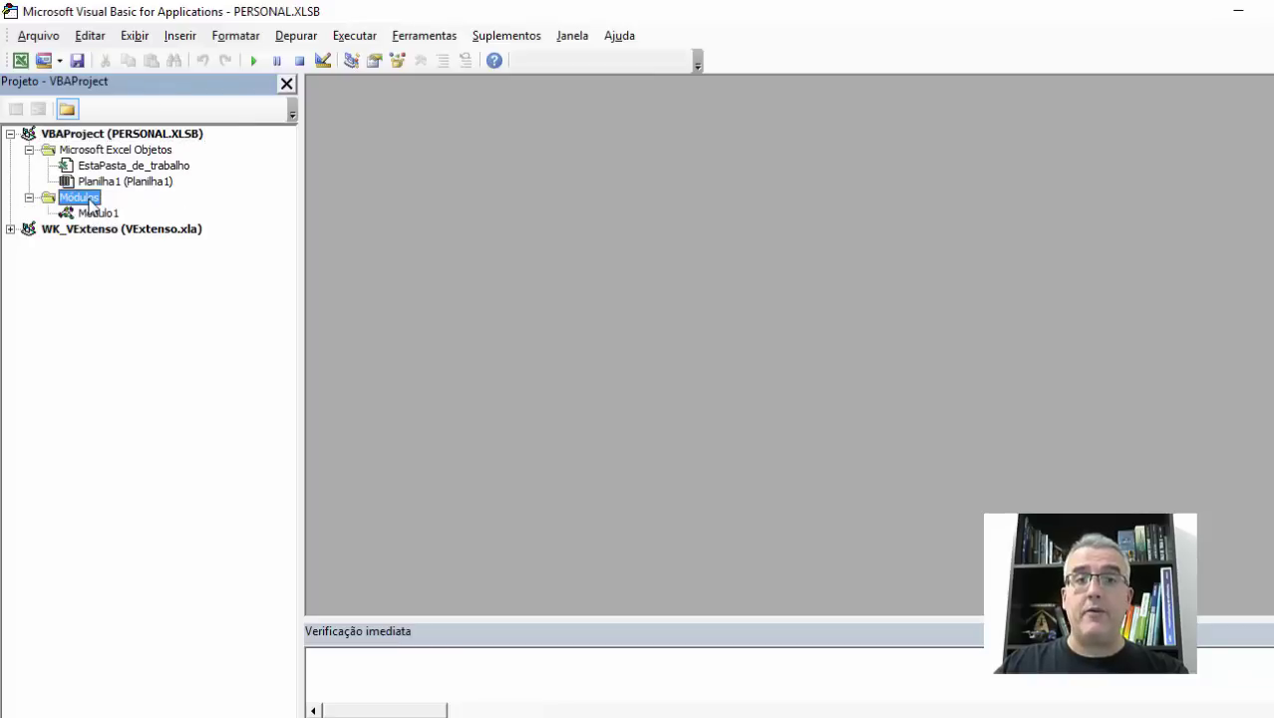
pyautogui.doubleClick(97, 213)
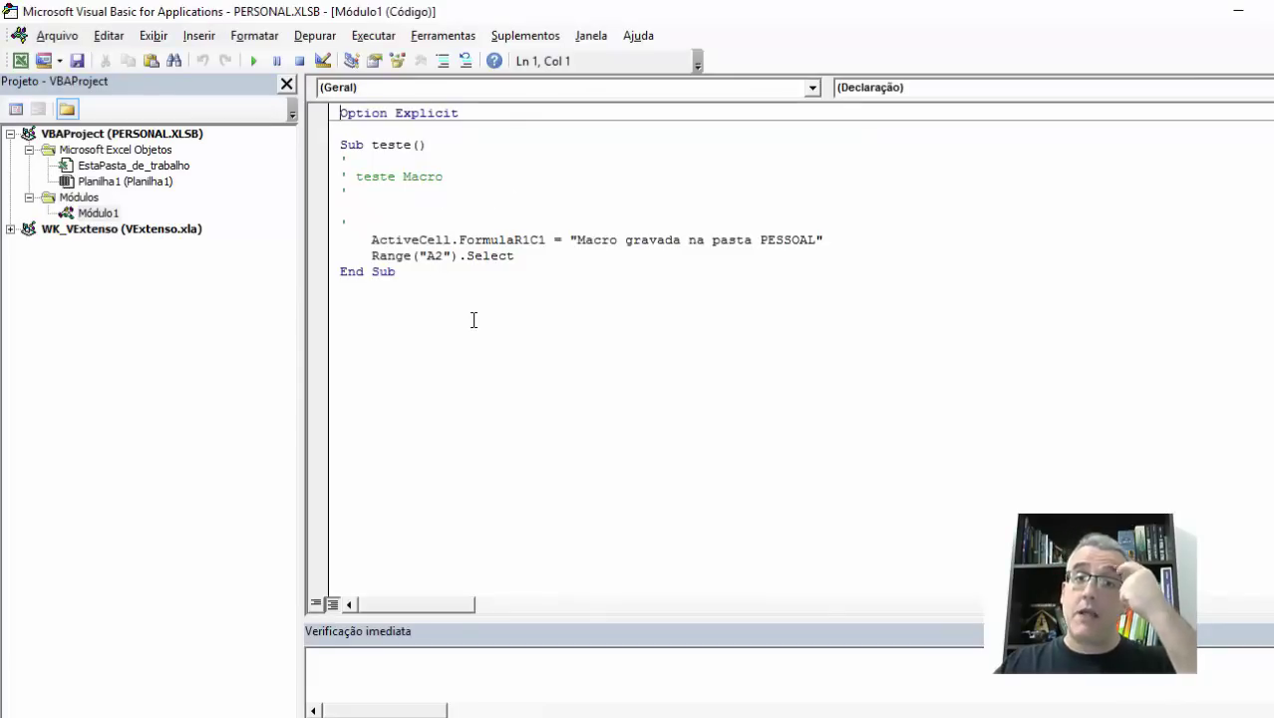
# Examine the code of the teste macro, especially the text it writes to the active cell.
pyautogui.click(473, 319)
pyautogui.hotkey('ctrl', 'a')
pyautogui.click(415, 225)
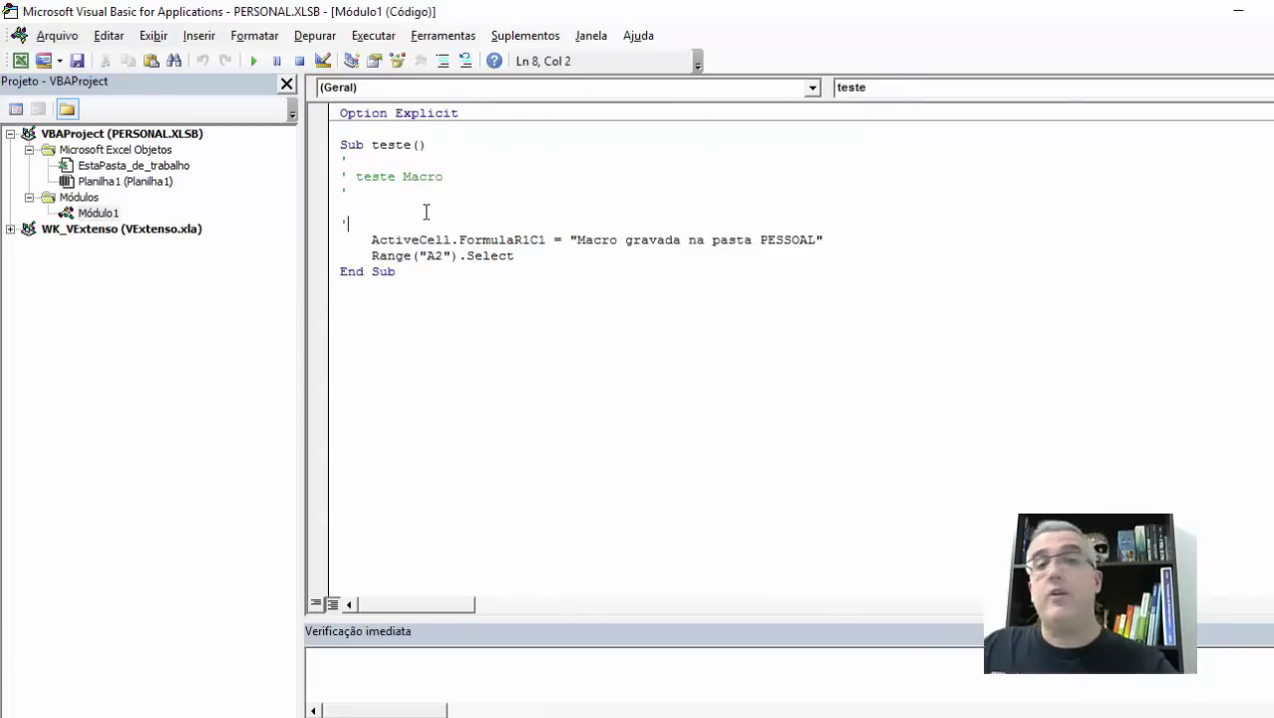
pyautogui.click(427, 244)
pyautogui.click(546, 245)
pyautogui.click(629, 242)
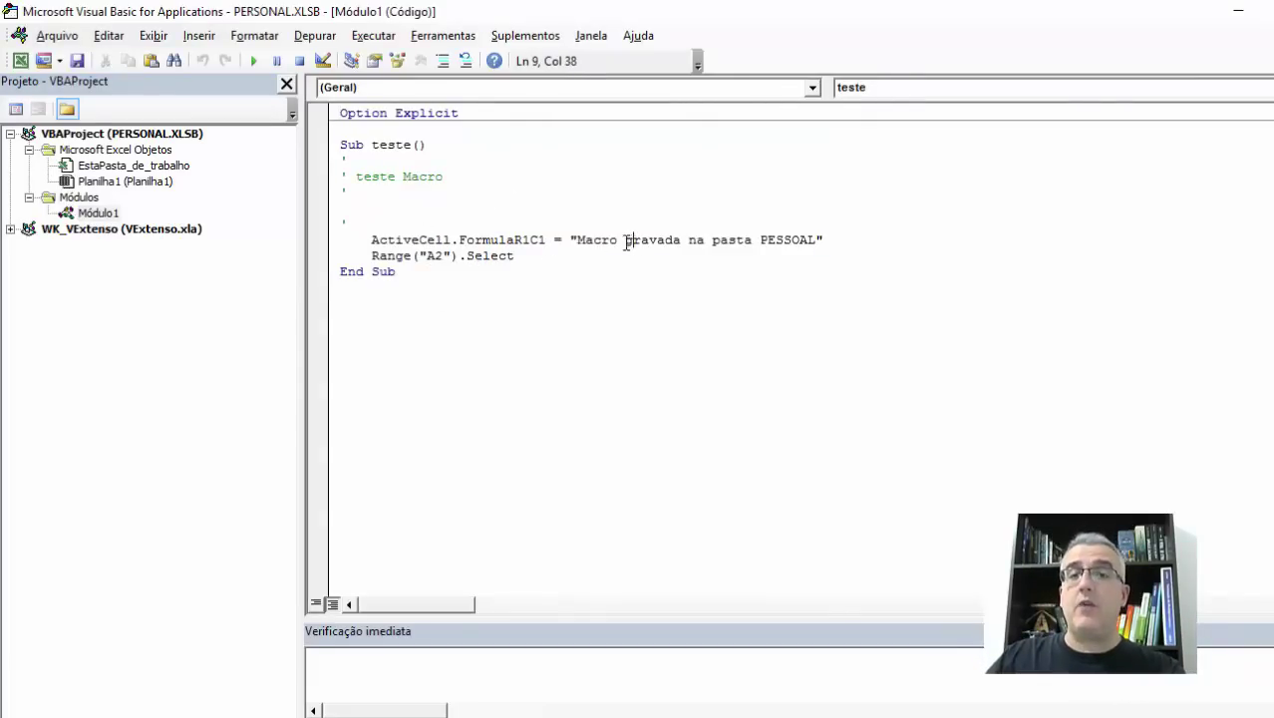
pyautogui.moveTo(572, 239); pyautogui.dragTo(828, 237)
pyautogui.click(832, 232)
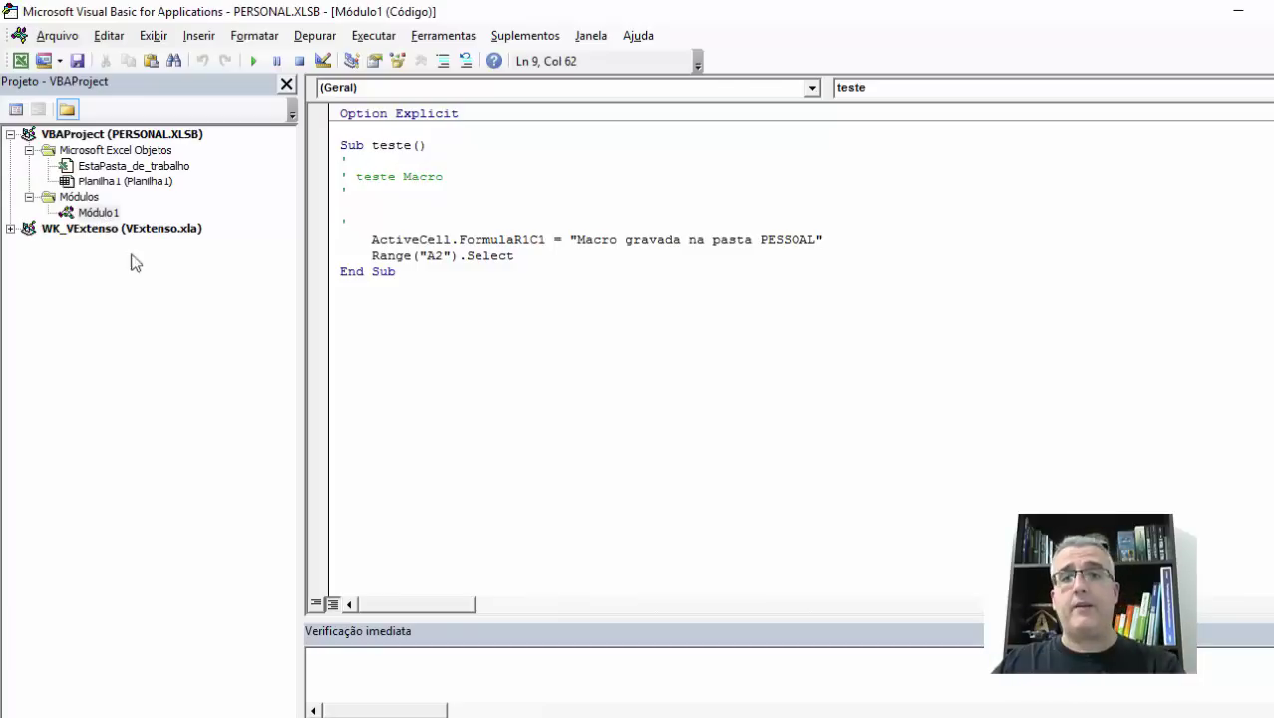
# Start removing Módulo1 from the PERSONAL.XLSB project, choosing to export it first.
pyautogui.click(114, 215)
pyautogui.rightClick(115, 214)
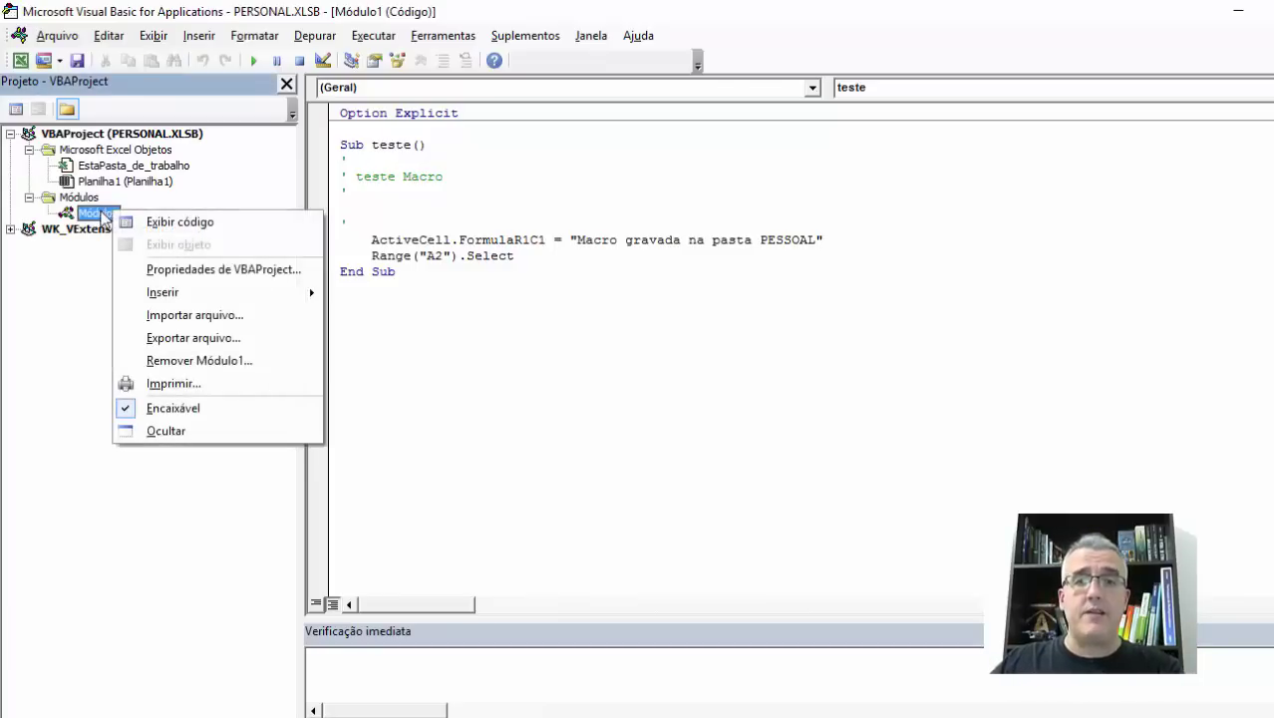
pyautogui.click(195, 364)
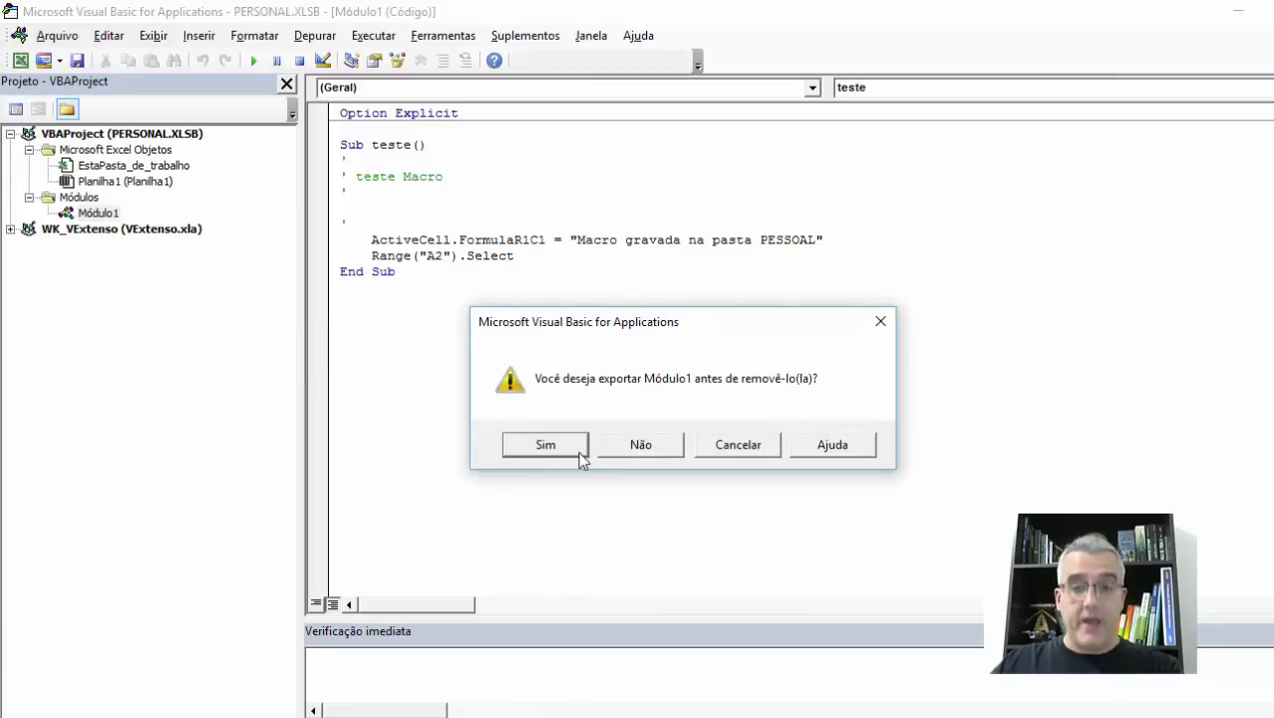
pyautogui.click(546, 446)
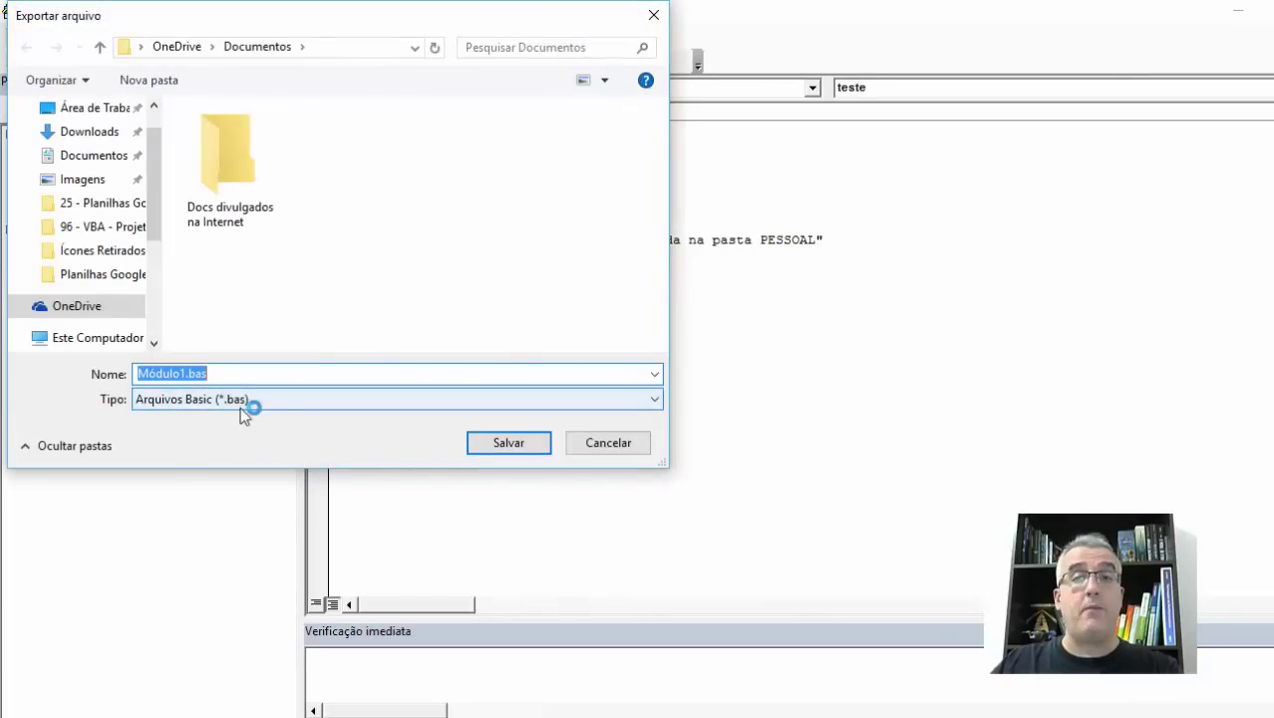
# Export the module as the Basic file c:\temp\Backup Módulo 1, completing its removal from the PERSONAL.XLSB project.
pyautogui.write('c:\te')
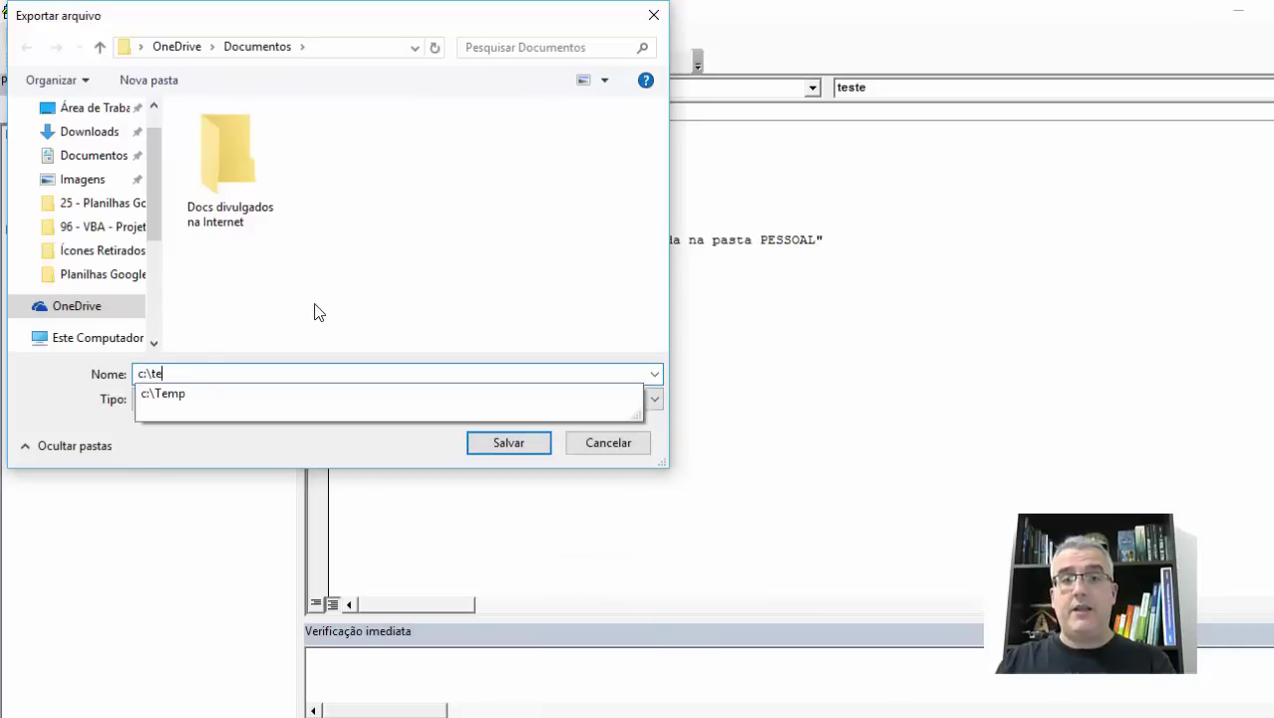
pyautogui.write('mp\\')
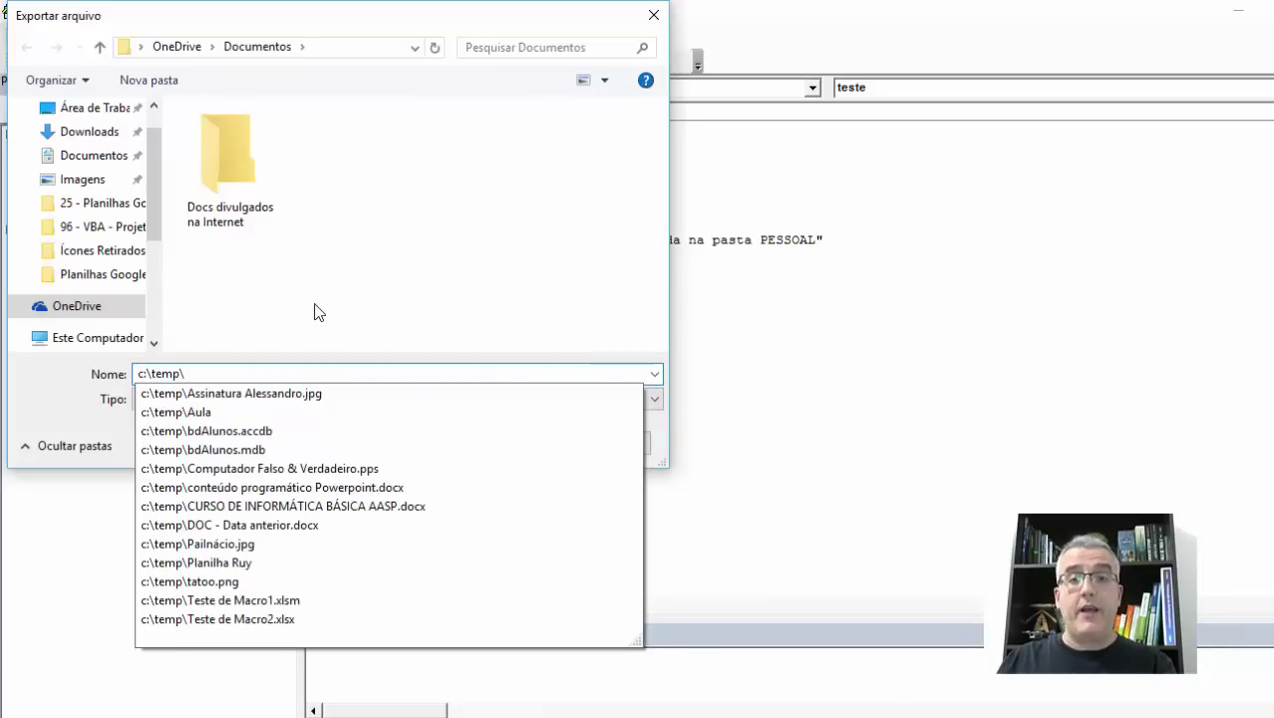
pyautogui.write("Backup M'podu")
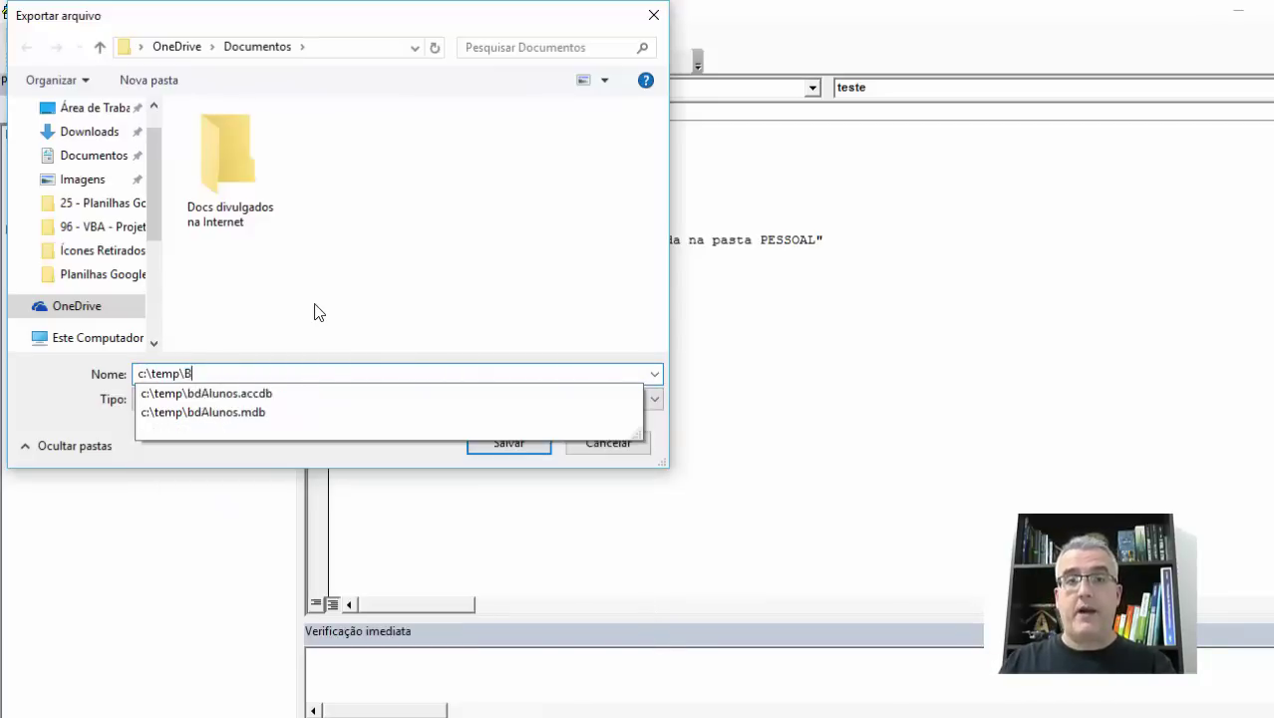
pyautogui.press('BackSpace')
pyautogui.press('BackSpace')
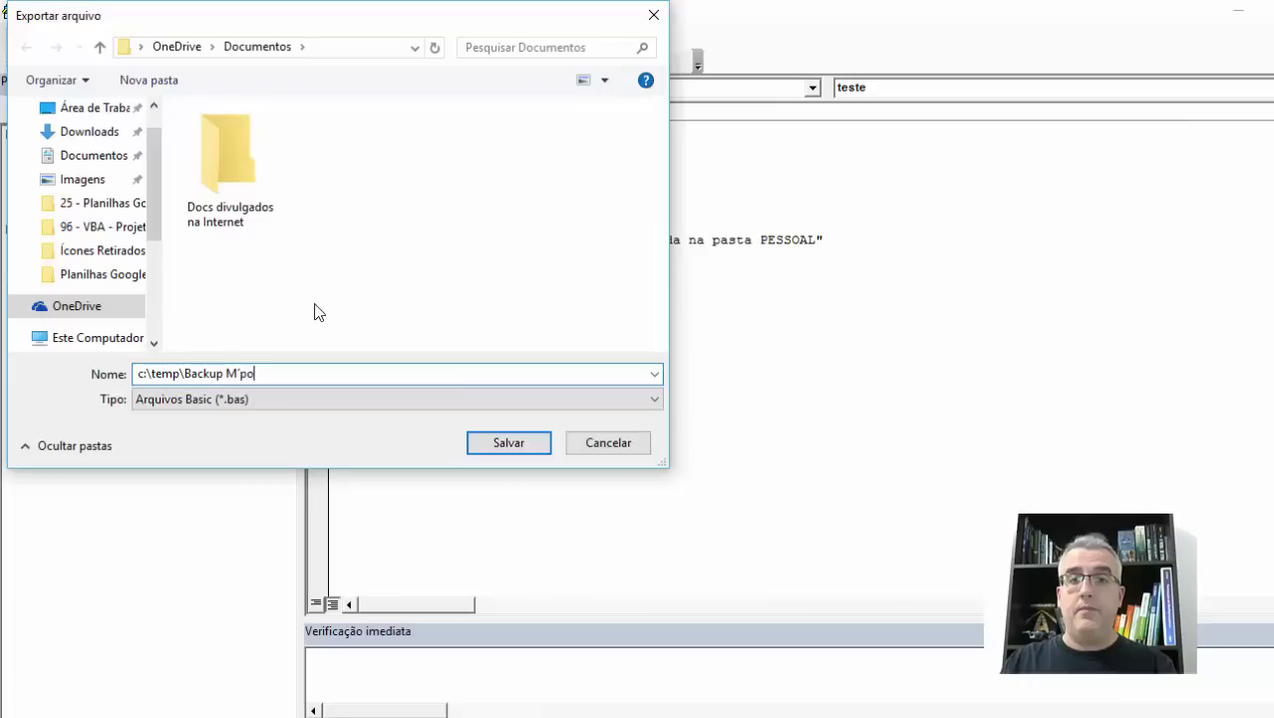
pyautogui.write('ódulo 1')
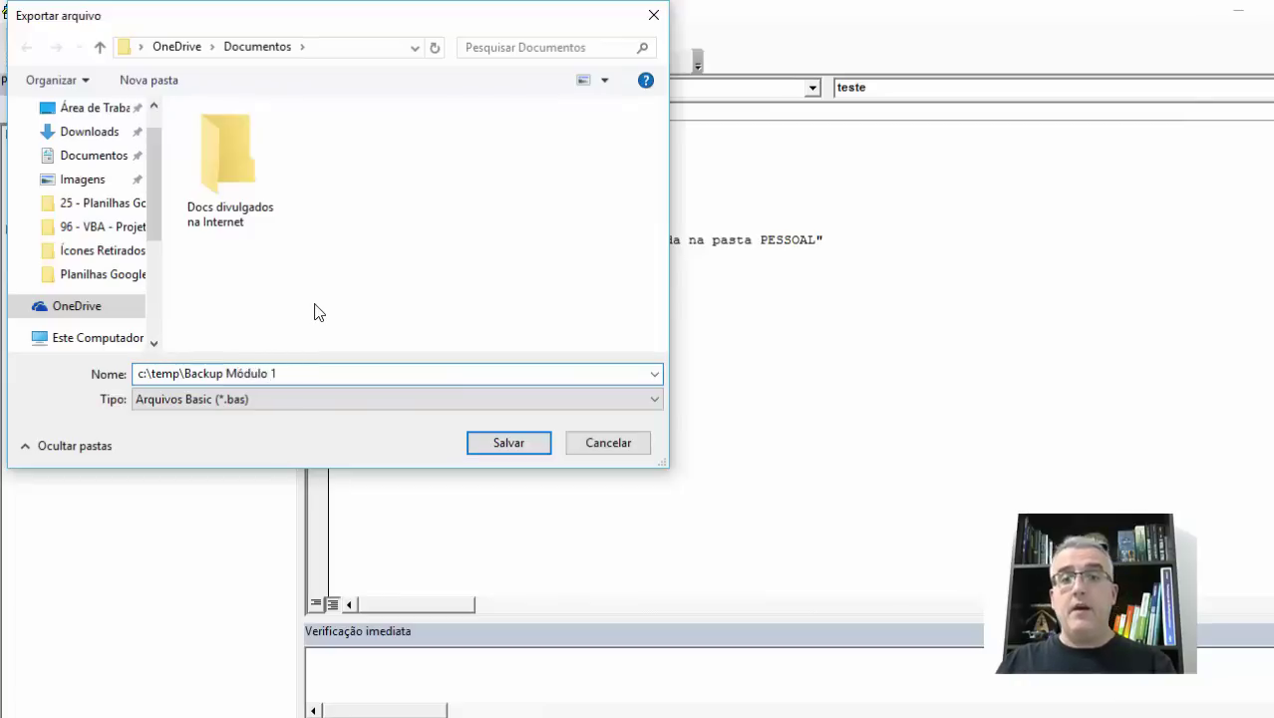
pyautogui.press('Return')
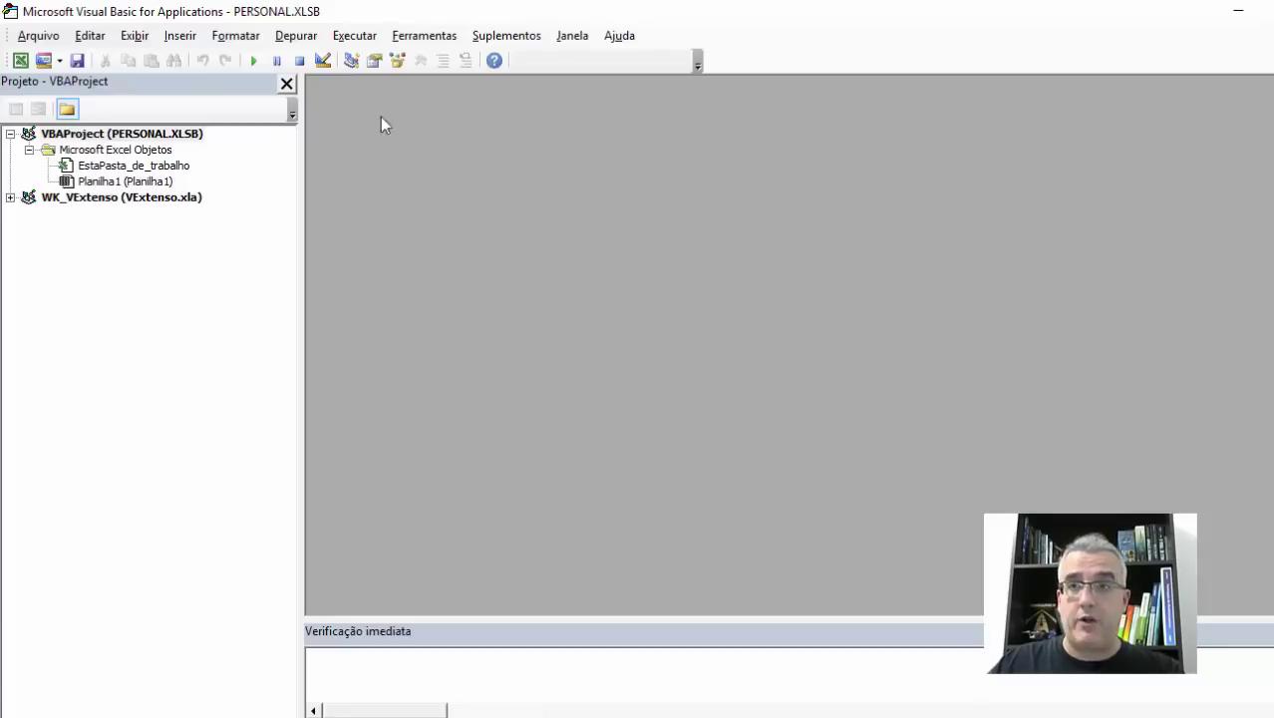
# Return to the PERSONAL.XLSB workbook, hide its window, and close Excel, saving the changes to the Personal Macro Workbook.
pyautogui.click(1238, 10)
pyautogui.click(342, 275)
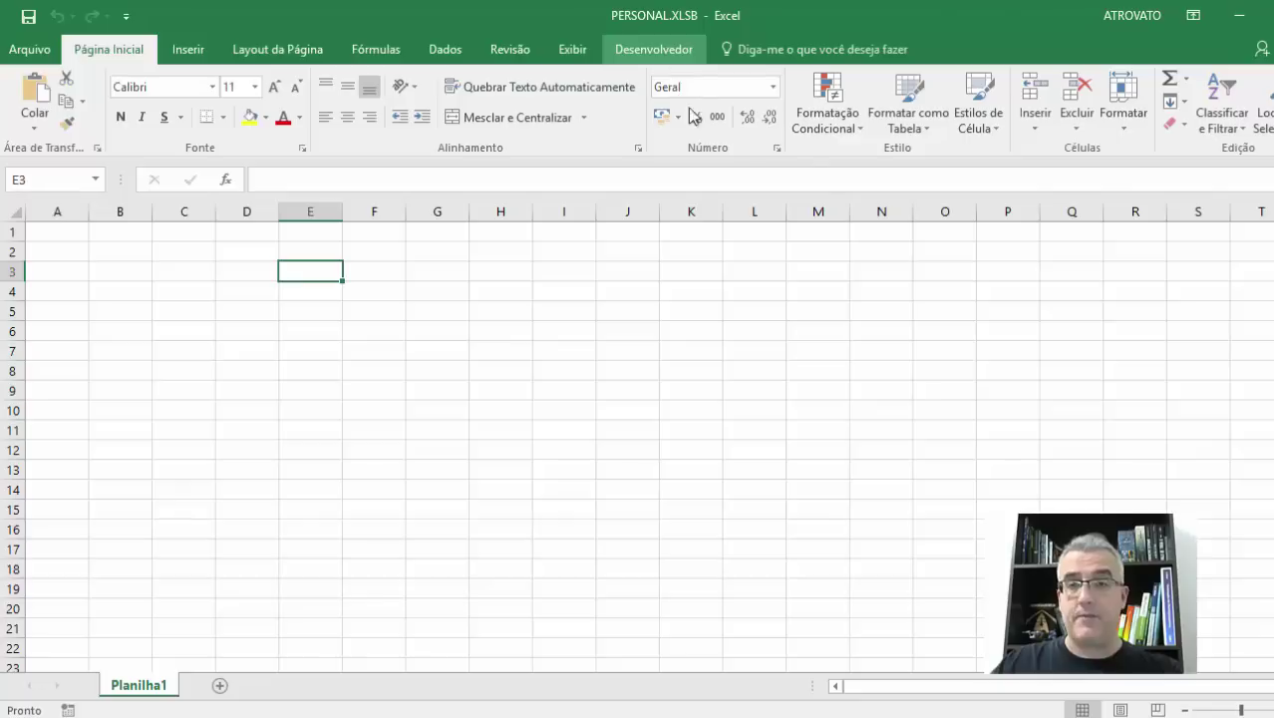
pyautogui.click(508, 274)
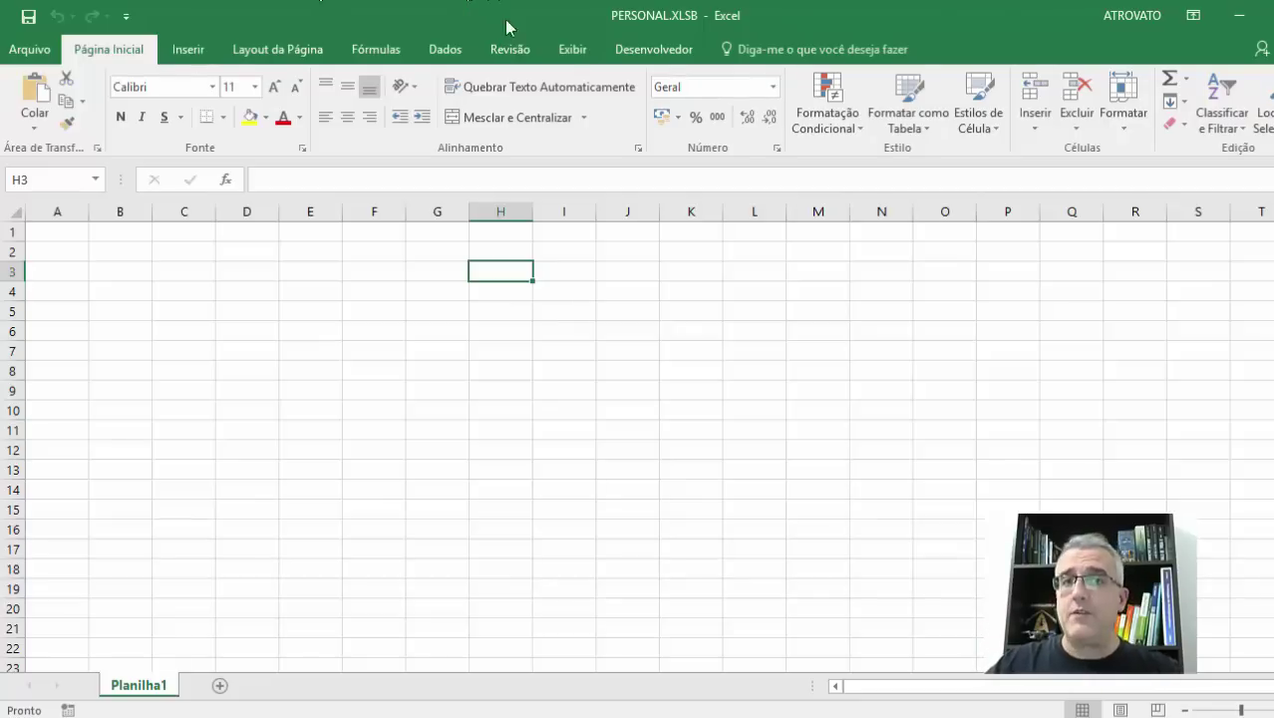
pyautogui.click(586, 51)
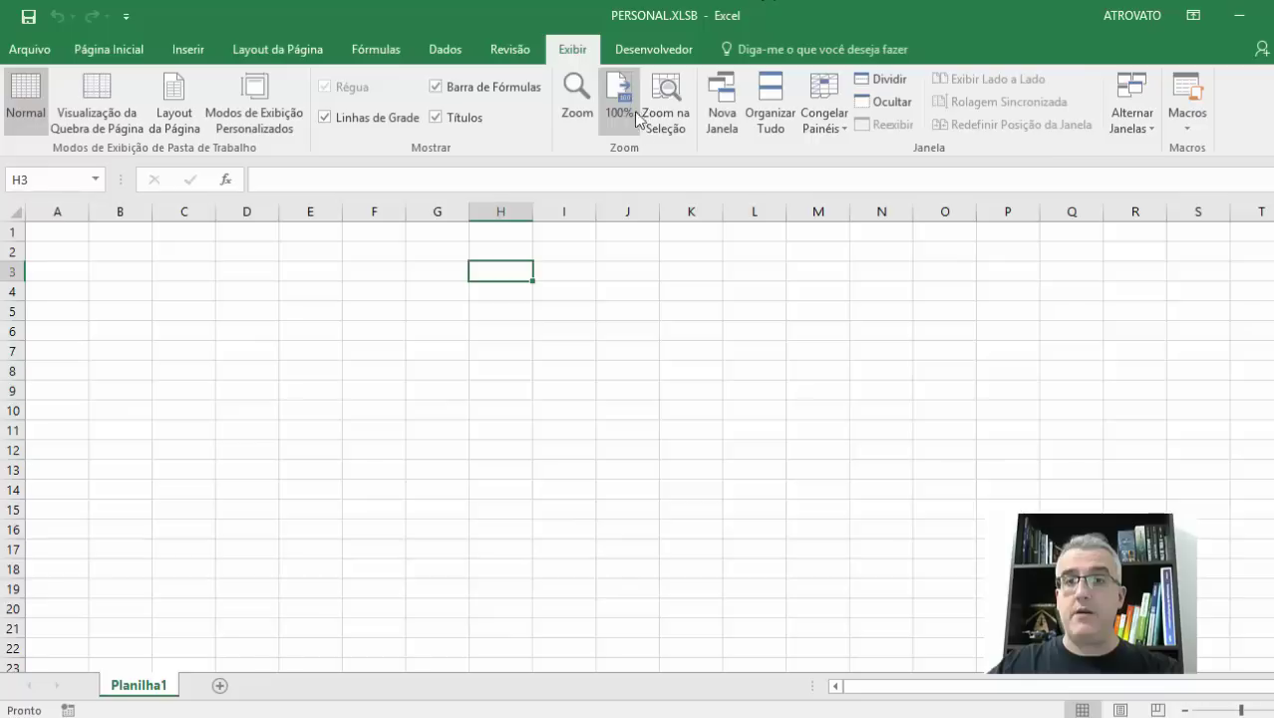
pyautogui.click(881, 106)
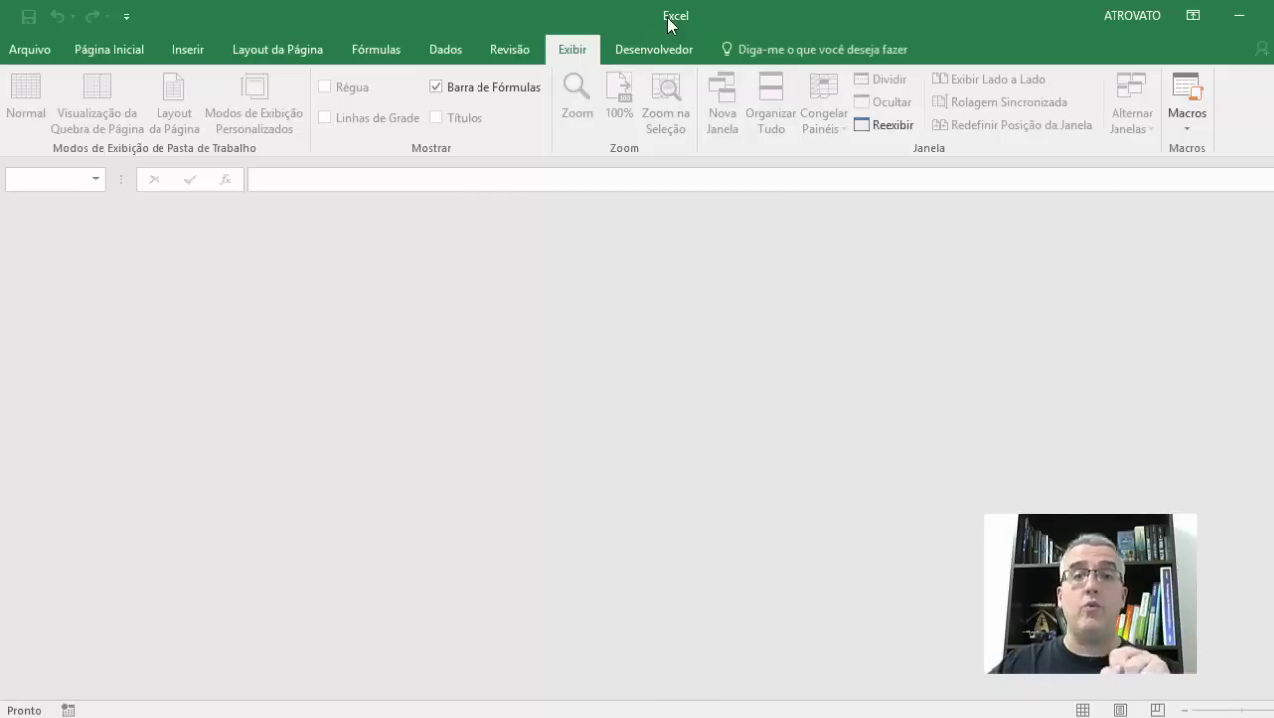
pyautogui.click(1273, 15)
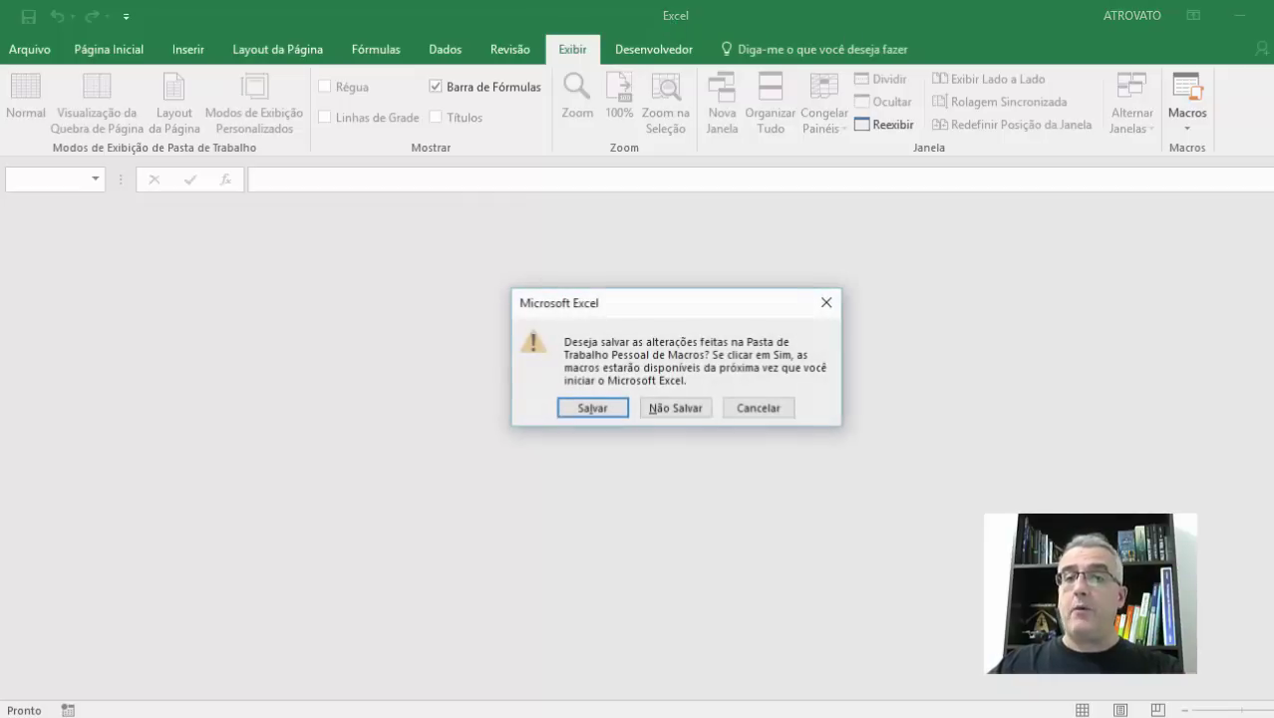
pyautogui.click(606, 409)
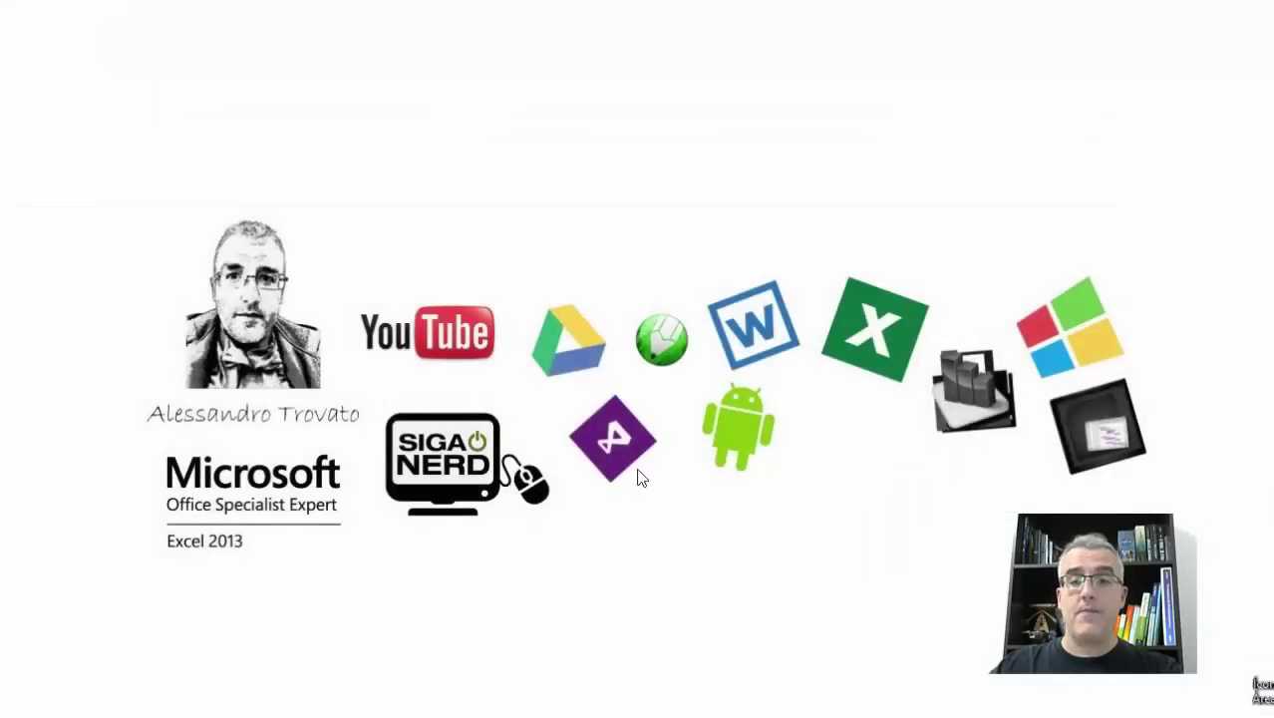